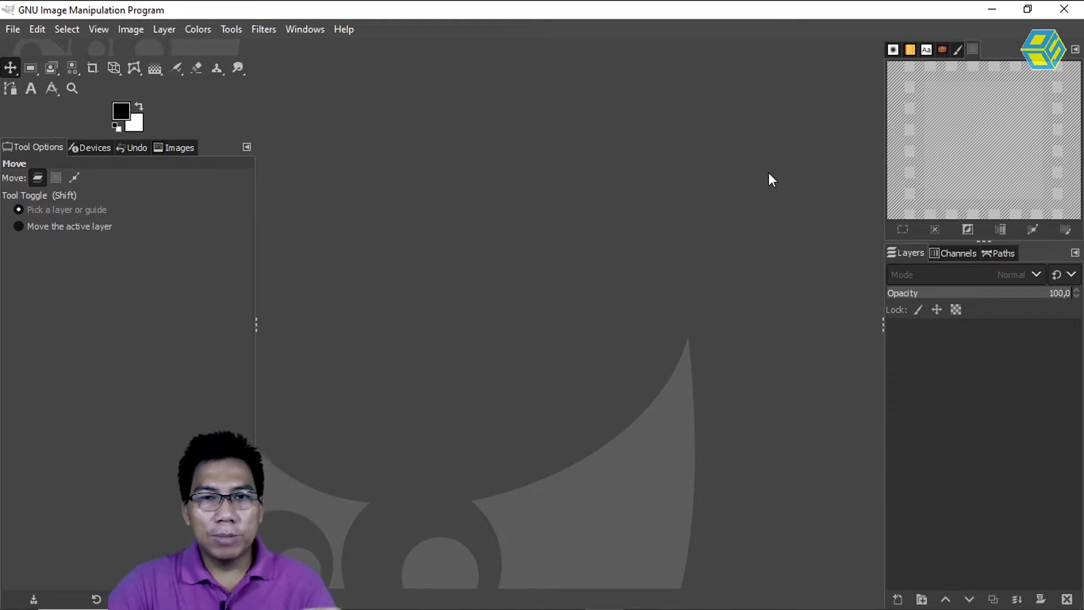
# Step: Start a new image and set its size to 800 pixels wide by 600 pixels high
pyautogui.click(12, 29)
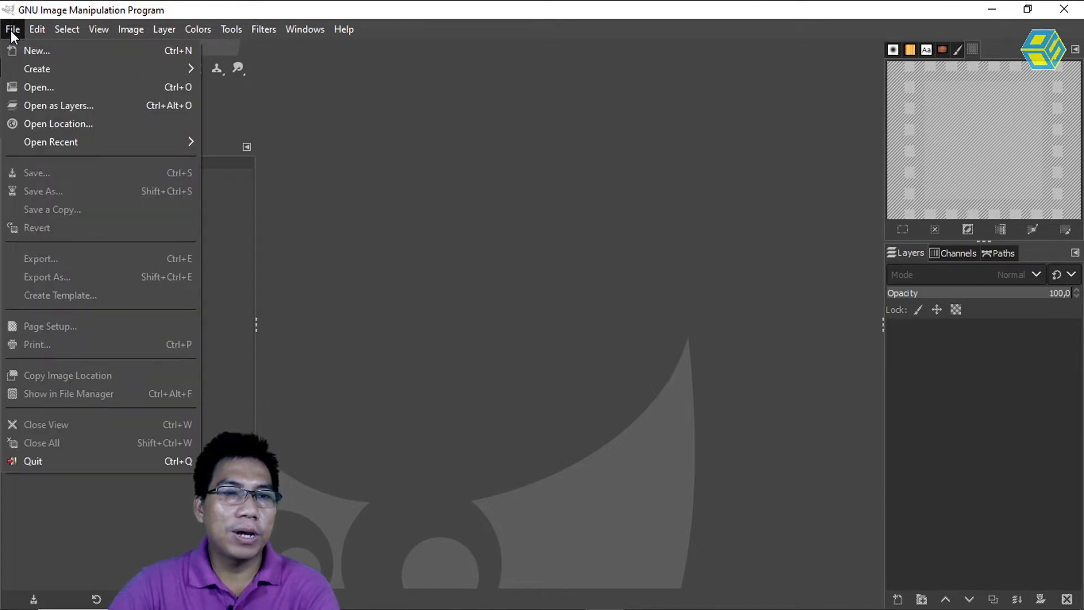
pyautogui.click(22, 48)
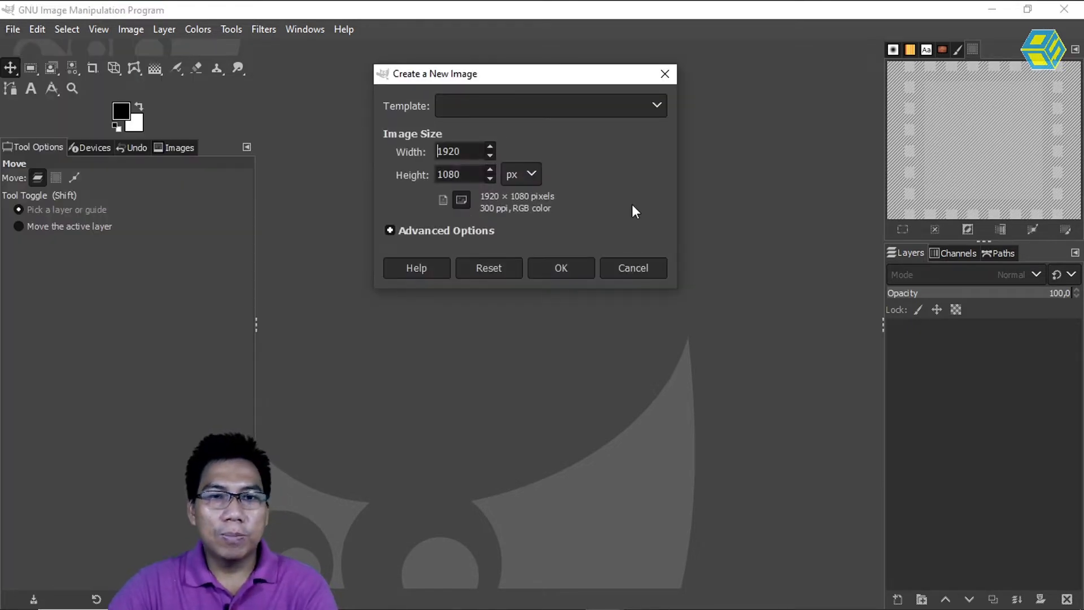
pyautogui.doubleClick(460, 151)
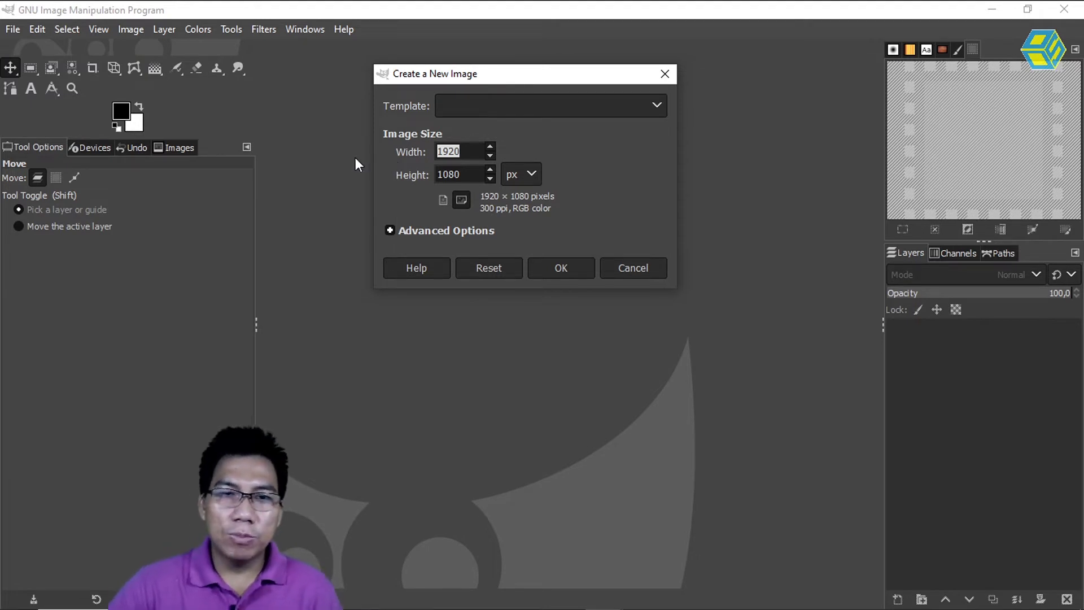
pyautogui.moveTo(494, 76); pyautogui.dragTo(517, 110)
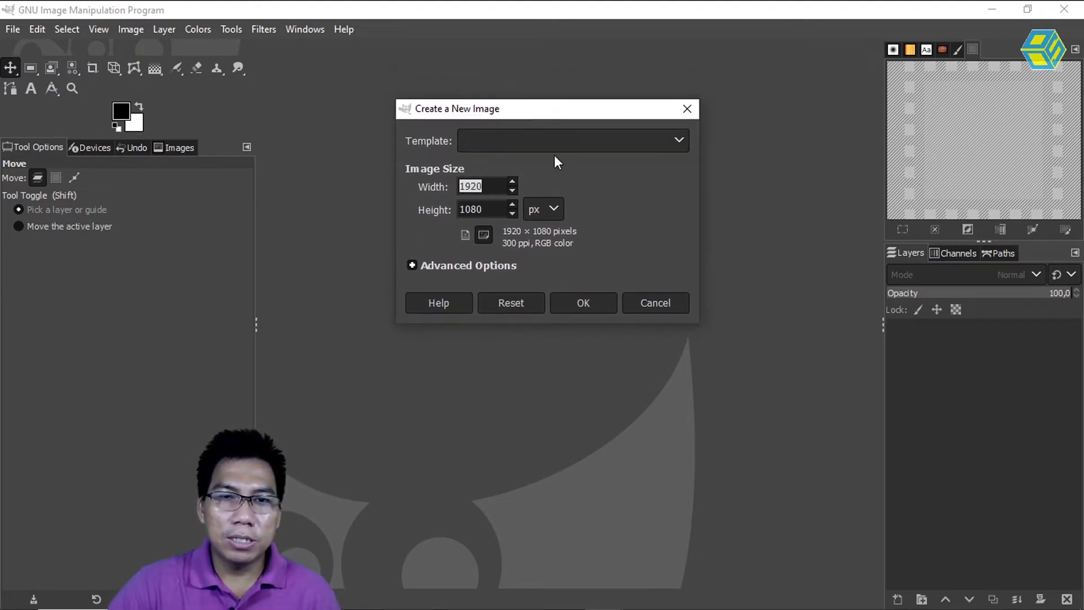
pyautogui.click(557, 206)
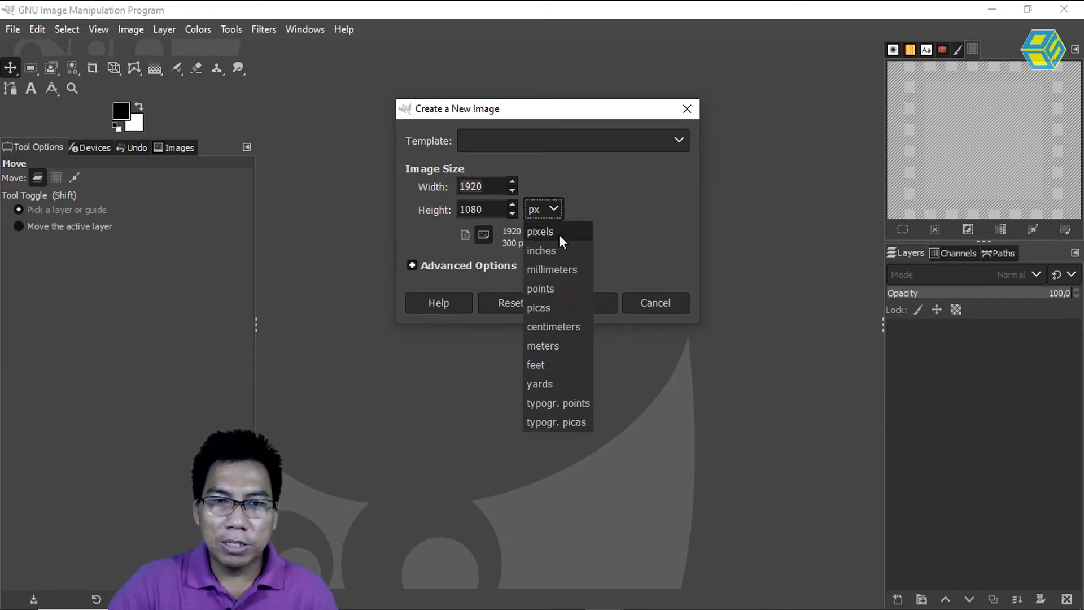
pyautogui.click(559, 233)
pyautogui.doubleClick(495, 188)
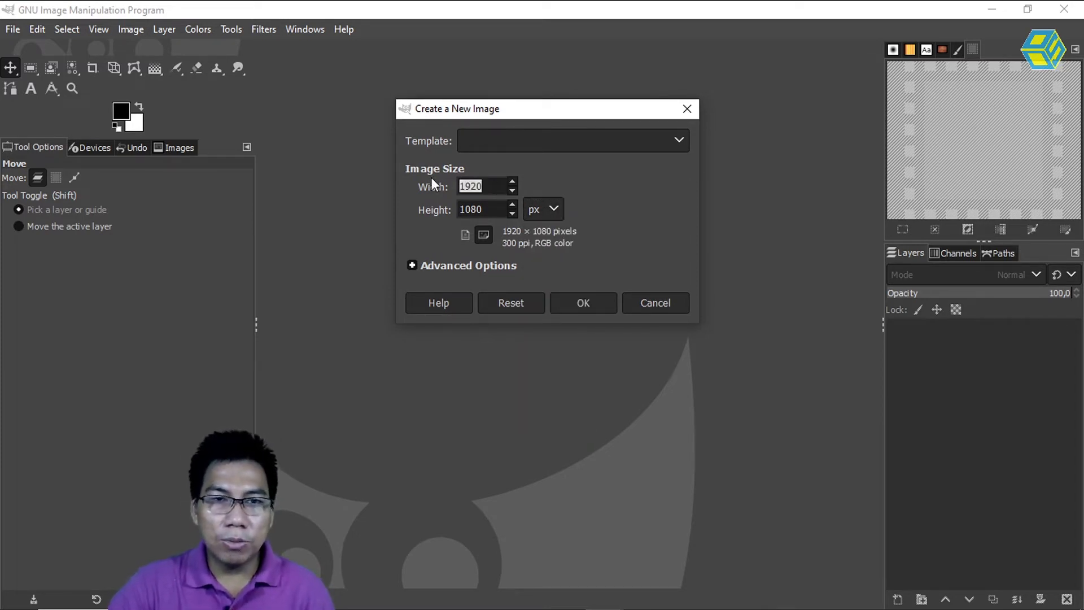
pyautogui.write('800')
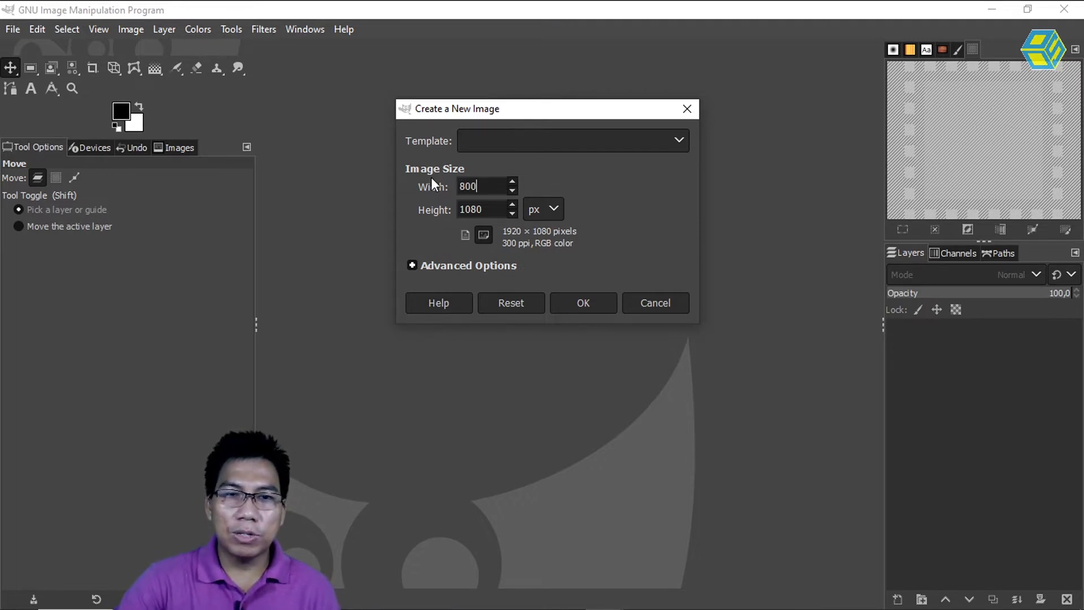
pyautogui.click(495, 210)
pyautogui.doubleClick(495, 210)
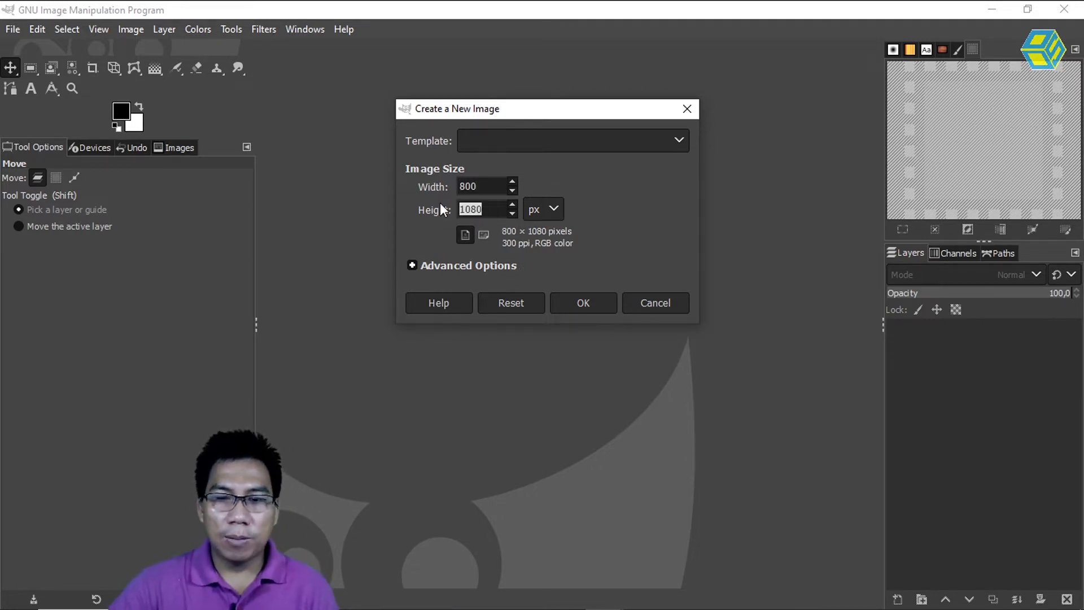
pyautogui.write('600')
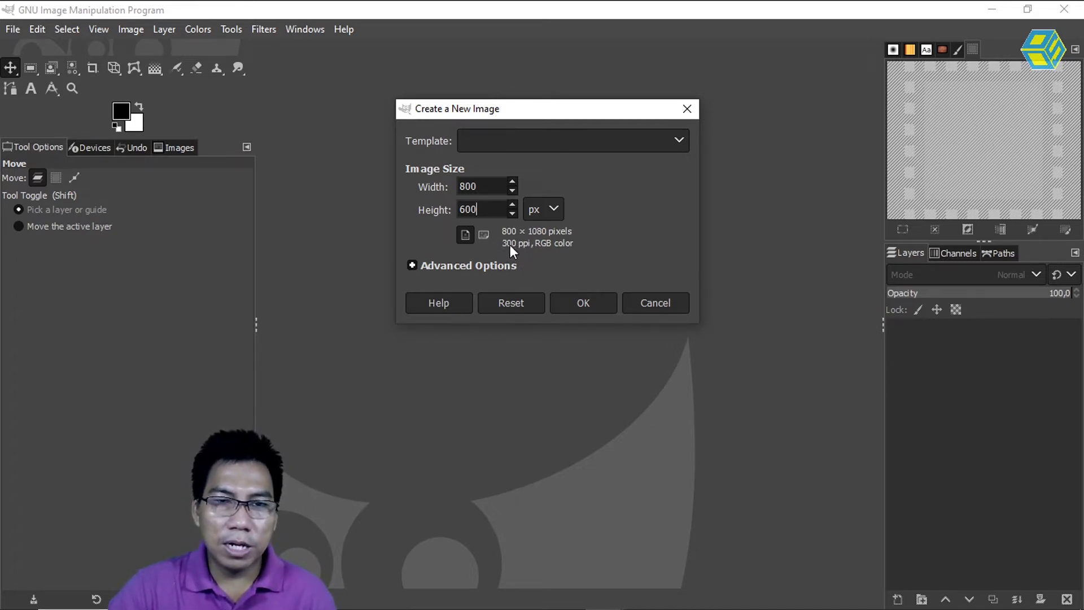
# Step: Expand the new image's advanced options and set both the X and Y resolution to 100 pixels/in
pyautogui.click(415, 263)
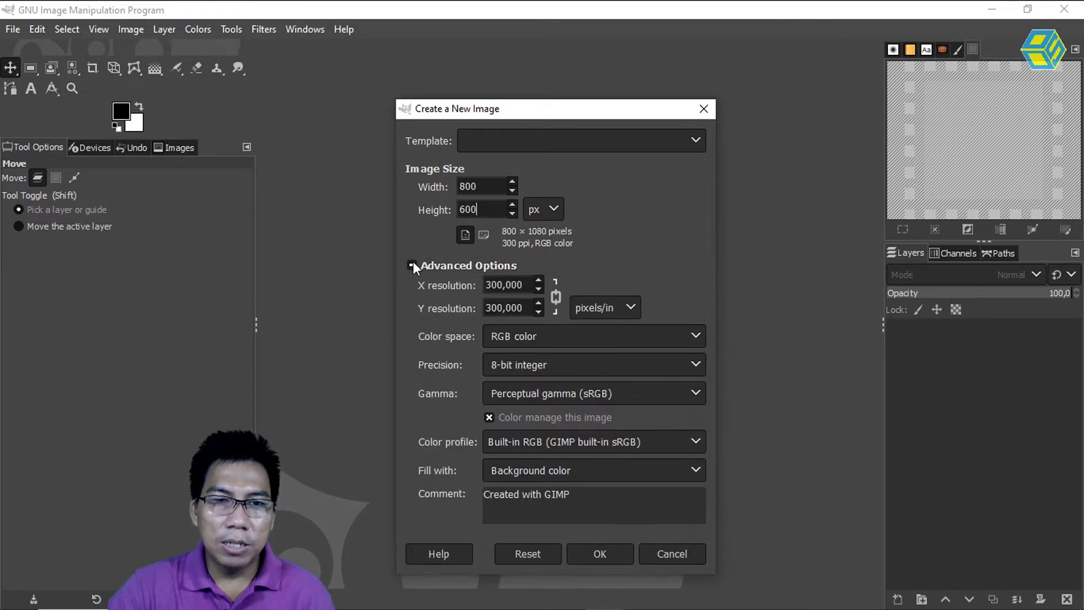
pyautogui.click(414, 266)
pyautogui.click(414, 265)
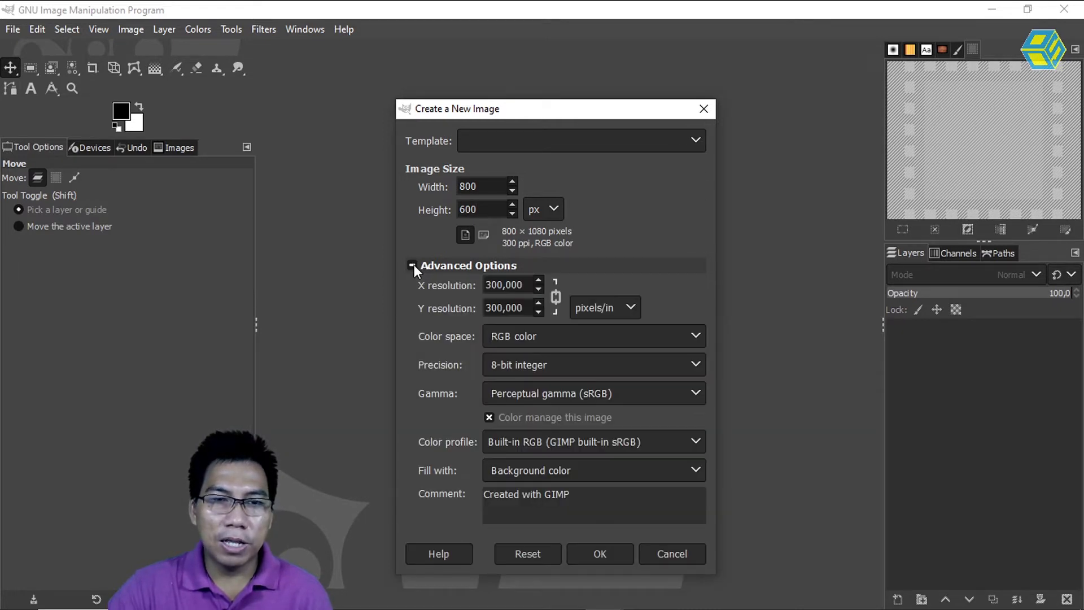
pyautogui.press('Tab')
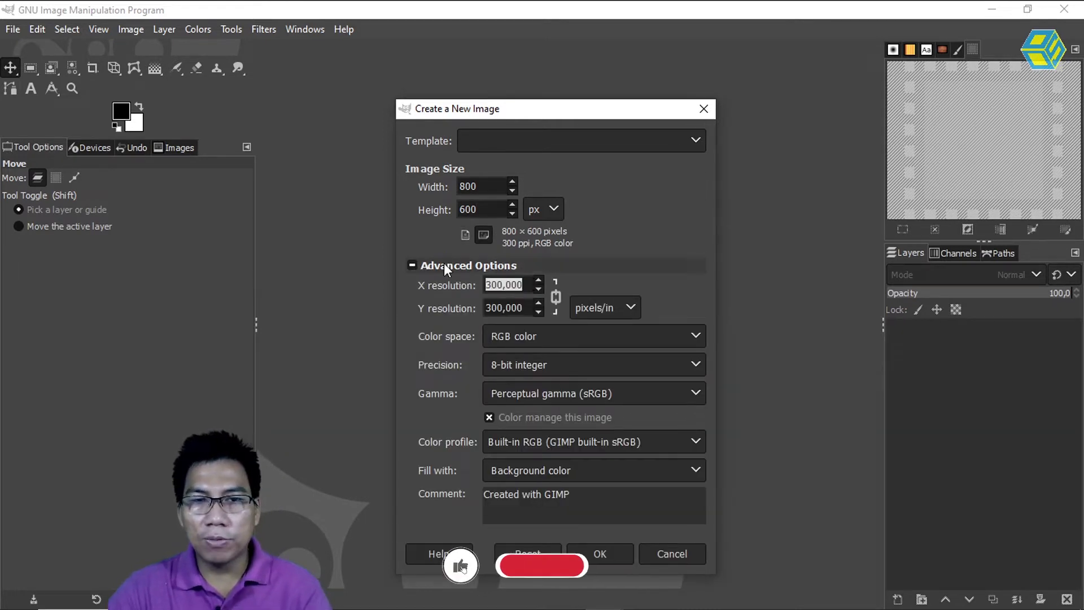
pyautogui.write('100')
pyautogui.press('Tab')
pyautogui.write('100')
pyautogui.click(517, 293)
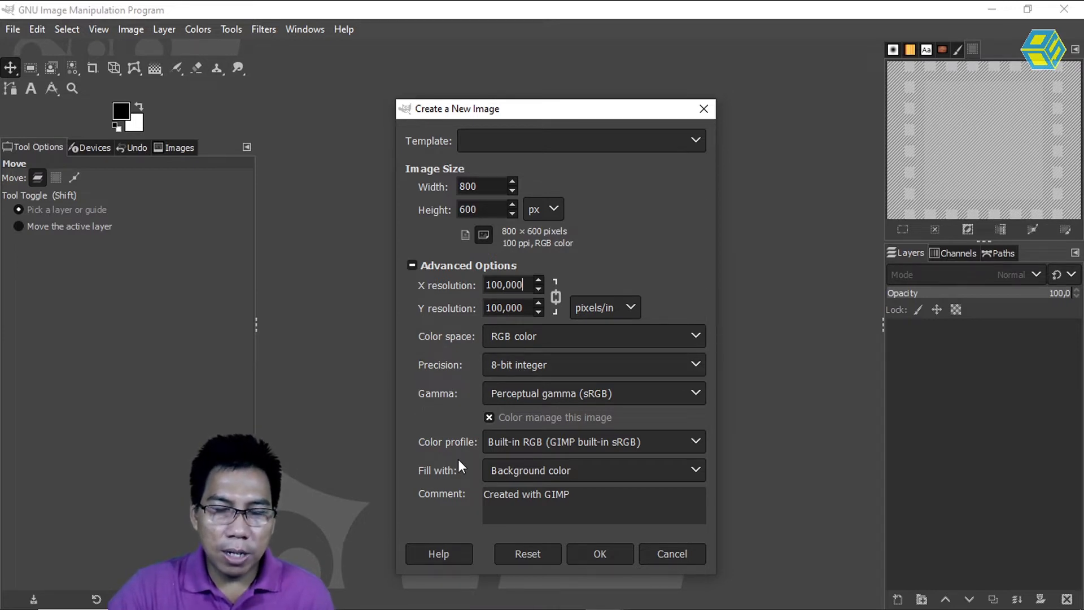
# Step: Set the new image's fill to White and create the image
pyautogui.click(524, 469)
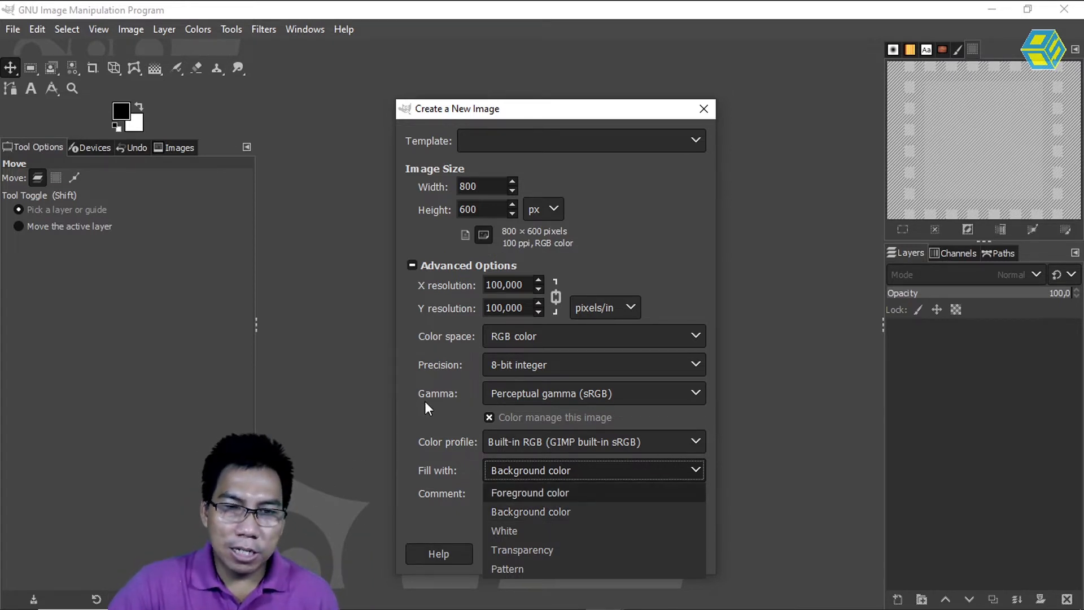
pyautogui.click(508, 530)
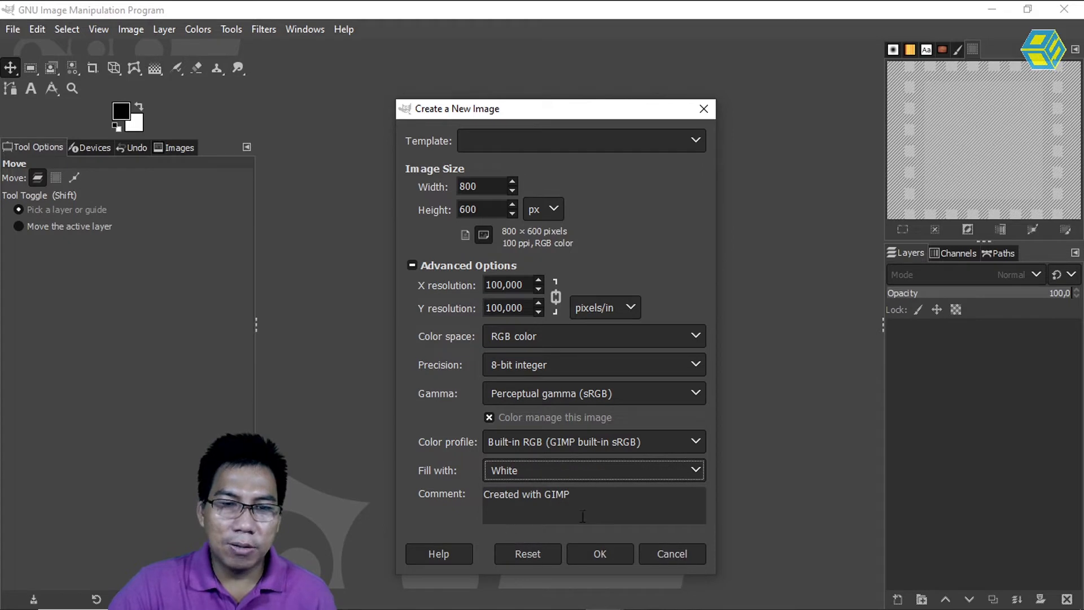
pyautogui.click(598, 551)
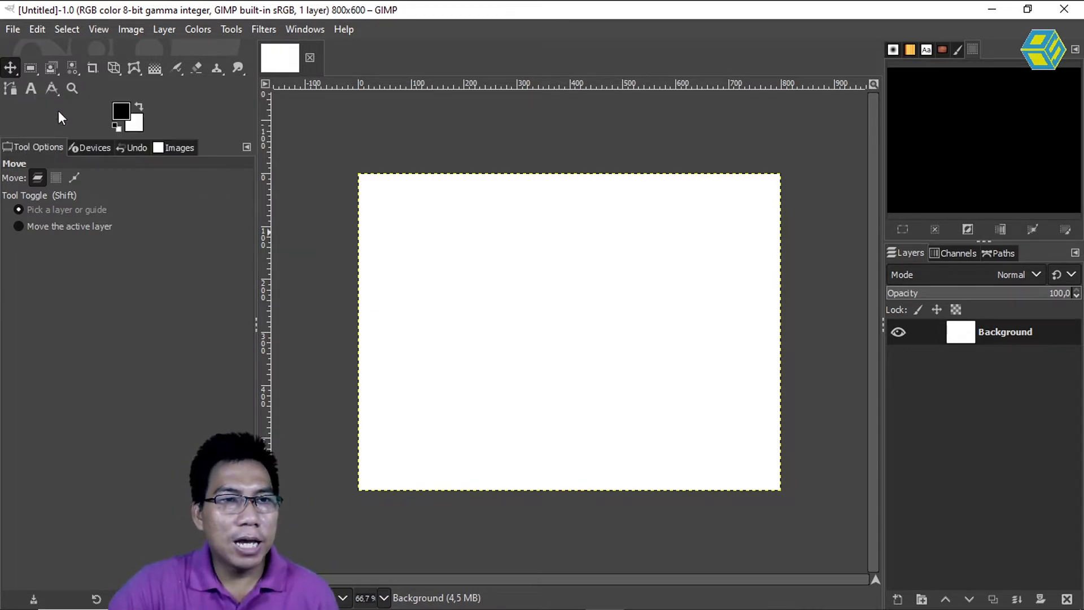
pyautogui.rightClick(31, 69)
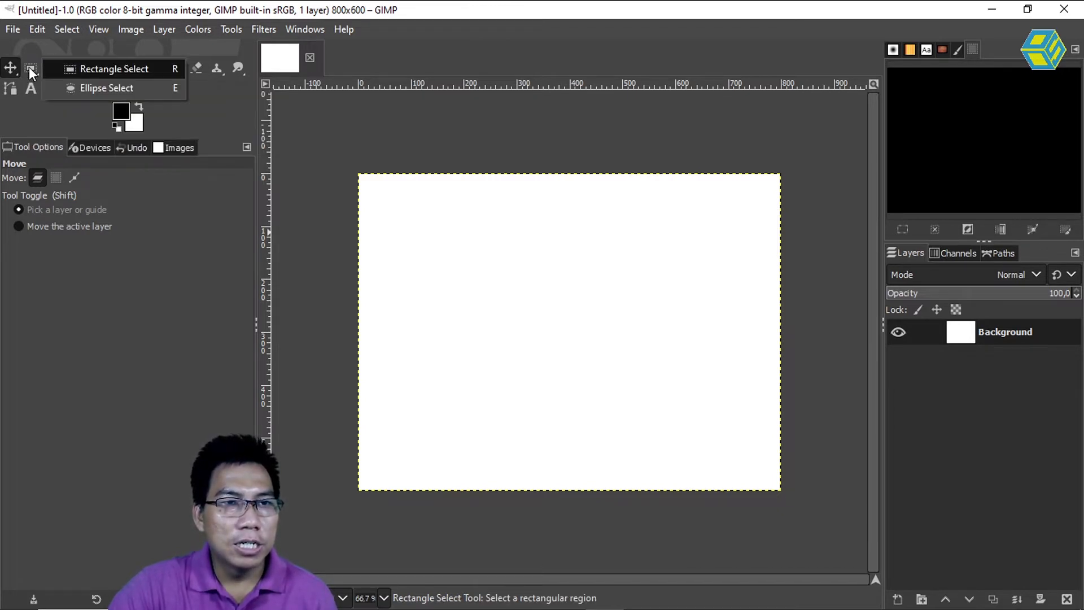
pyautogui.click(74, 89)
pyautogui.rightClick(55, 73)
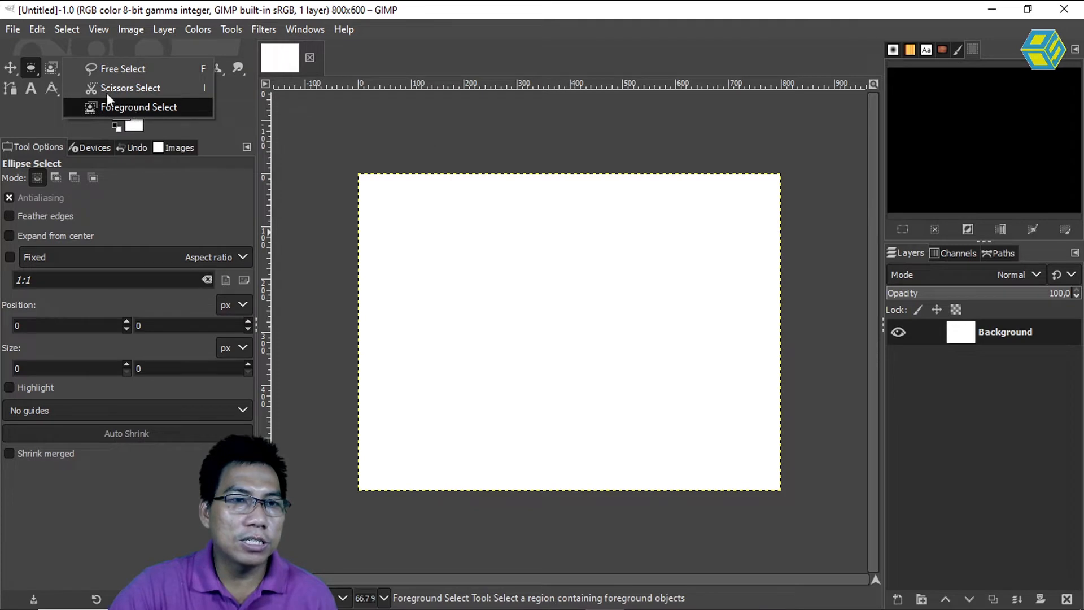
pyautogui.rightClick(72, 68)
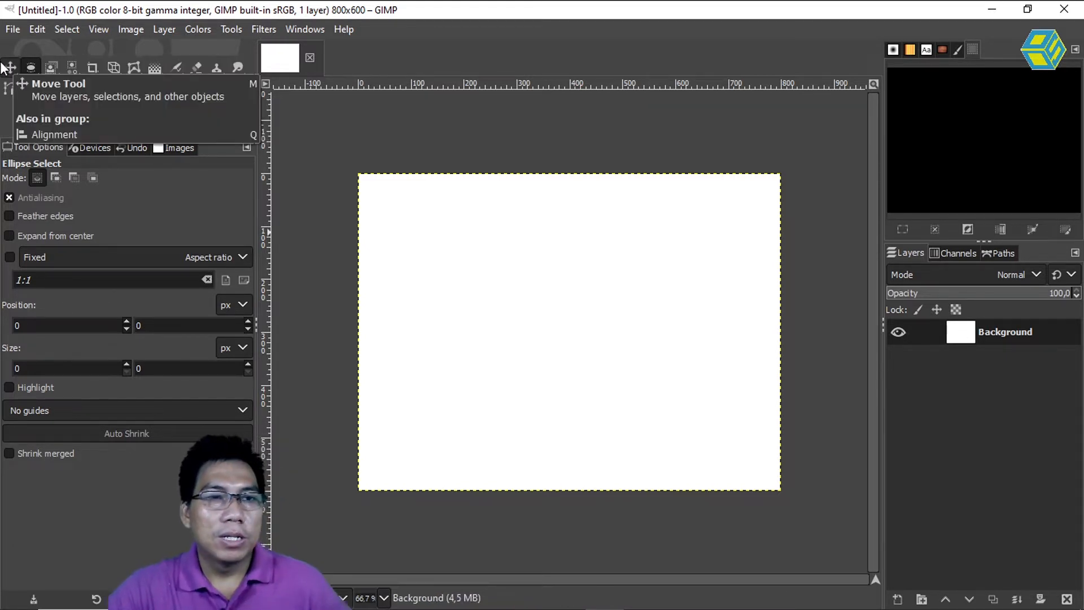
# Step: Draw a rectangular selection in the canvas's upper middle and adjust its corners to about 430 × 307 px at position 130, 70
pyautogui.moveTo(31, 68)
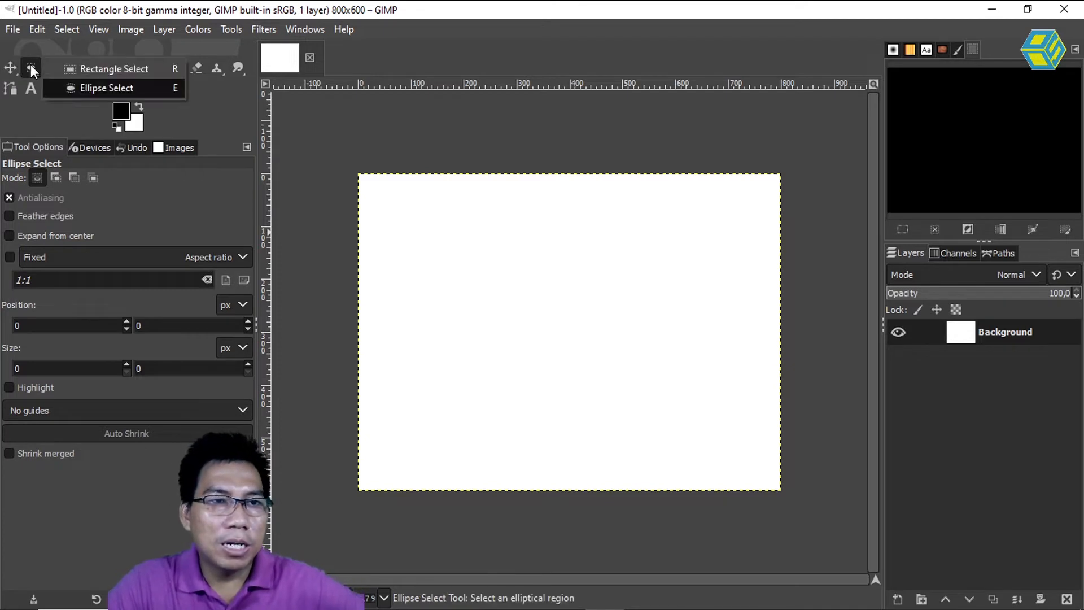
pyautogui.click(86, 69)
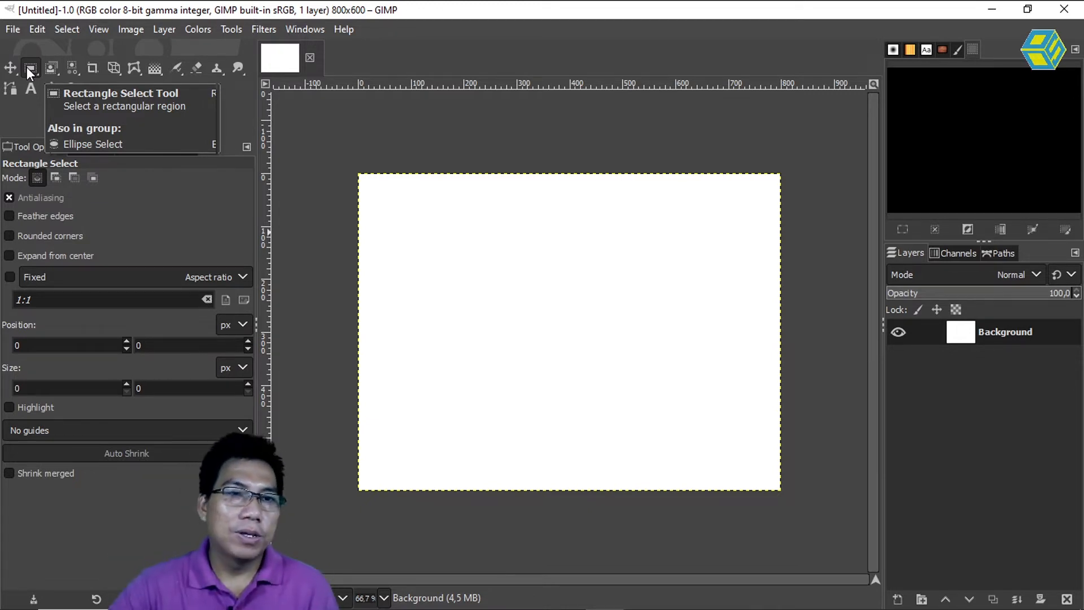
pyautogui.moveTo(426, 216); pyautogui.dragTo(644, 375)
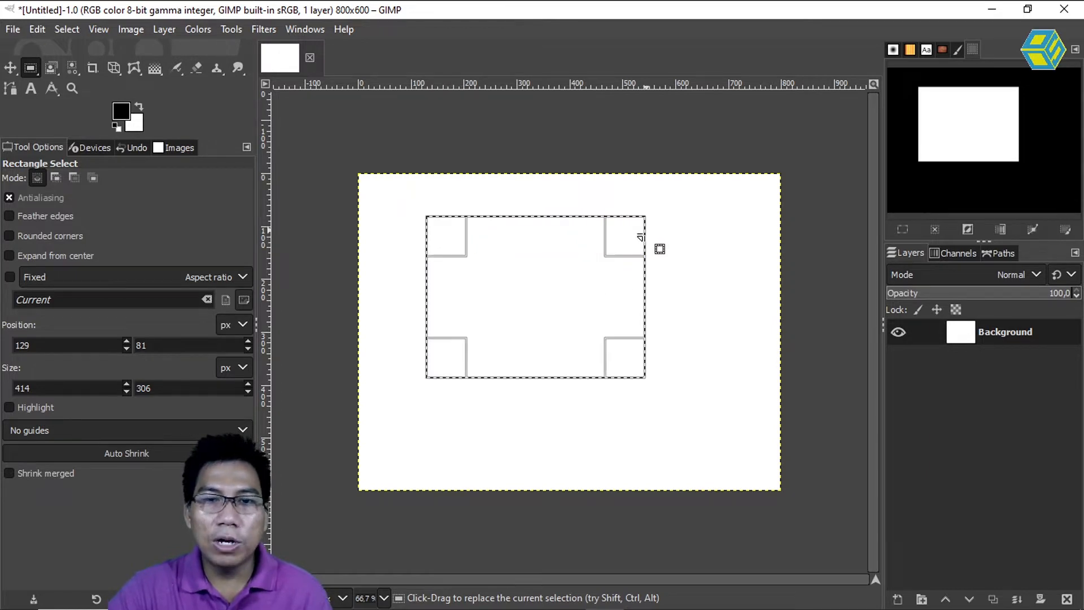
pyautogui.moveTo(448, 242); pyautogui.dragTo(425, 246)
pyautogui.moveTo(610, 235); pyautogui.dragTo(664, 223)
pyautogui.moveTo(701, 387); pyautogui.dragTo(656, 420)
pyautogui.moveTo(430, 404); pyautogui.dragTo(458, 365)
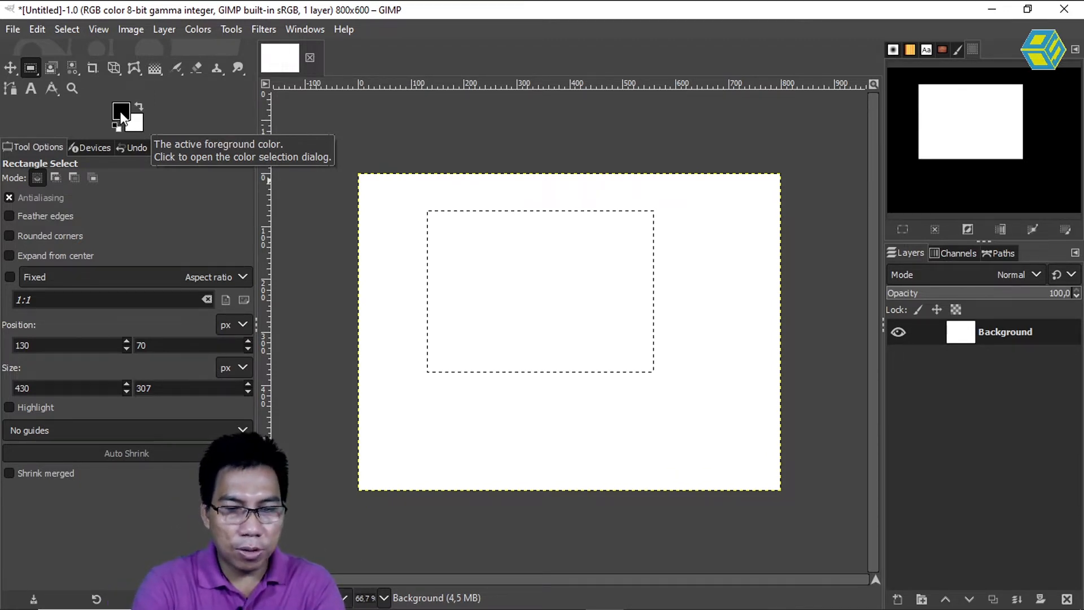
# Step: Fill the rectangular selection with the black foreground color and refill it with the white background color
pyautogui.hotkey('ctrl', ',')
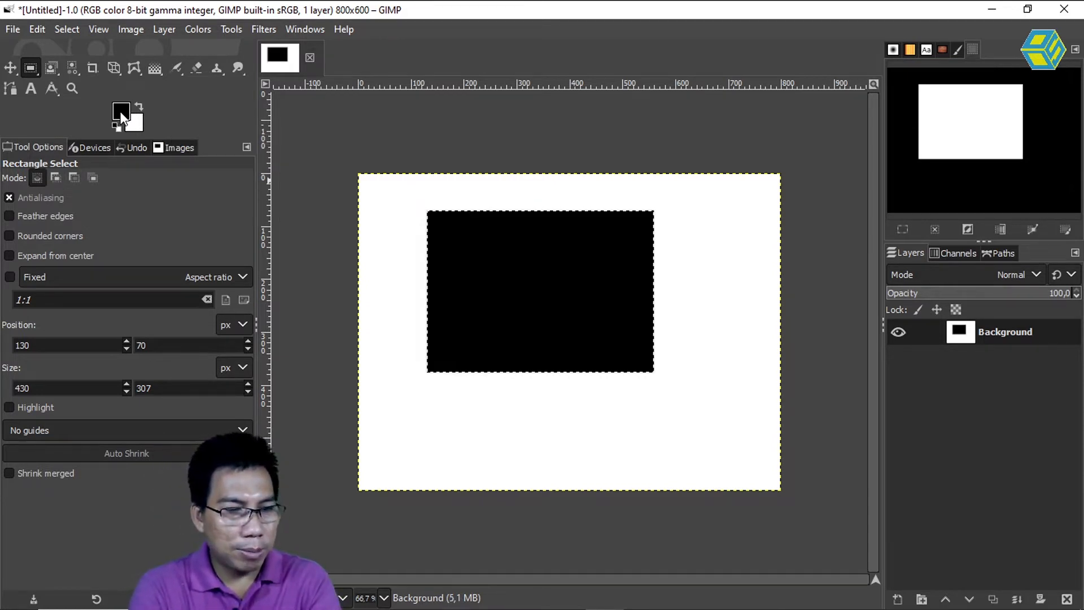
pyautogui.hotkey('ctrl', '.')
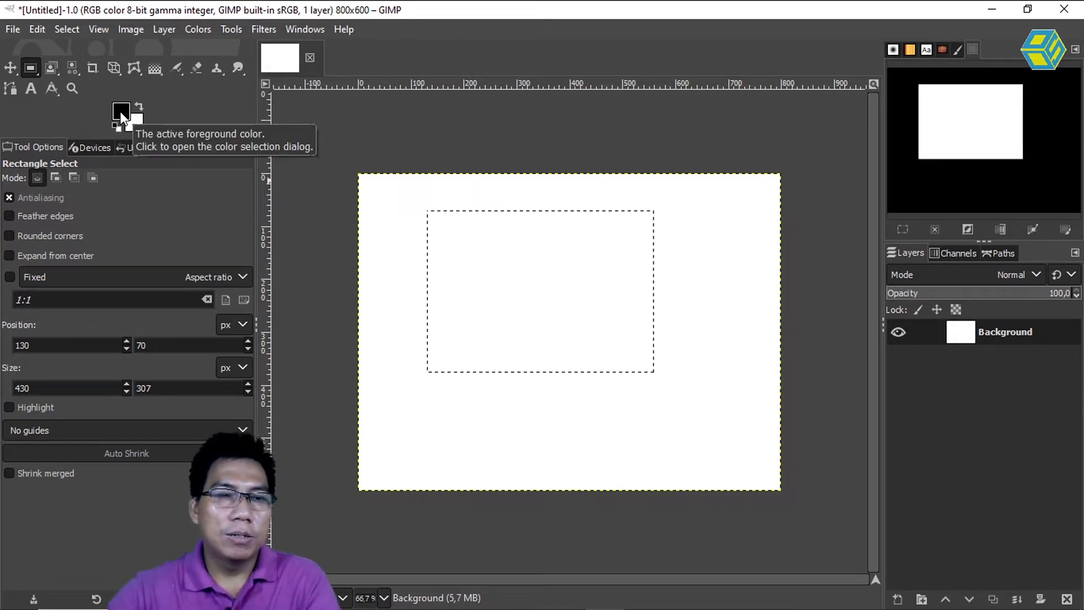
# Step: Set the foreground color to red (fa0a0a) and the background color to blue (230cf7)
pyautogui.click(122, 116)
pyautogui.moveTo(130, 72); pyautogui.dragTo(134, 55)
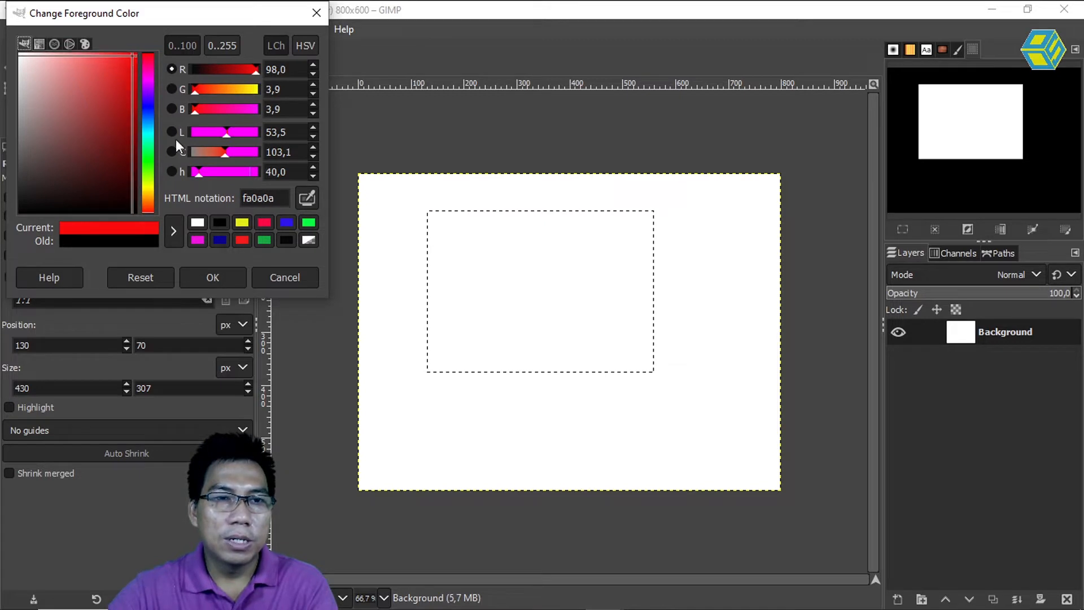
pyautogui.click(232, 277)
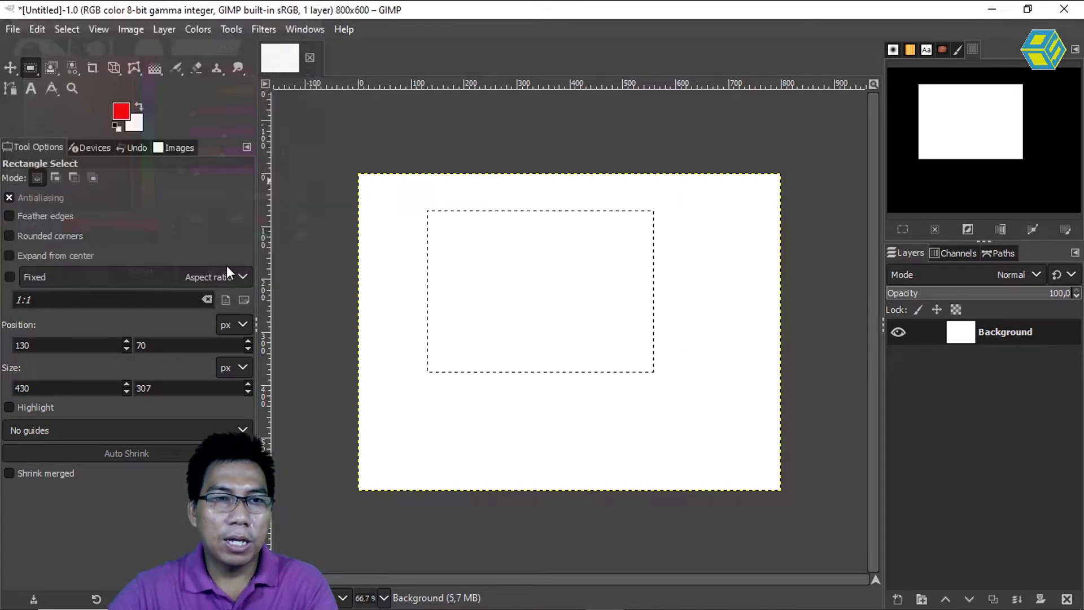
pyautogui.click(137, 123)
pyautogui.click(147, 103)
pyautogui.click(134, 57)
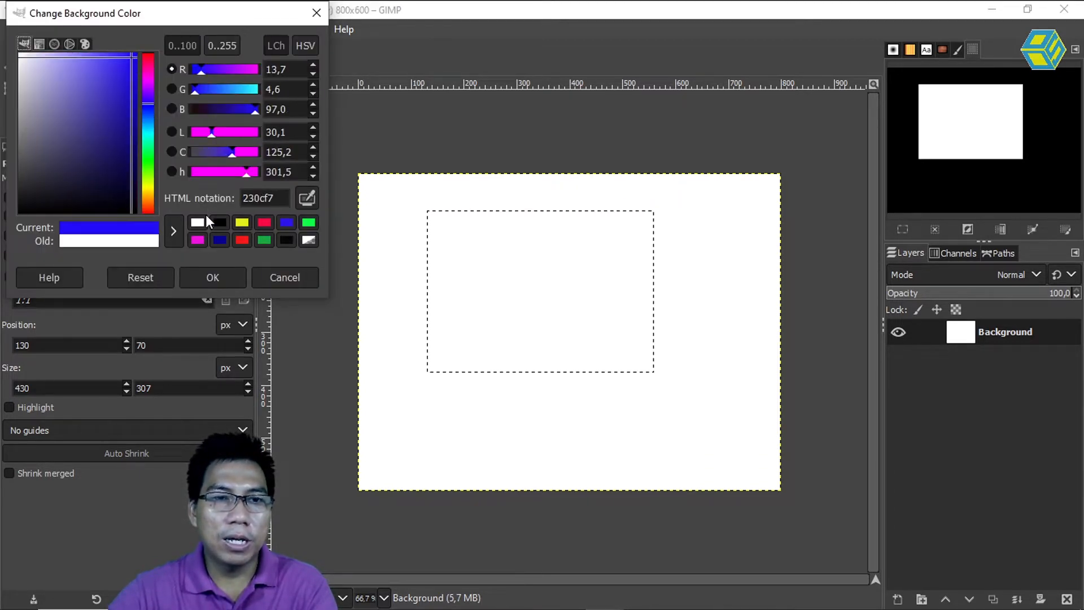
pyautogui.click(215, 277)
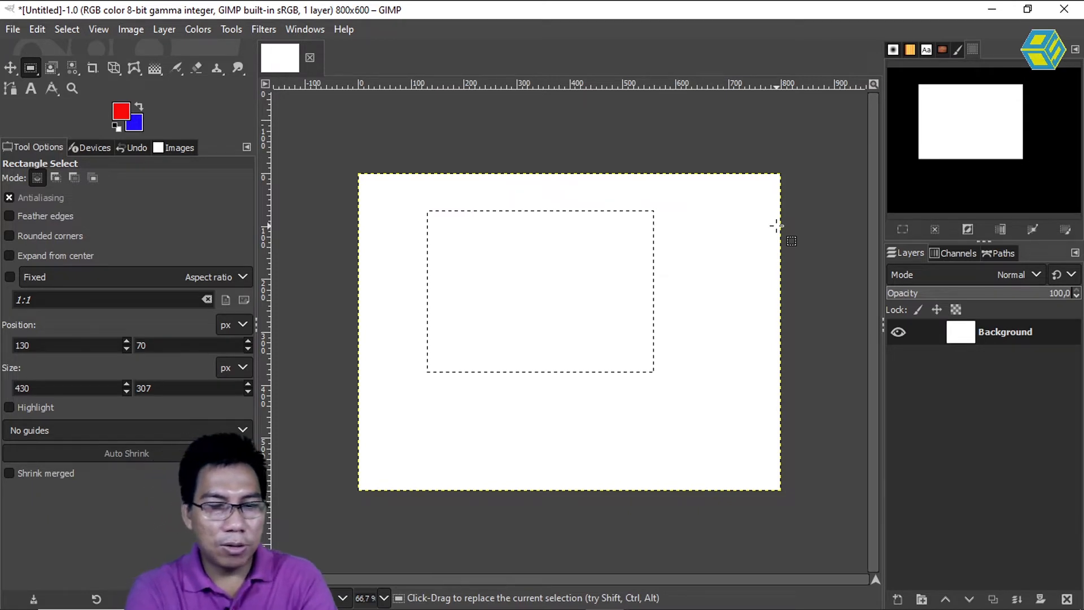
# Step: Fill the rectangular selection with the red foreground color and refill it with the blue background color
pyautogui.press('ctrl')
pyautogui.hotkey('ctrl', ',')
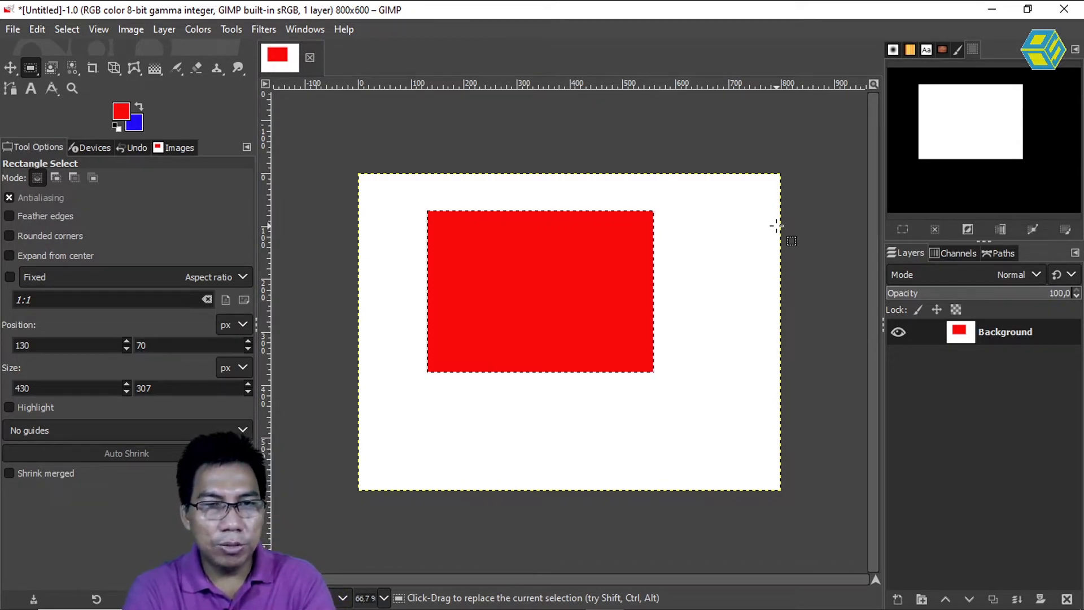
pyautogui.press('ctrl')
pyautogui.hotkey('ctrl', '.')
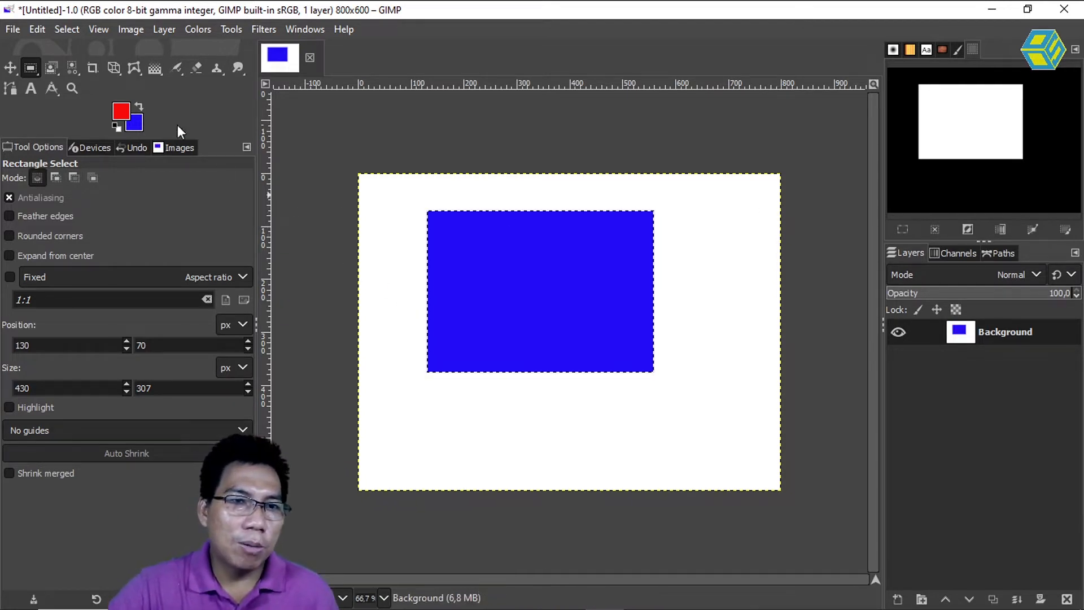
# Step: Reset the foreground and background colors to the default black and white, and exchange them
pyautogui.click(118, 126)
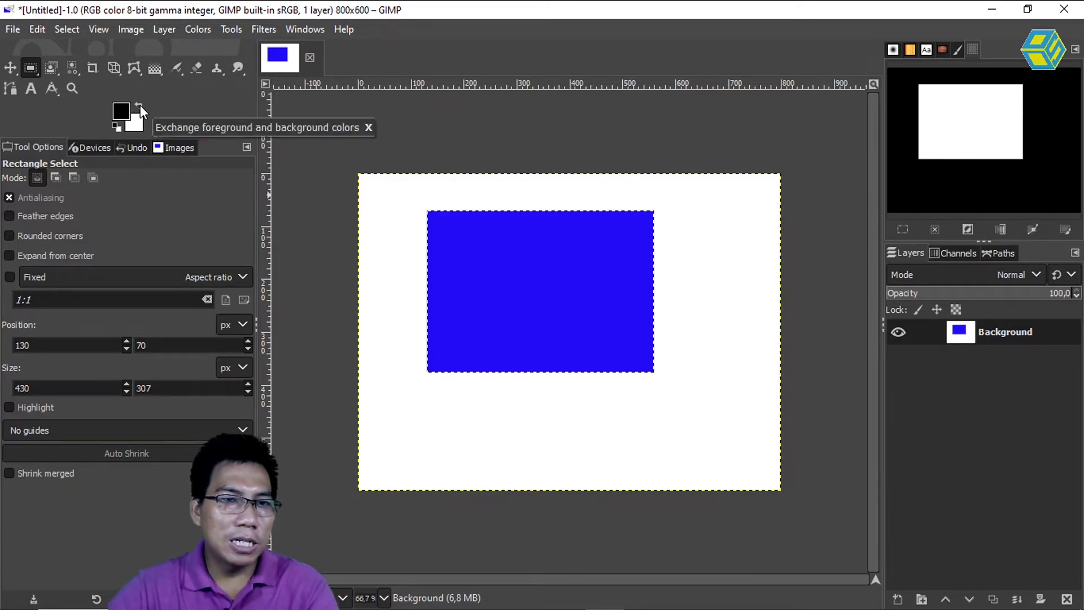
pyautogui.click(139, 106)
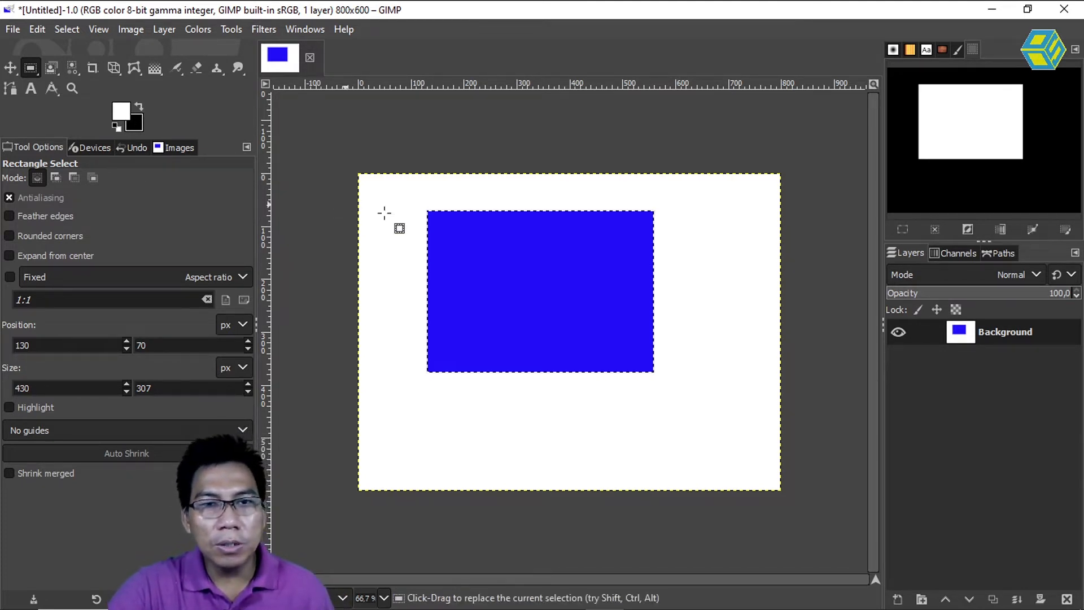
# Step: Clear the current selection and draw a rectangular selection of about 161 × 165 px in the white area right of the blue rectangle
pyautogui.click(699, 276)
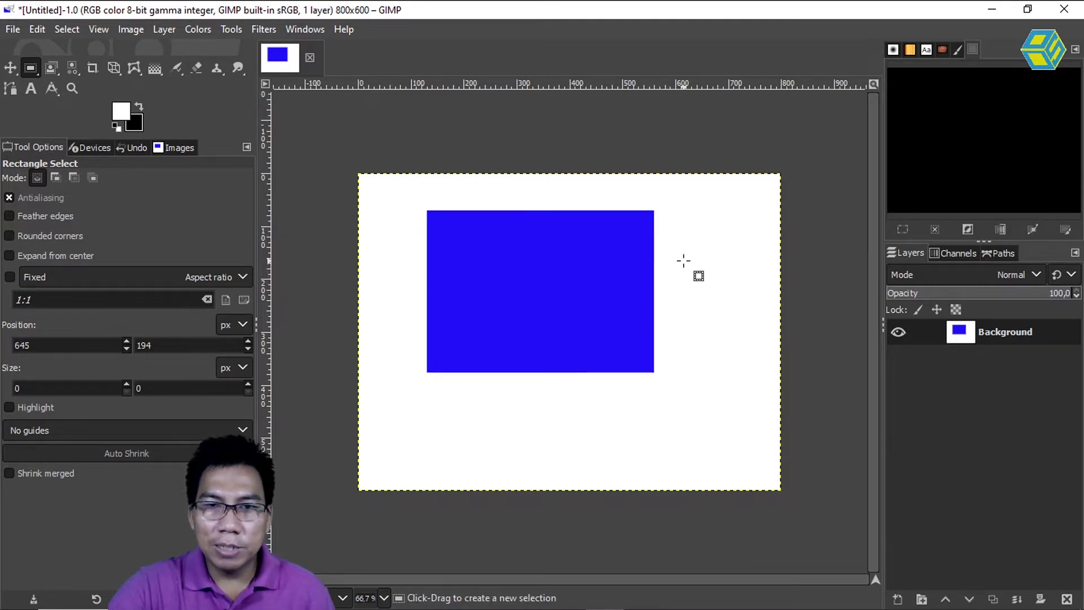
pyautogui.moveTo(678, 246); pyautogui.dragTo(764, 333)
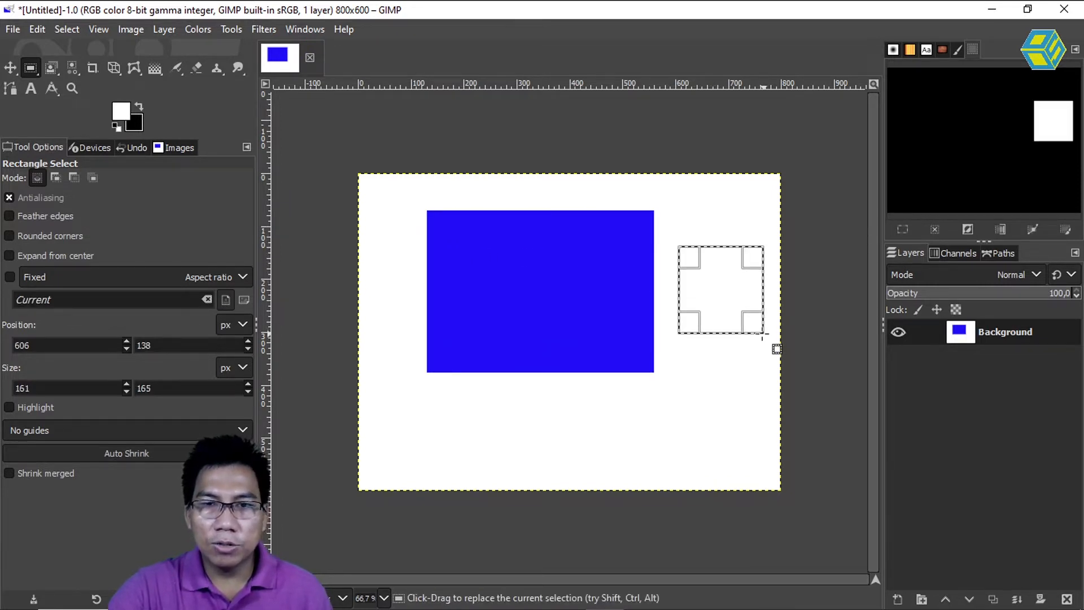
# Step: Set the foreground color to cyan (0ffcf5) and fill the square selection beside the blue rectangle with it
pyautogui.click(121, 112)
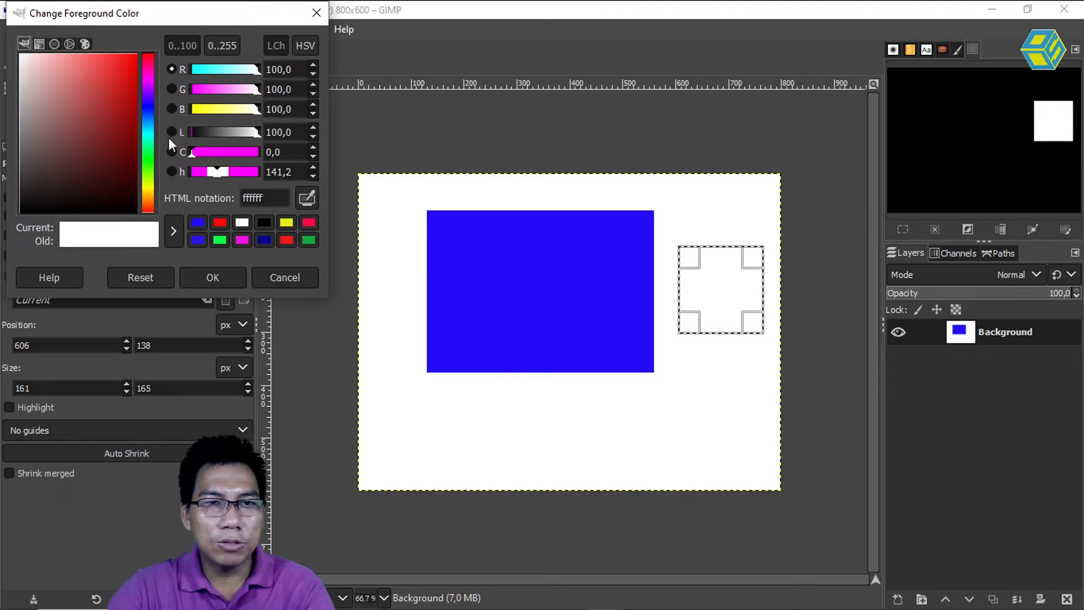
pyautogui.click(148, 133)
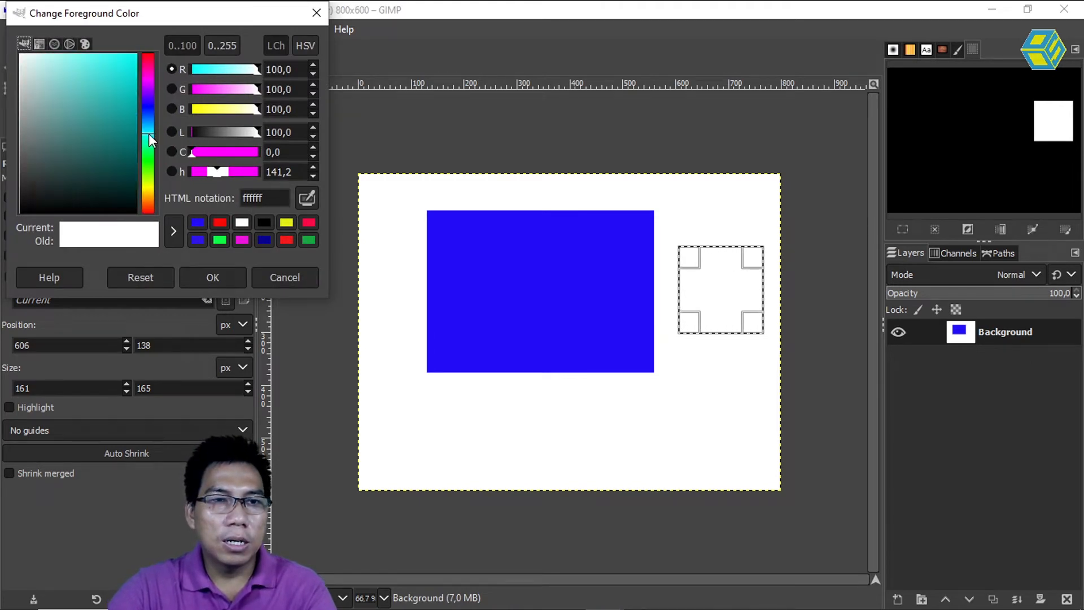
pyautogui.click(129, 56)
pyautogui.click(226, 277)
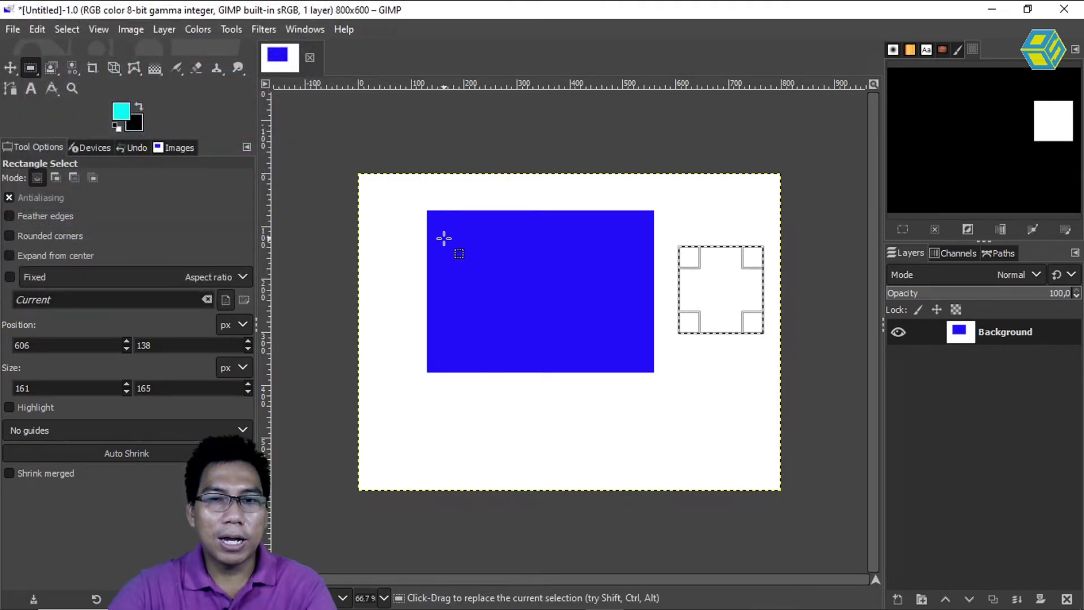
pyautogui.press('Return')
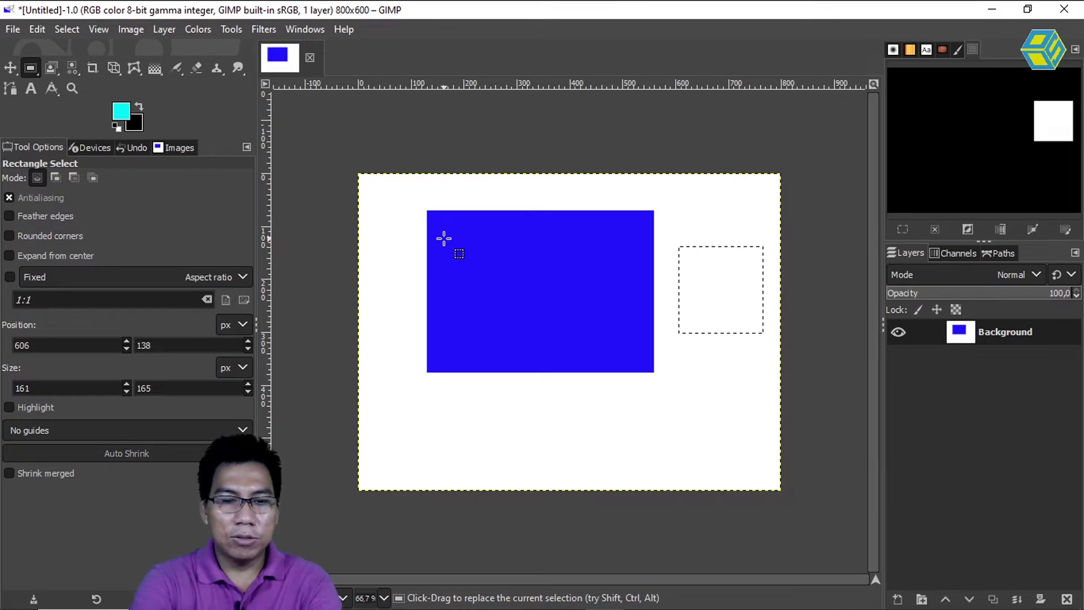
pyautogui.press('ctrl')
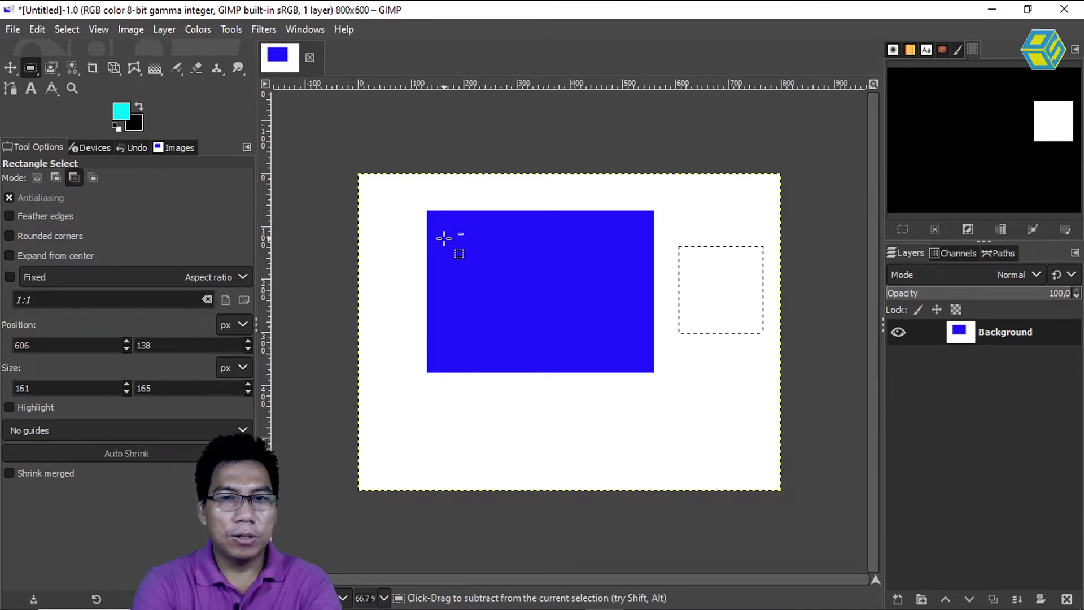
pyautogui.hotkey('ctrl', ',')
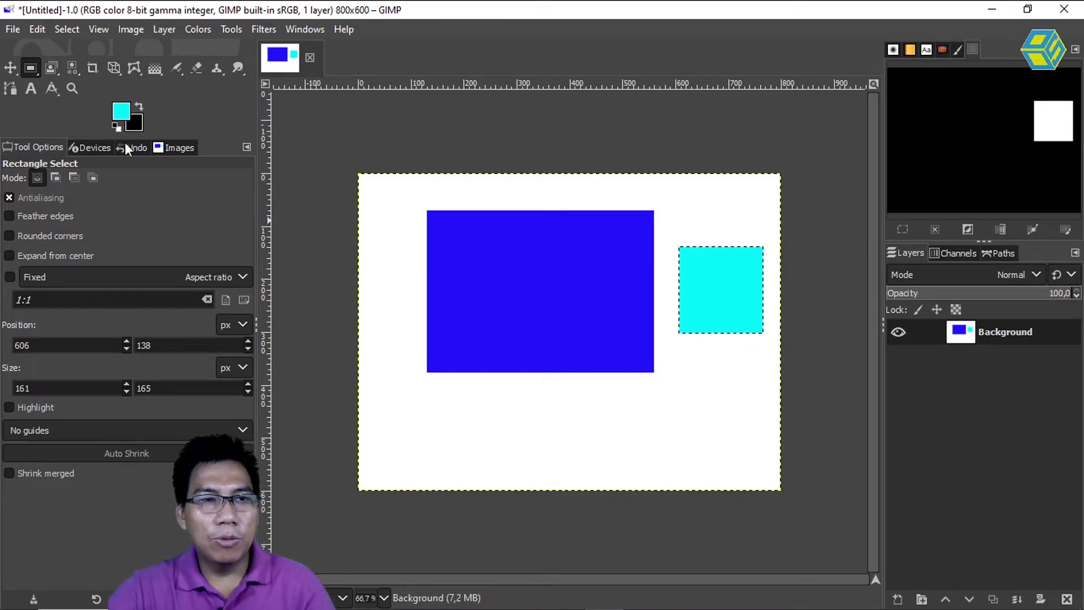
# Step: Draw an elliptical selection below the blue rectangle, then reposition and resize it to about 324 × 199 px
pyautogui.moveTo(37, 67); pyautogui.dragTo(78, 86)
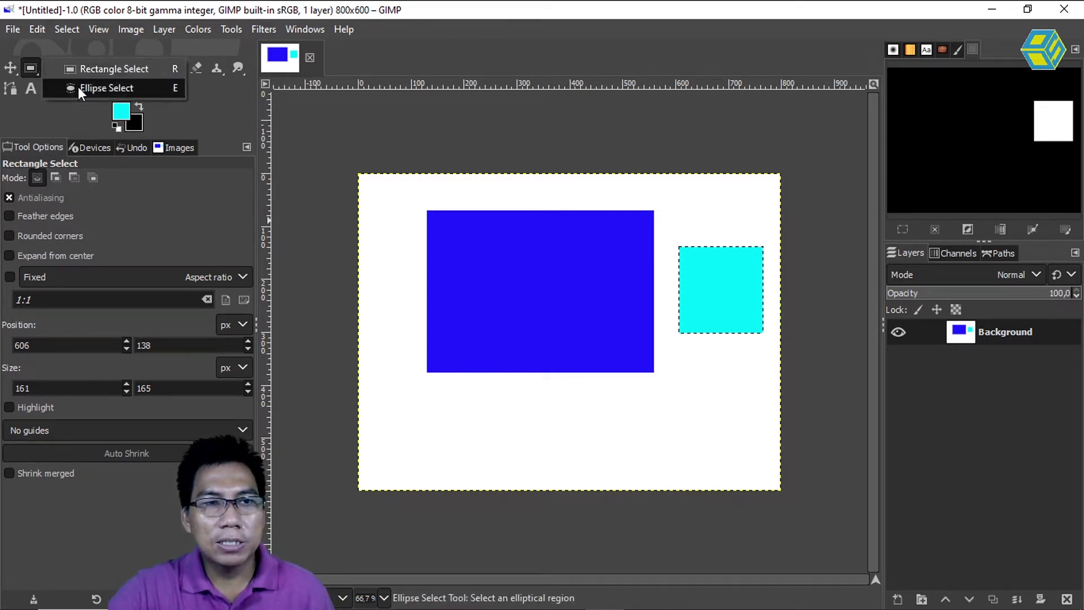
pyautogui.moveTo(562, 392); pyautogui.dragTo(707, 466)
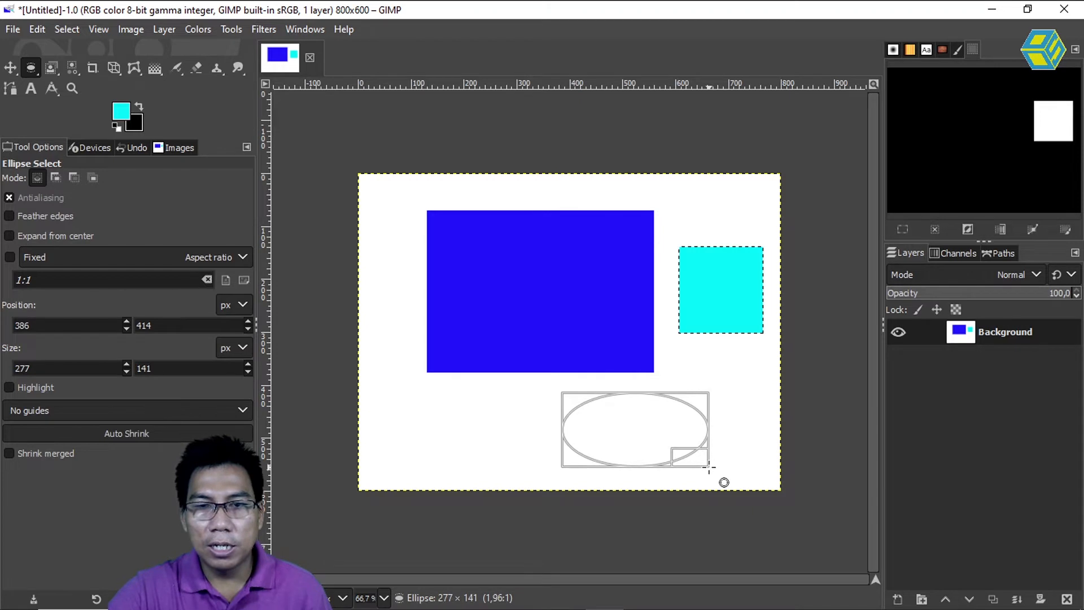
pyautogui.moveTo(638, 418); pyautogui.dragTo(604, 409)
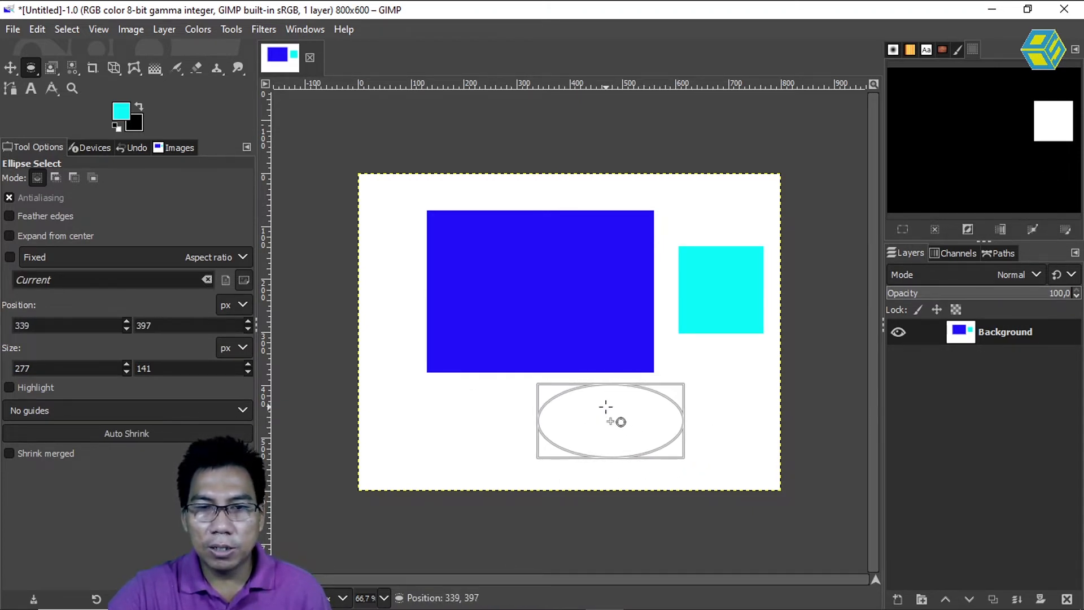
pyautogui.moveTo(669, 393); pyautogui.dragTo(724, 475)
pyautogui.moveTo(581, 472); pyautogui.dragTo(542, 479)
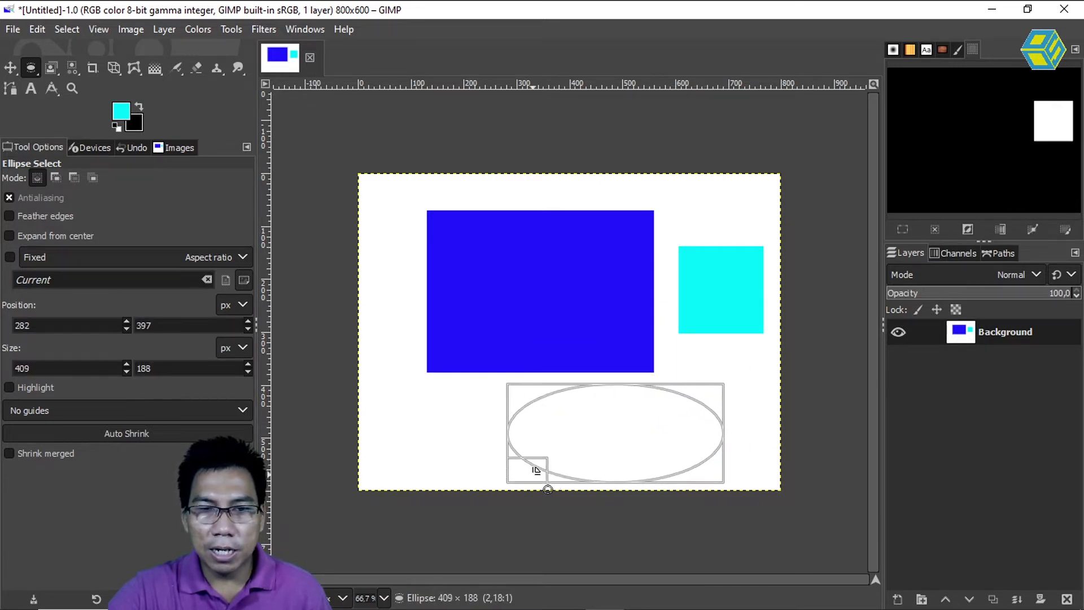
pyautogui.moveTo(559, 406); pyautogui.dragTo(569, 385)
pyautogui.moveTo(649, 418); pyautogui.dragTo(636, 423)
pyautogui.click(644, 424)
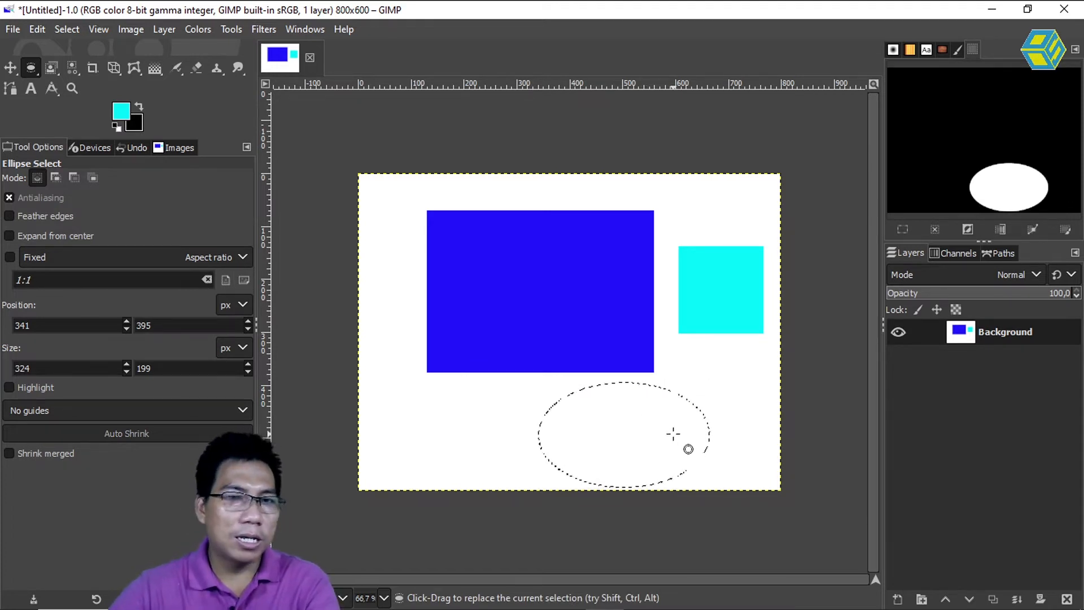
# Step: Set the foreground color to a pinkish red and fill the elliptical selection with it
pyautogui.click(126, 118)
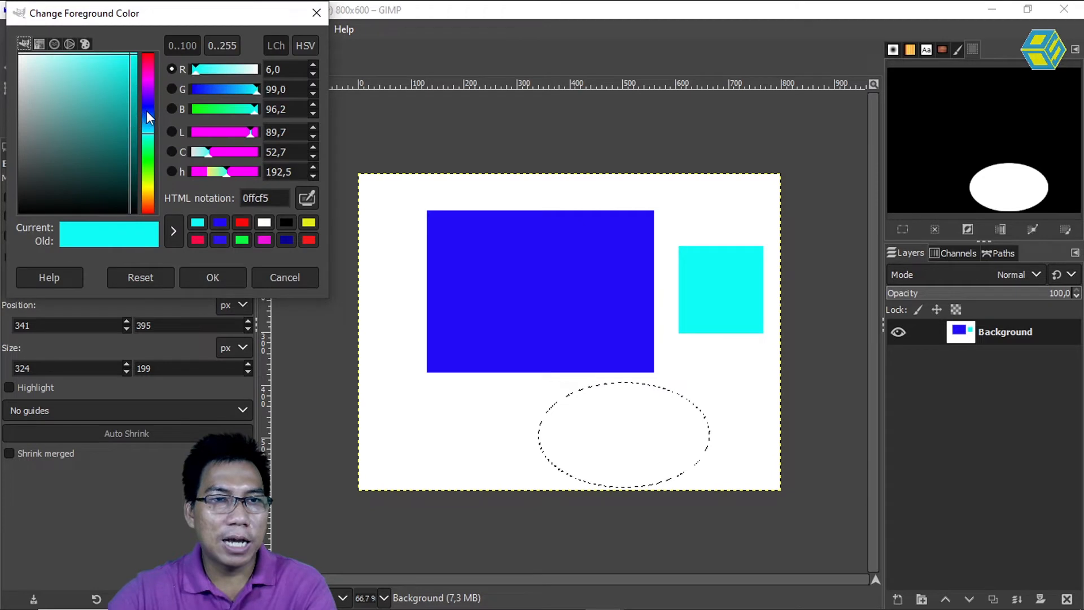
pyautogui.click(147, 109)
pyautogui.click(147, 68)
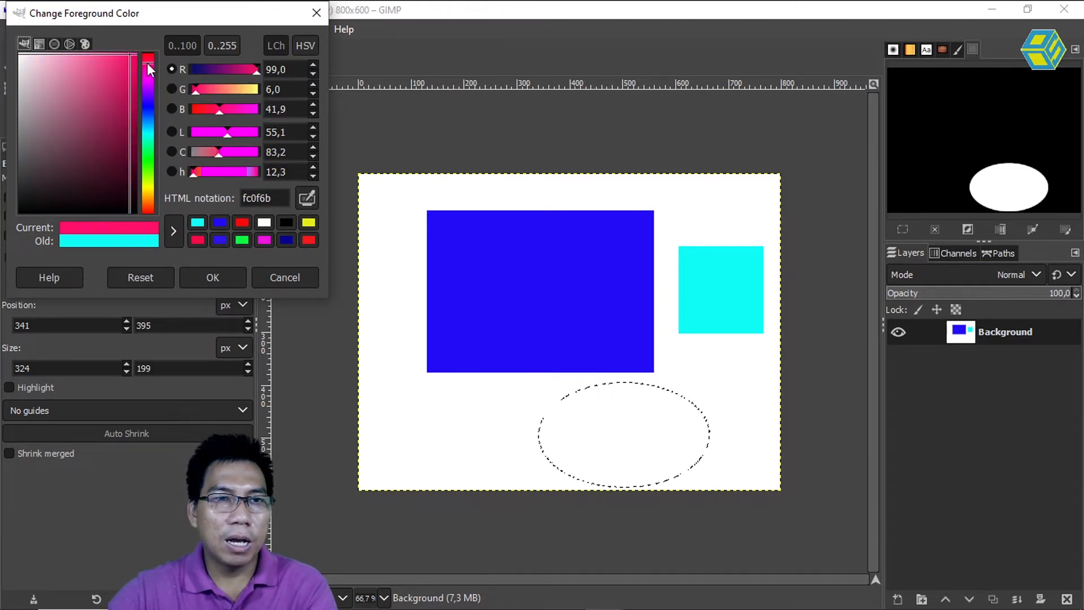
pyautogui.click(213, 277)
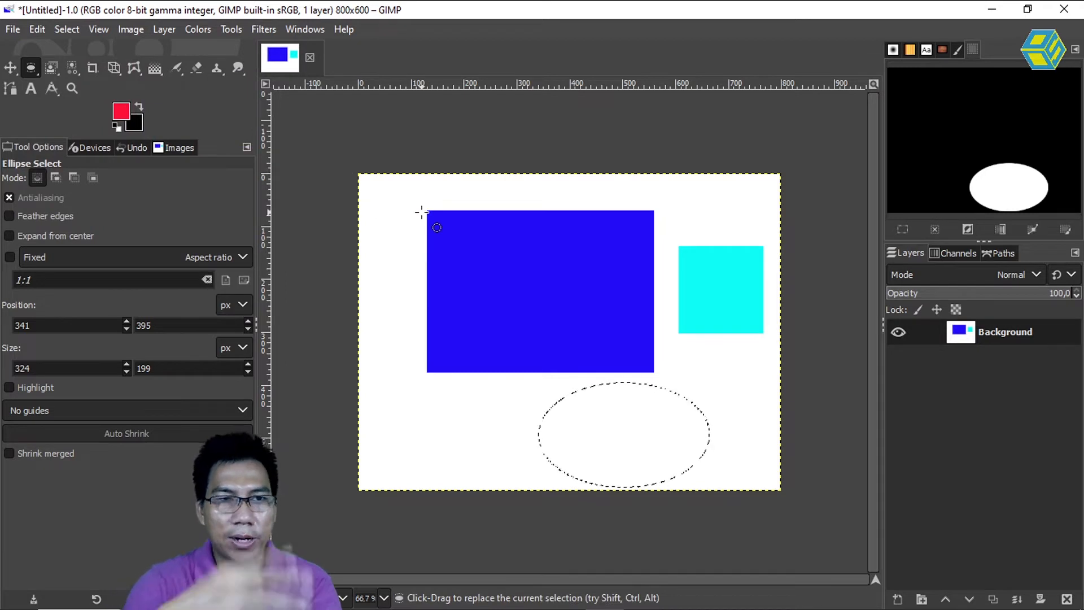
pyautogui.hotkey('ctrl', ',')
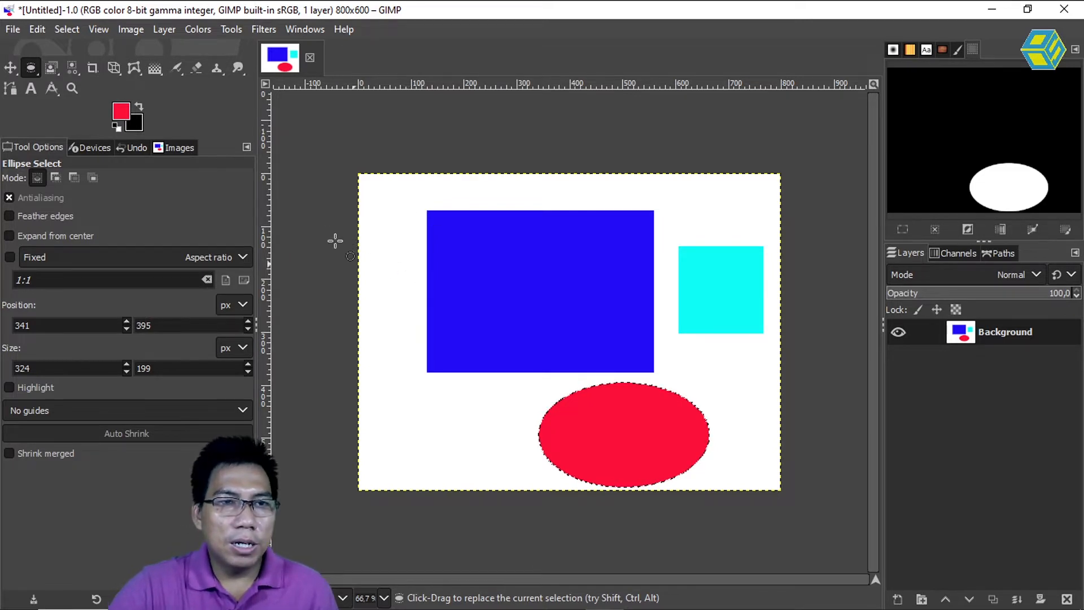
# Step: Switch to Rectangle Select and create a new 800 × 600 px image with the current fill settings
pyautogui.click(32, 66)
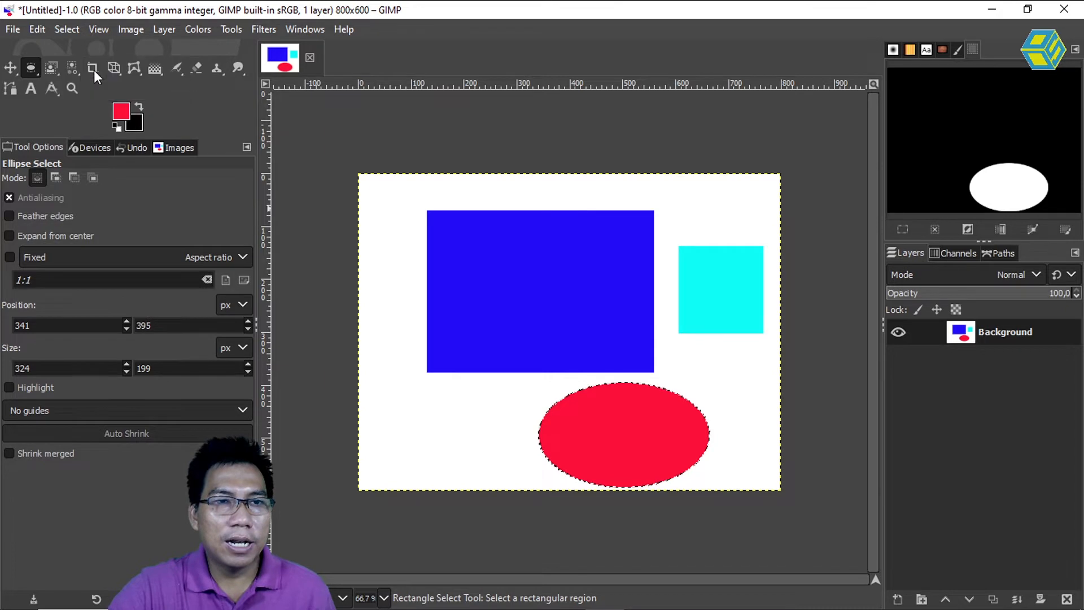
pyautogui.click(94, 69)
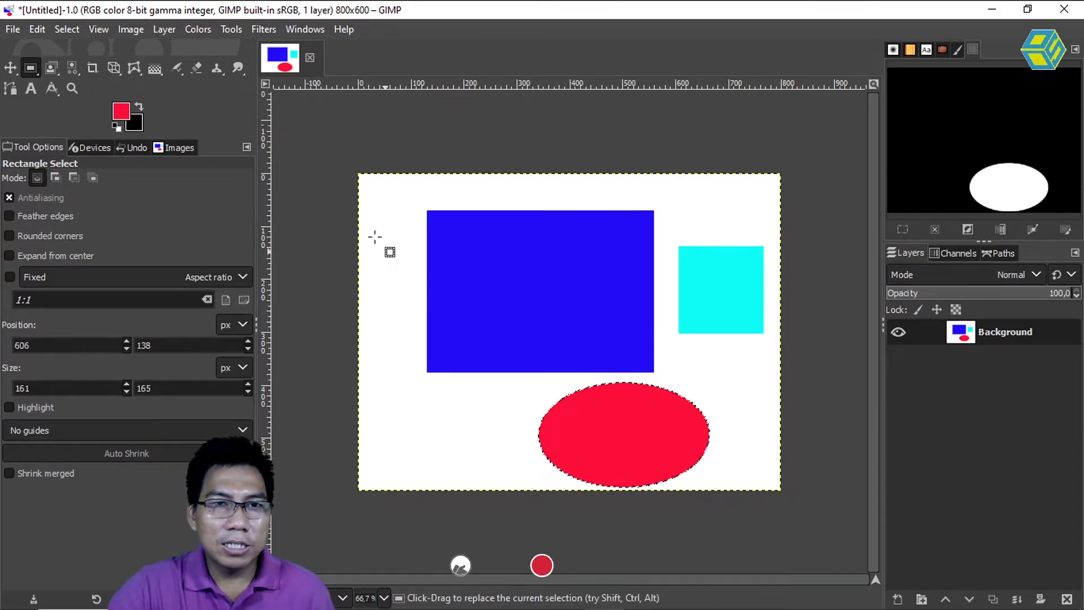
pyautogui.click(12, 29)
pyautogui.moveTo(38, 29)
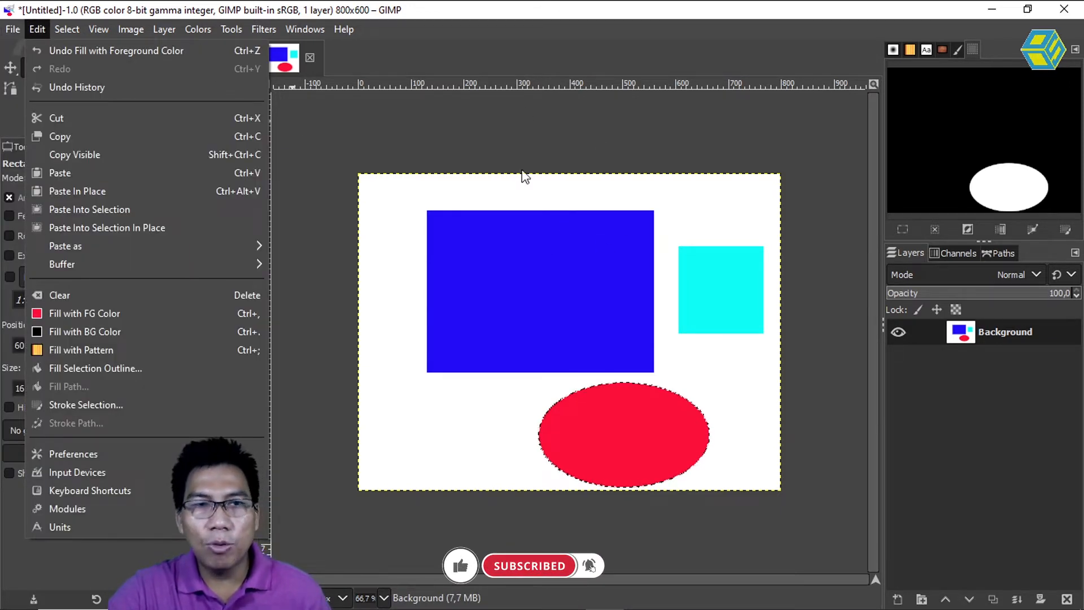
pyautogui.click(20, 51)
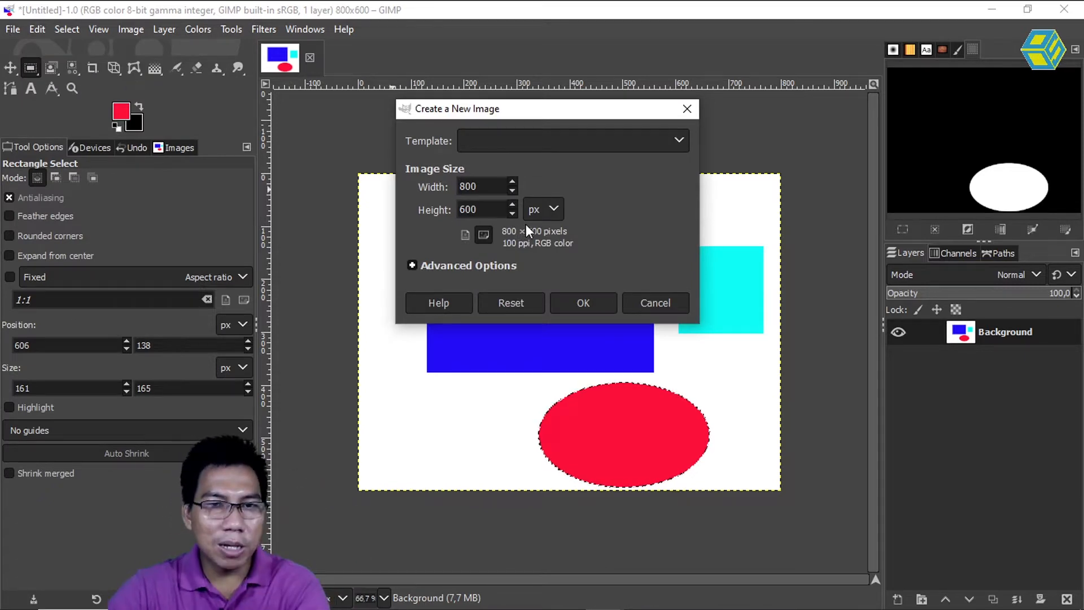
pyautogui.click(583, 304)
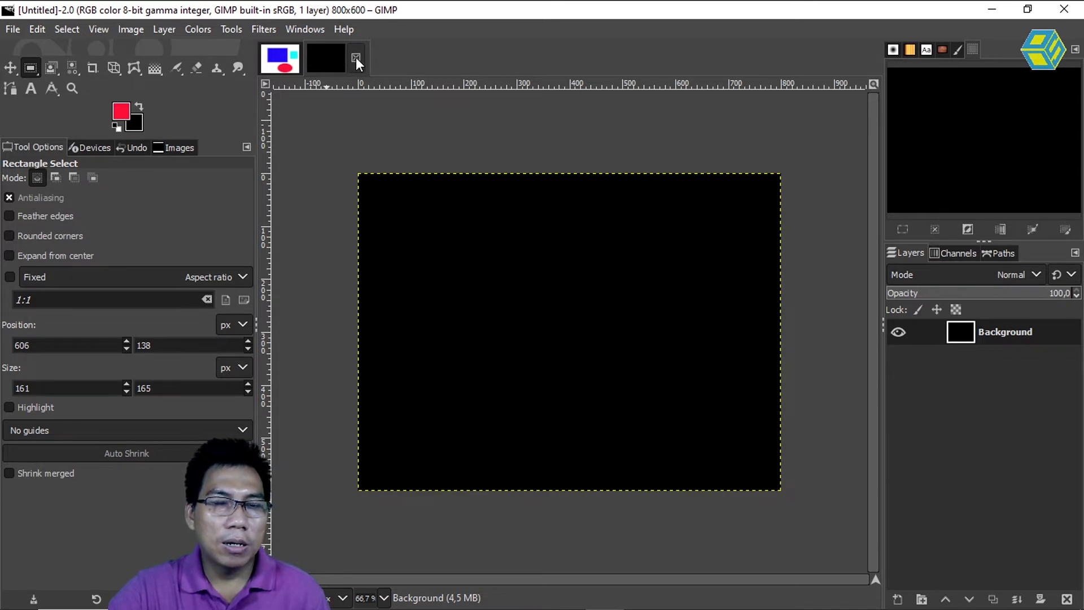
# Step: Create another new 800 × 600 px image with its fill set to White in the advanced options
pyautogui.click(10, 29)
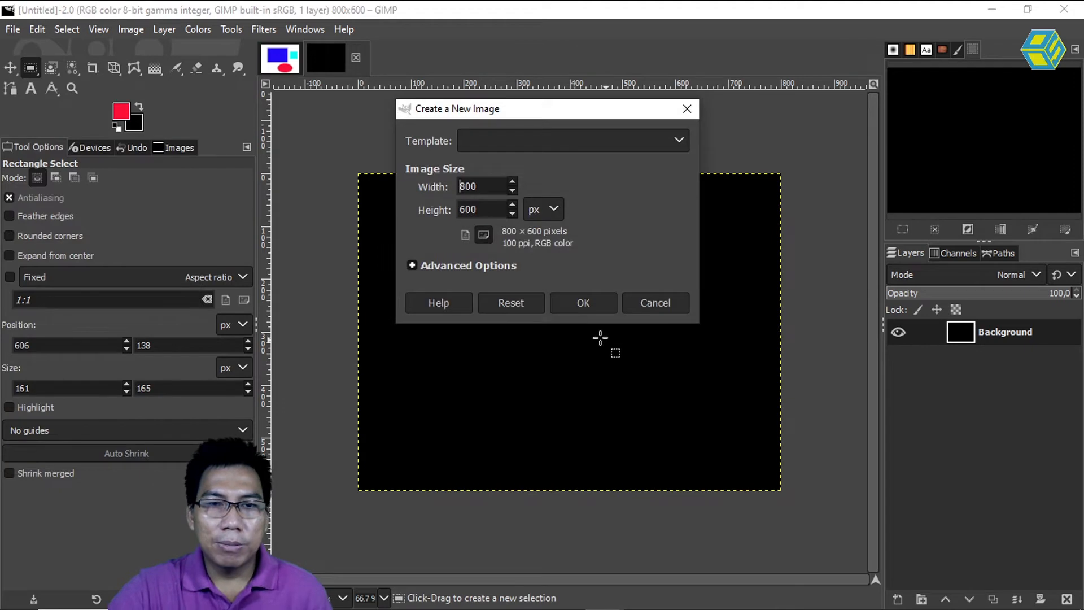
pyautogui.click(412, 265)
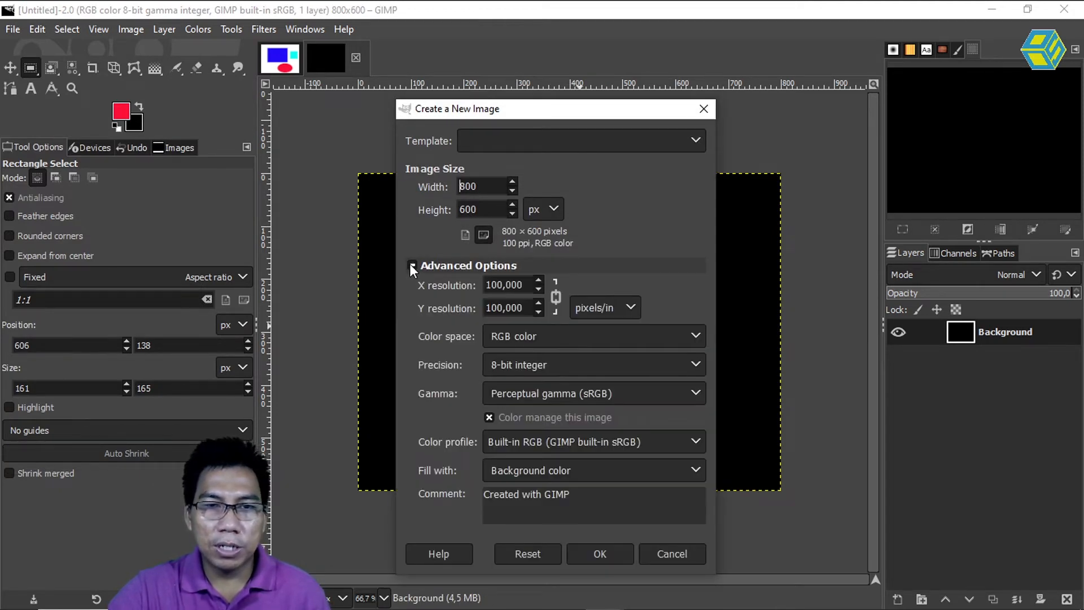
pyautogui.click(537, 469)
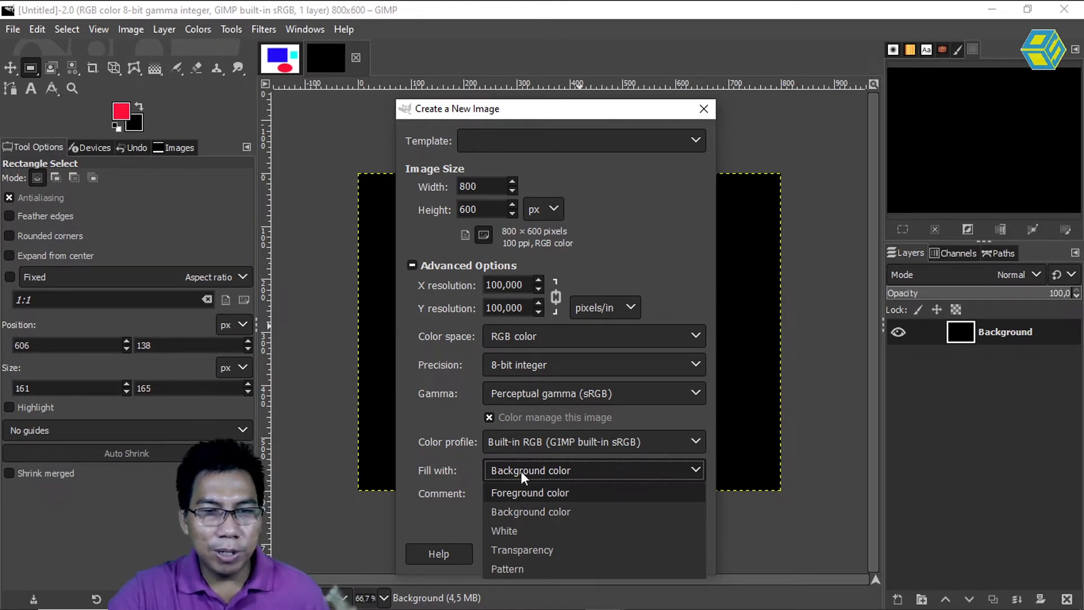
pyautogui.click(516, 531)
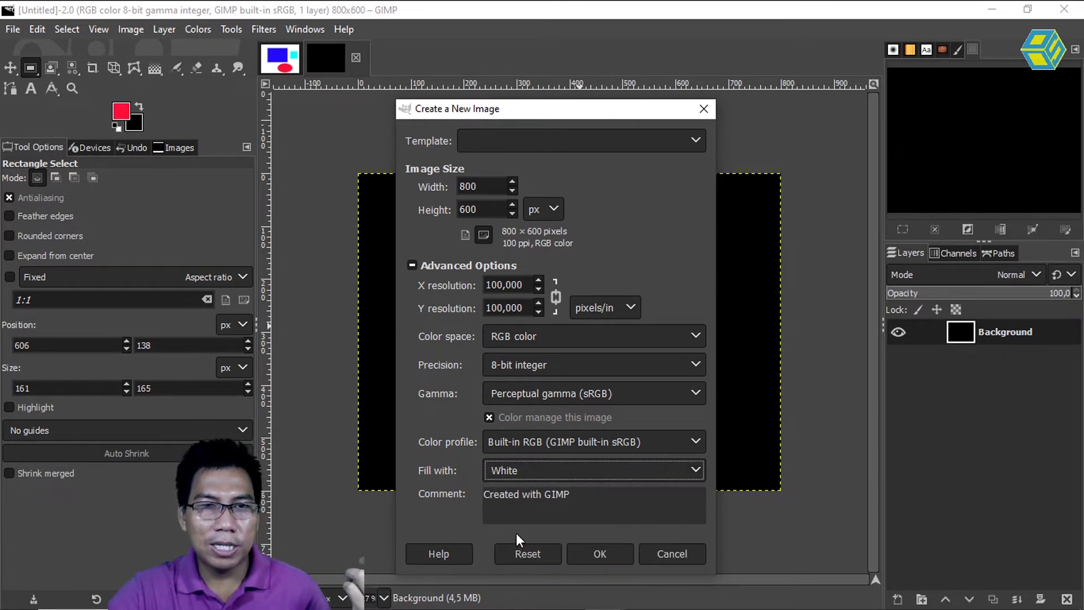
pyautogui.click(593, 553)
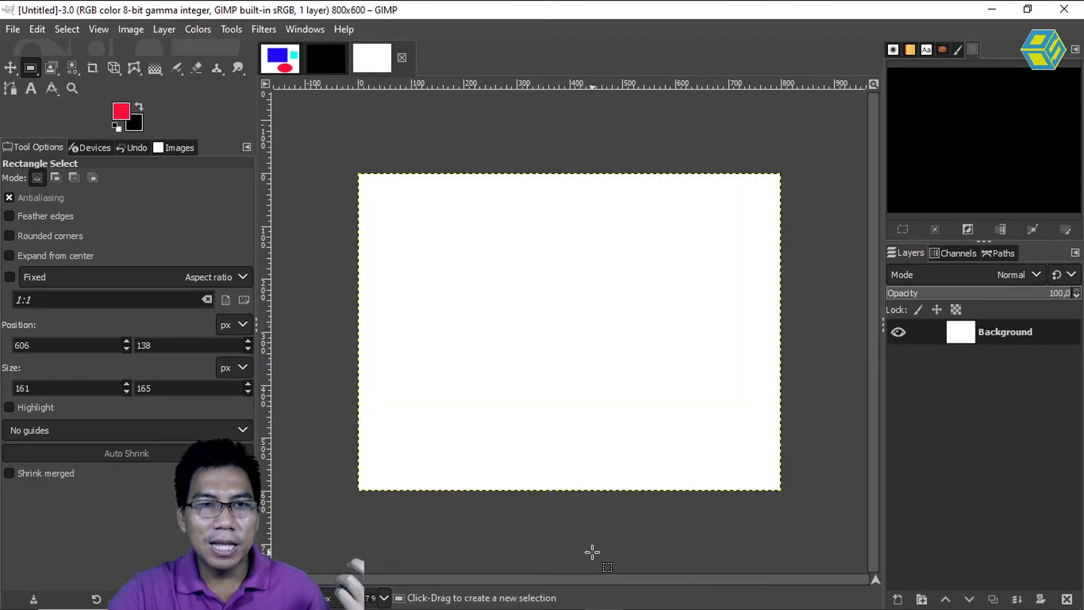
# Step: Look through the open images and close the black one
pyautogui.click(324, 57)
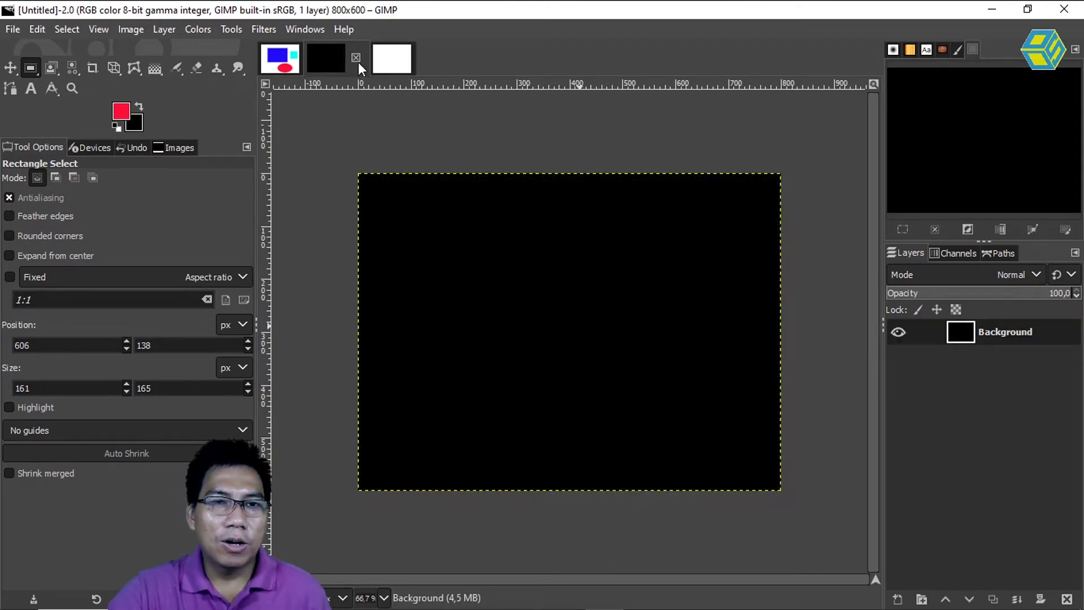
pyautogui.click(292, 59)
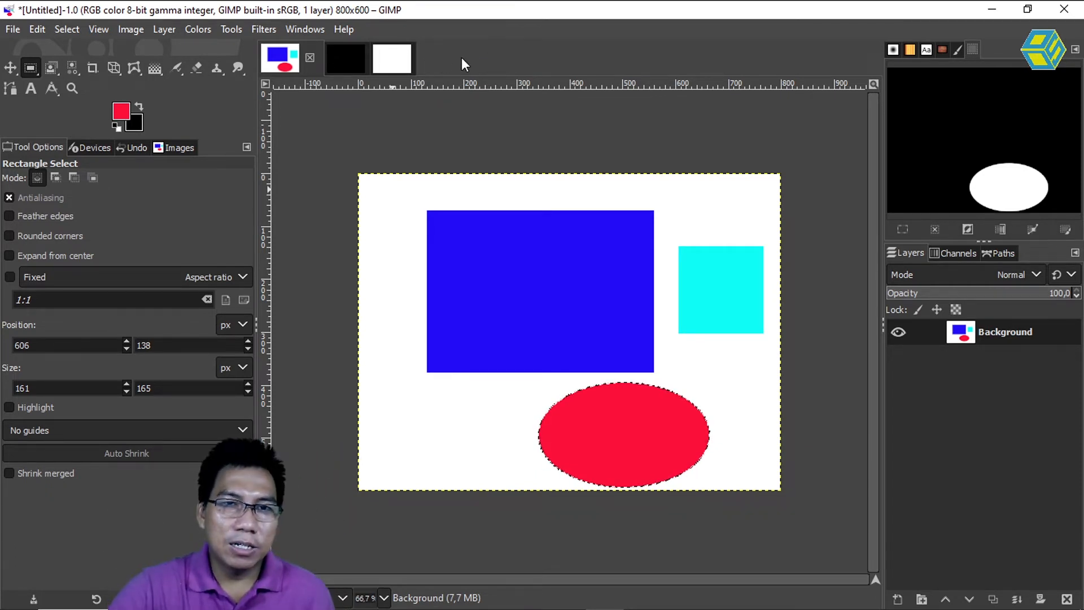
pyautogui.click(346, 58)
pyautogui.click(356, 58)
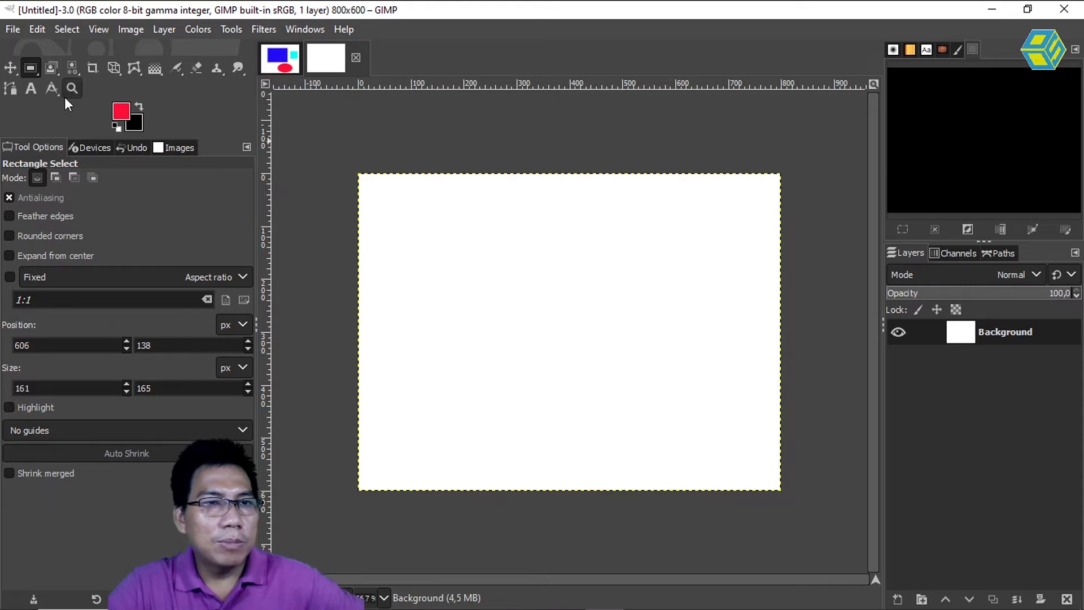
# Step: Draw a rectangular selection of about 395 × 281 px on the white image and add an overlapping rectangle of about 292 × 242 px
pyautogui.click(28, 68)
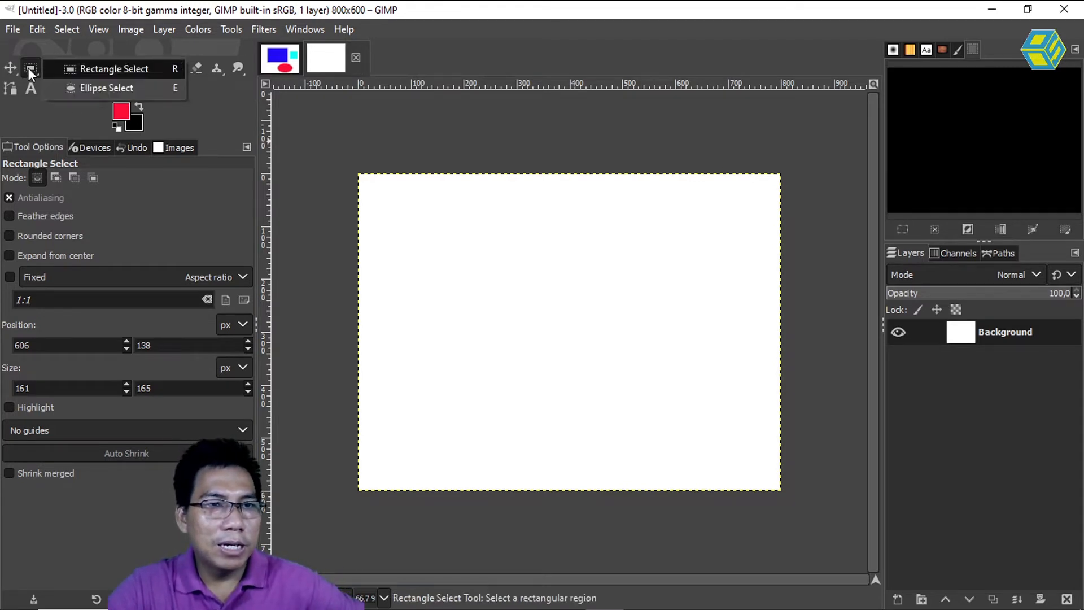
pyautogui.click(81, 68)
pyautogui.moveTo(427, 210); pyautogui.dragTo(634, 357)
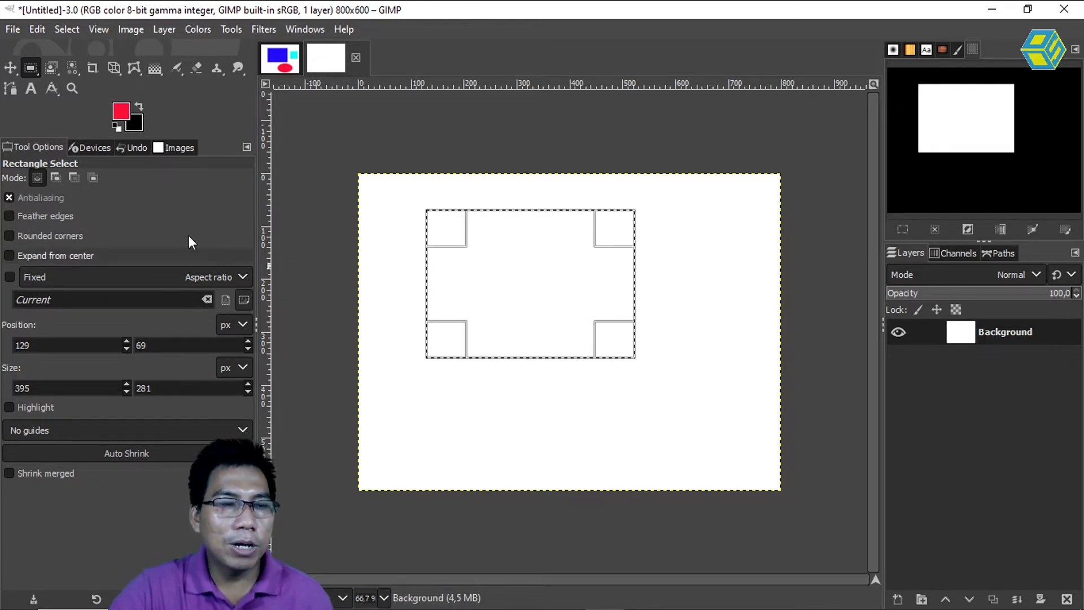
pyautogui.moveTo(689, 392); pyautogui.dragTo(536, 265)
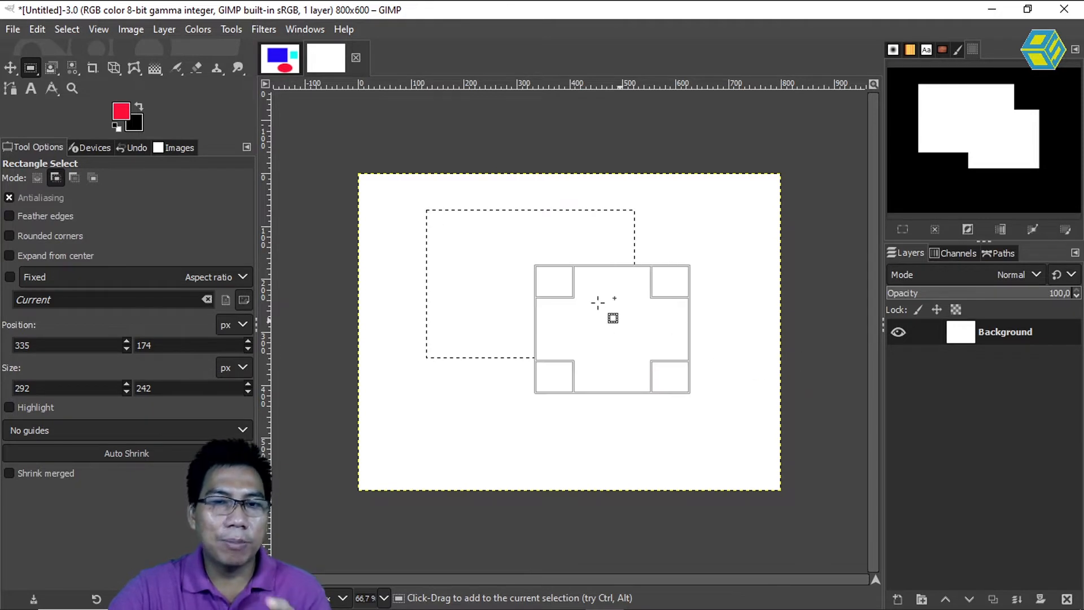
# Step: Subtract rectangles from the combined selection's upper-right and lower parts, and intersect the remainder with a rectangle of about 315 × 364 px
pyautogui.click(649, 322)
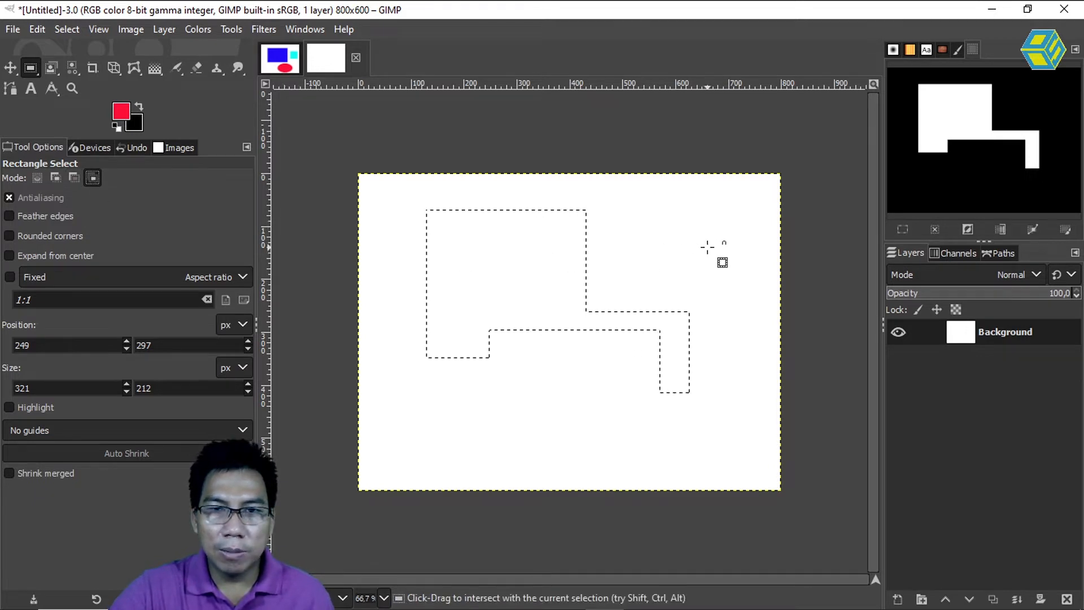
pyautogui.moveTo(722, 235); pyautogui.dragTo(554, 428)
pyautogui.click(553, 427)
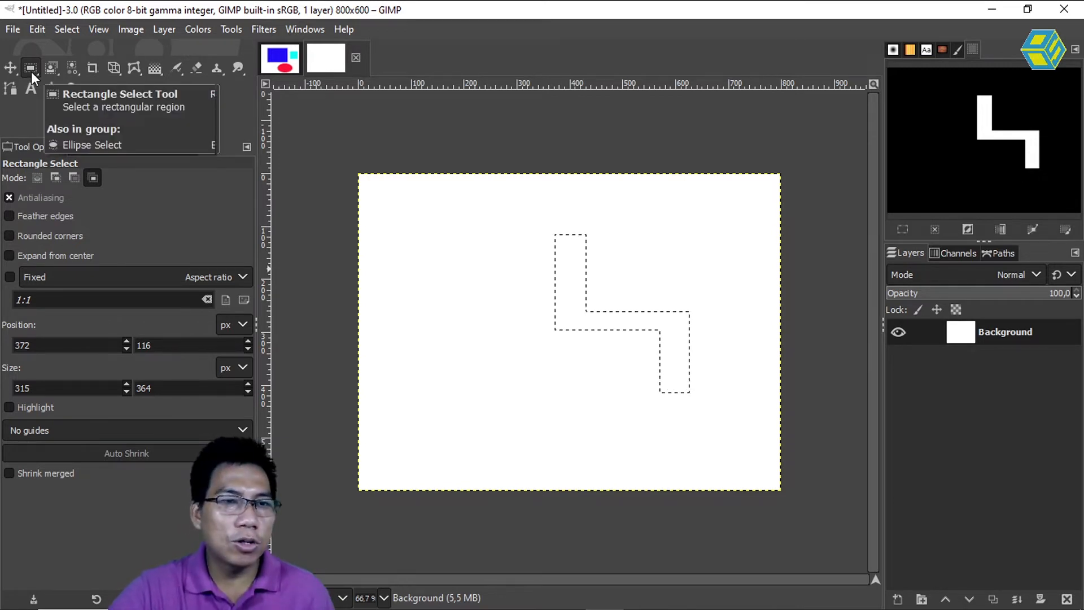
# Step: Switch to the Ellipse Select tool and clear the current selection
pyautogui.moveTo(32, 72); pyautogui.dragTo(80, 89)
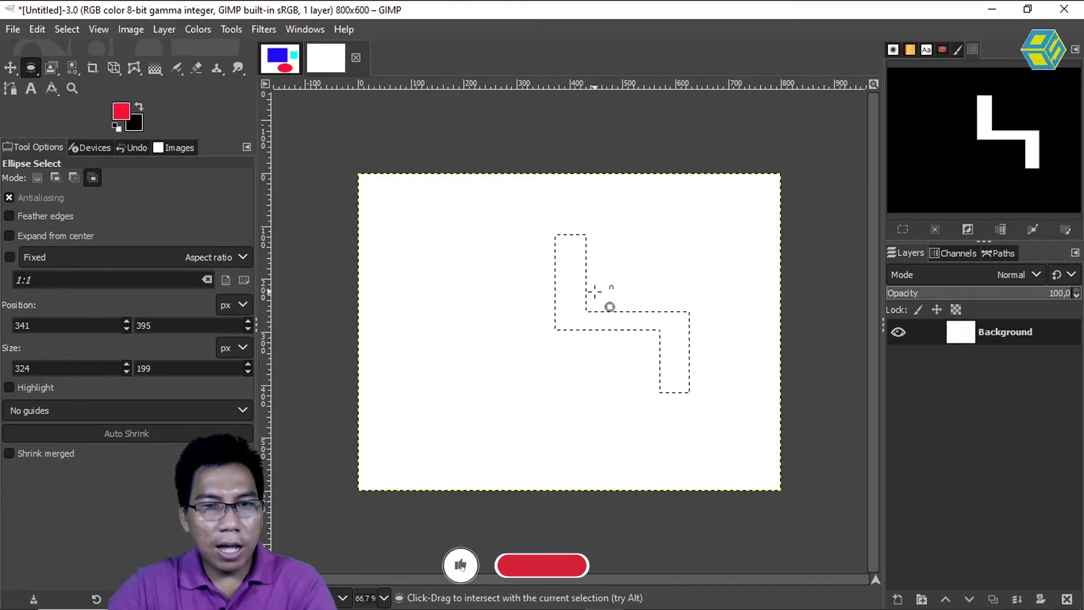
pyautogui.hotkey('ctrl', 'shift', 'a')
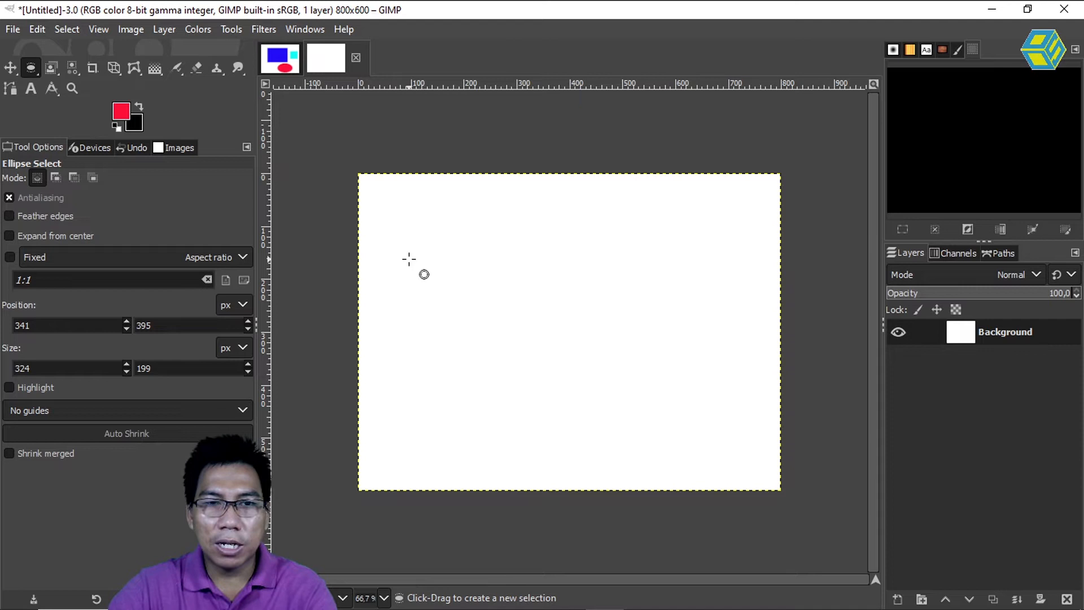
# Step: Draw a round selection of about 177 × 168 px and add an overlapping horizontal rectangle of about 404 × 77 px as a key shaft
pyautogui.press('shift')
pyautogui.moveTo(399, 253); pyautogui.dragTo(494, 342)
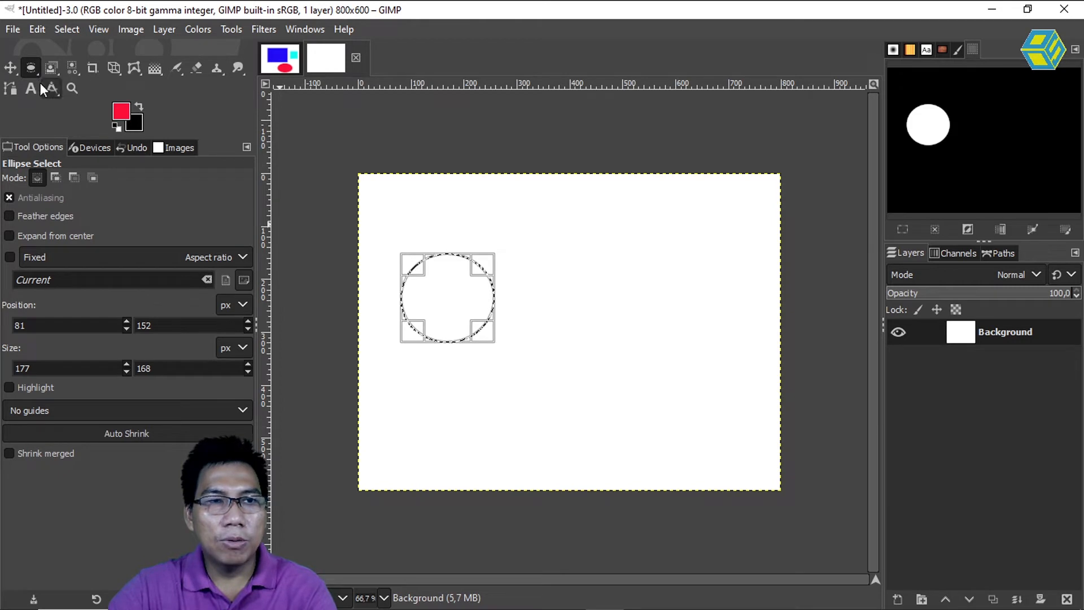
pyautogui.moveTo(35, 68); pyautogui.dragTo(77, 72)
pyautogui.press('shift')
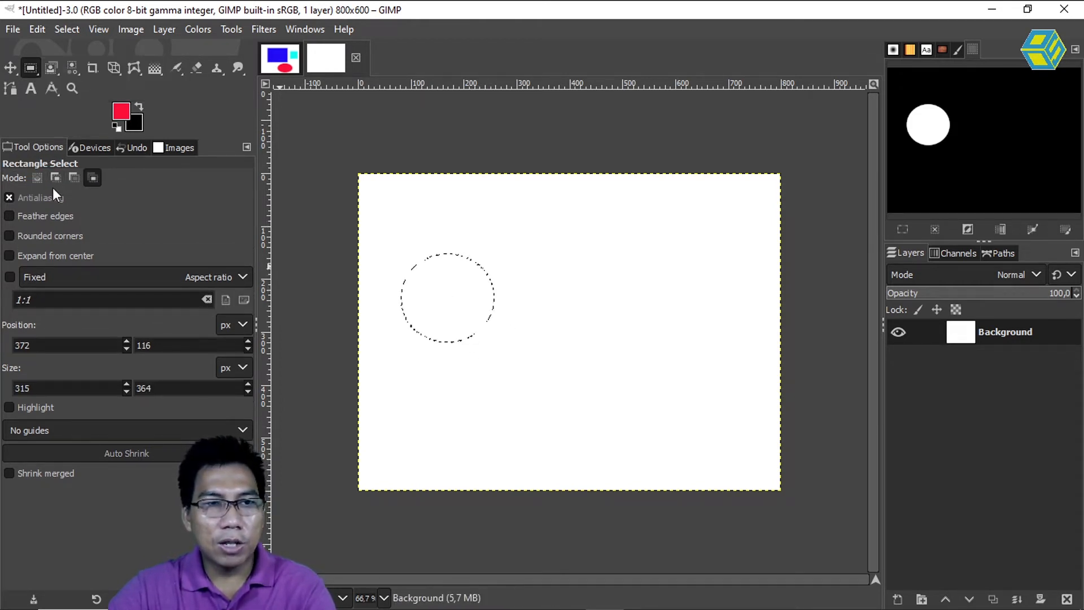
pyautogui.press('shift')
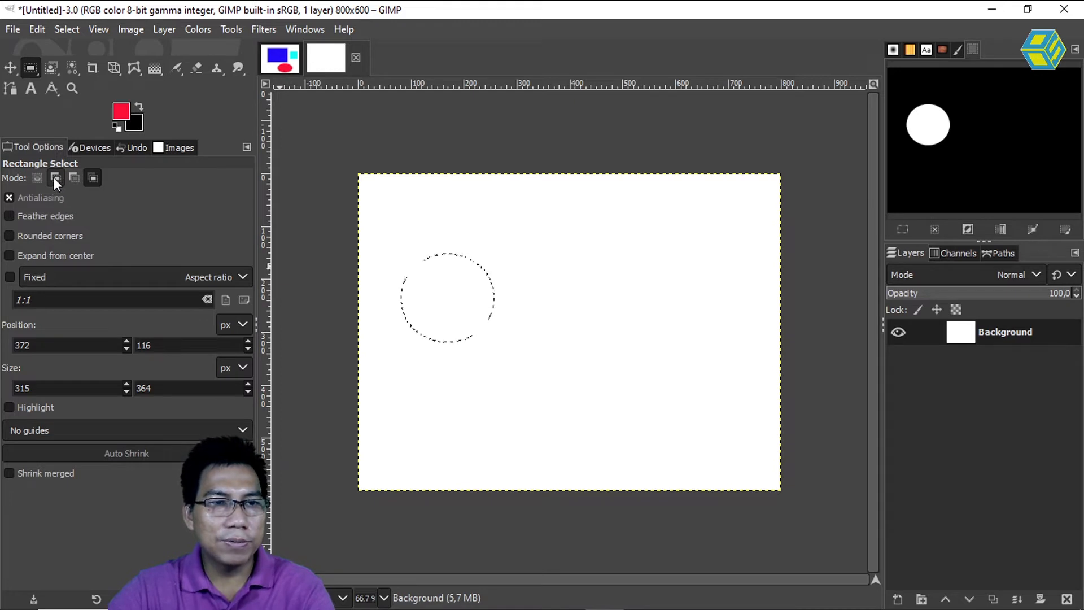
pyautogui.click(55, 177)
pyautogui.moveTo(475, 282); pyautogui.dragTo(689, 322)
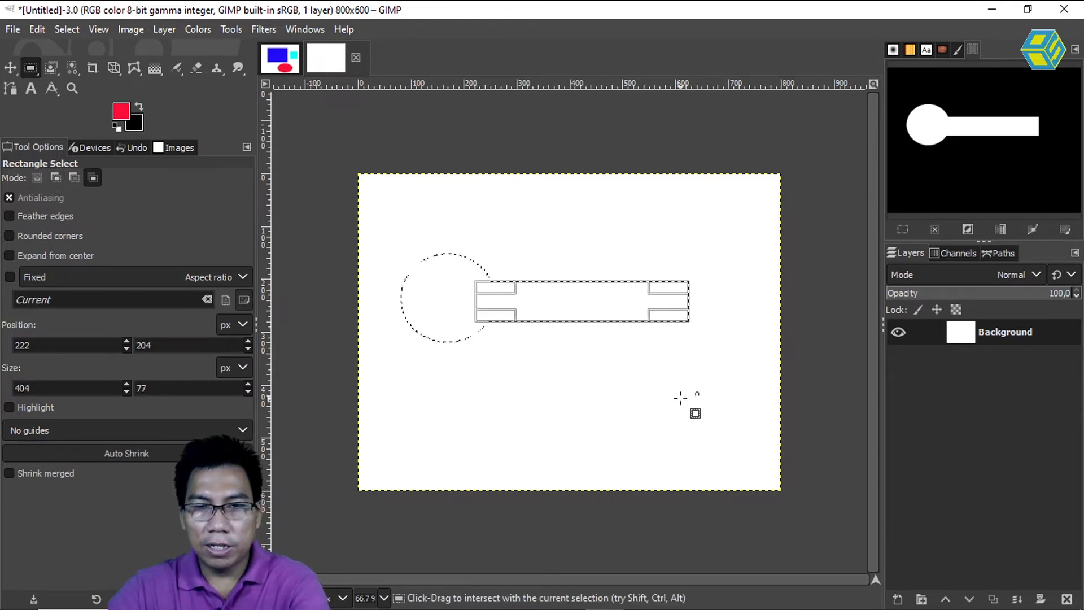
pyautogui.press('Return')
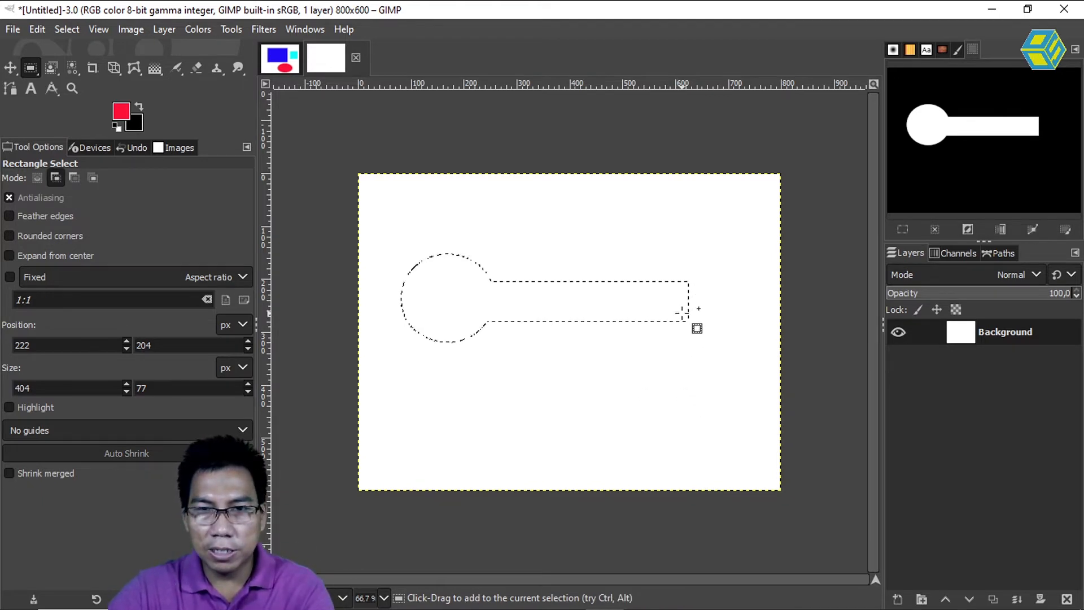
# Step: Add a rectangle of about 98 × 92 px under the shaft's right end and subtract a notch of about 35 × 84 px from it
pyautogui.keyDown('shift'); pyautogui.click(681, 311); pyautogui.keyUp('shift')
pyautogui.moveTo(682, 311); pyautogui.dragTo(629, 359)
pyautogui.hotkey('ctrl', 'shift')
pyautogui.click(655, 338)
pyautogui.hotkey('ctrl', 'shift')
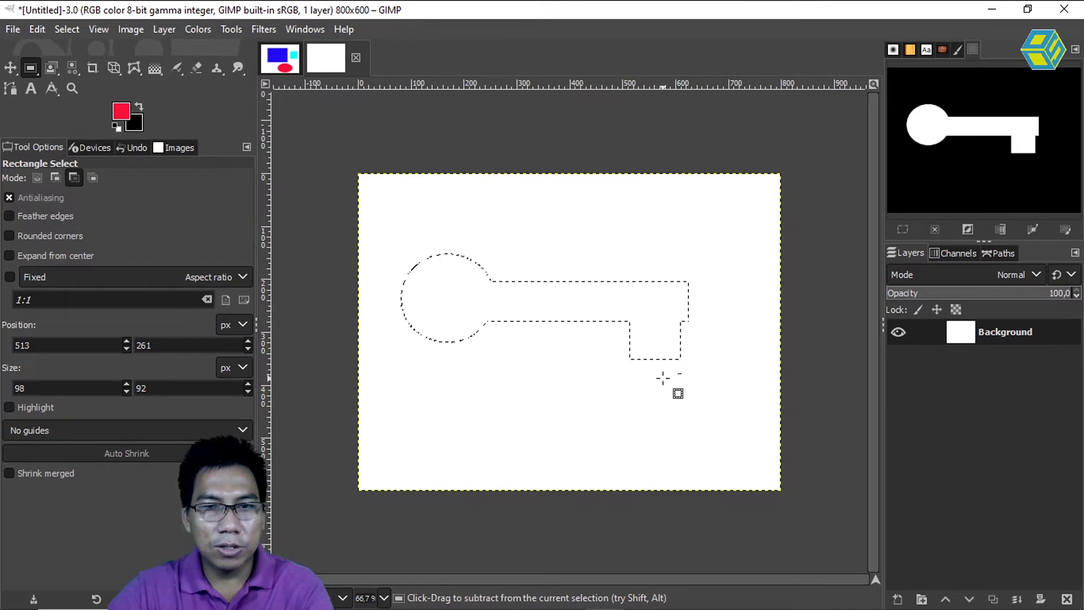
pyautogui.moveTo(665, 377); pyautogui.dragTo(646, 332)
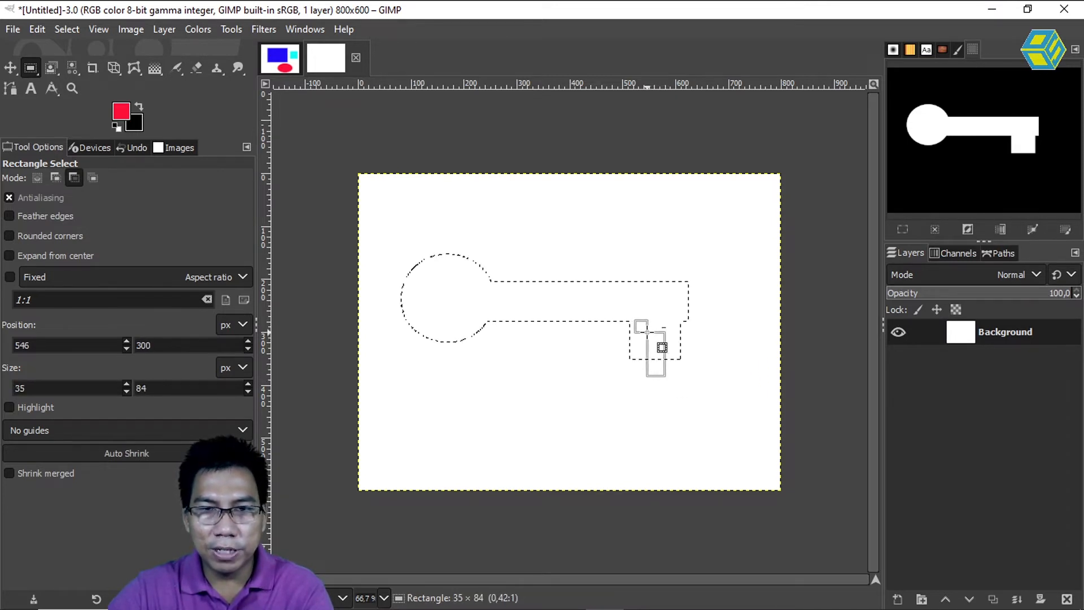
pyautogui.click(704, 376)
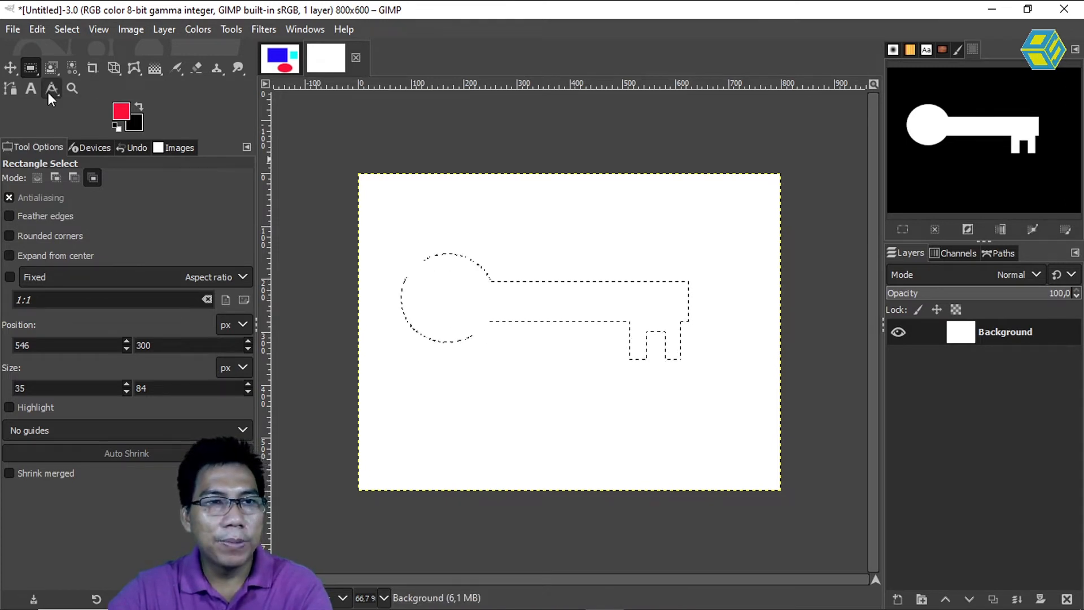
# Step: Subtract an ellipse of about 101 × 110 px from the middle of the key selection's round head with Ellipse Select
pyautogui.moveTo(27, 68)
pyautogui.click(82, 88)
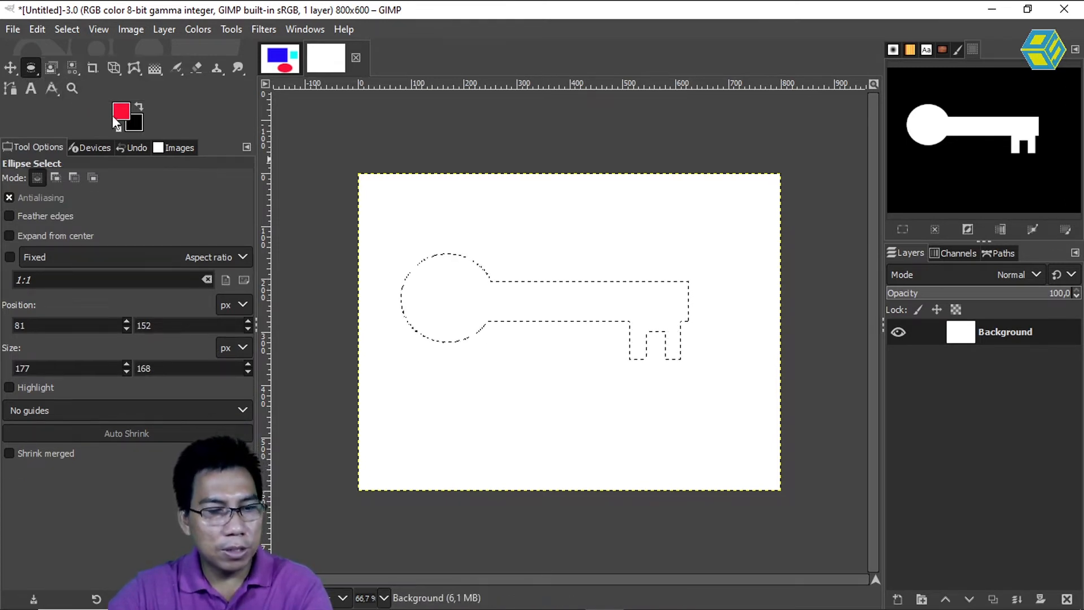
pyautogui.press('ctrl')
pyautogui.moveTo(424, 269); pyautogui.dragTo(476, 327)
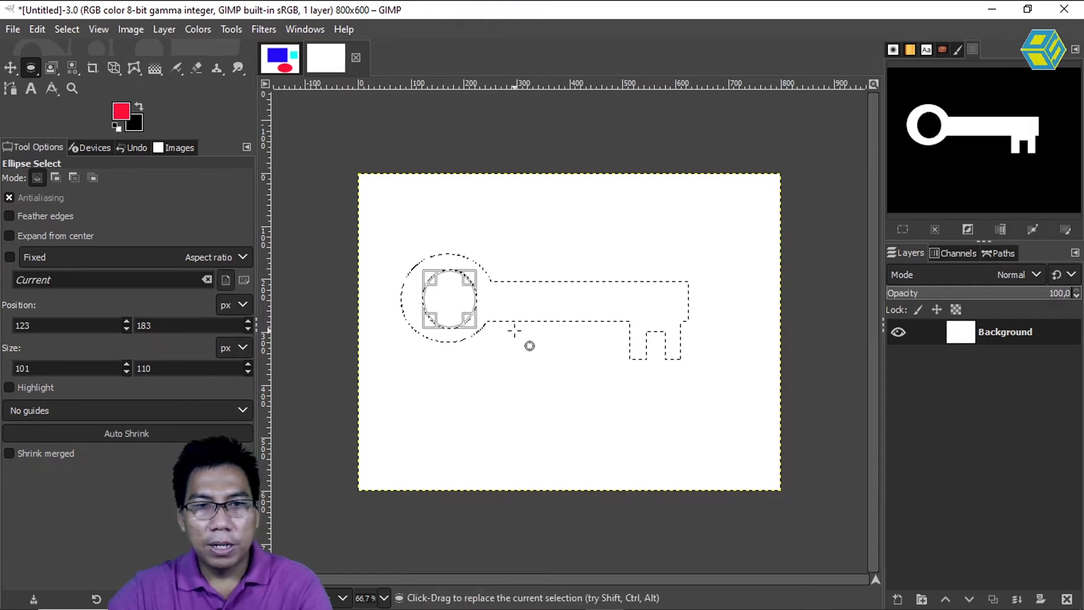
pyautogui.press('Return')
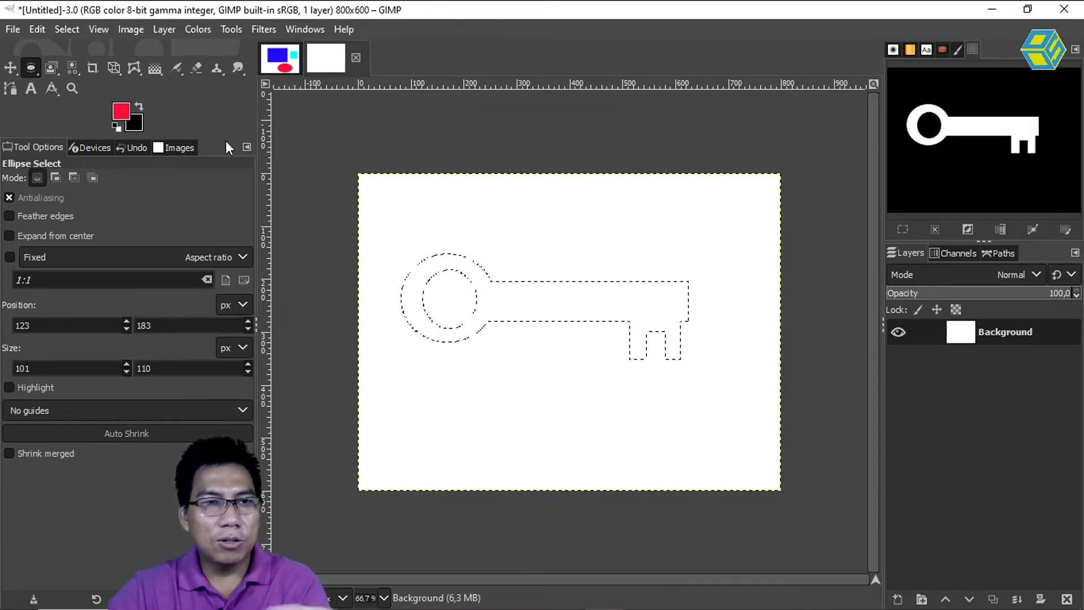
# Step: Set the foreground color to bright blue and fill the key-shaped selection with it
pyautogui.click(121, 111)
pyautogui.moveTo(82, 89); pyautogui.dragTo(150, 121)
pyautogui.moveTo(46, 62); pyautogui.dragTo(129, 65)
pyautogui.click(218, 278)
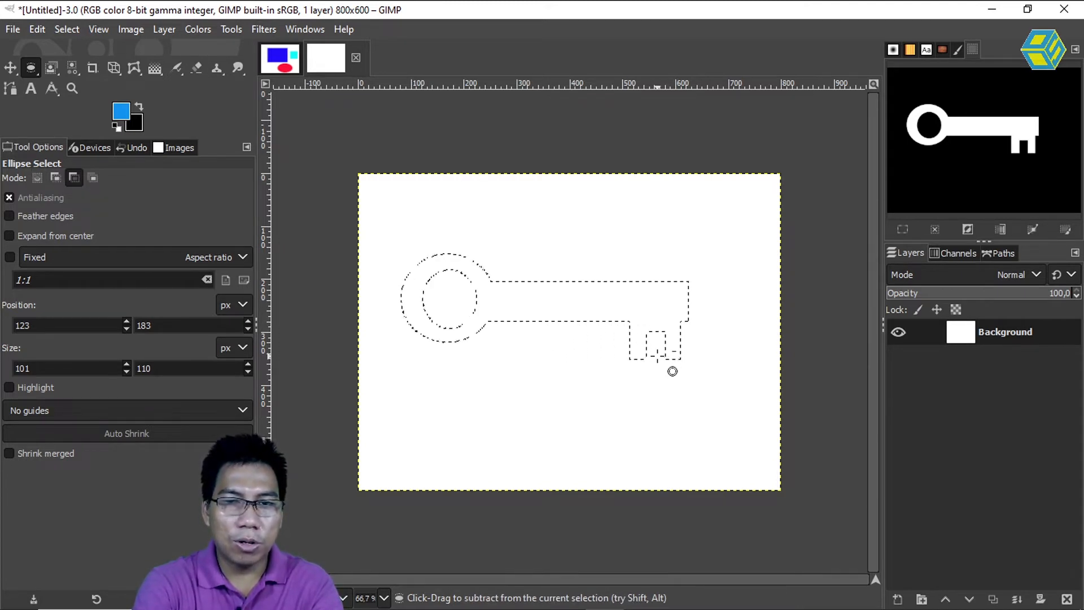
pyautogui.hotkey('ctrl', ',')
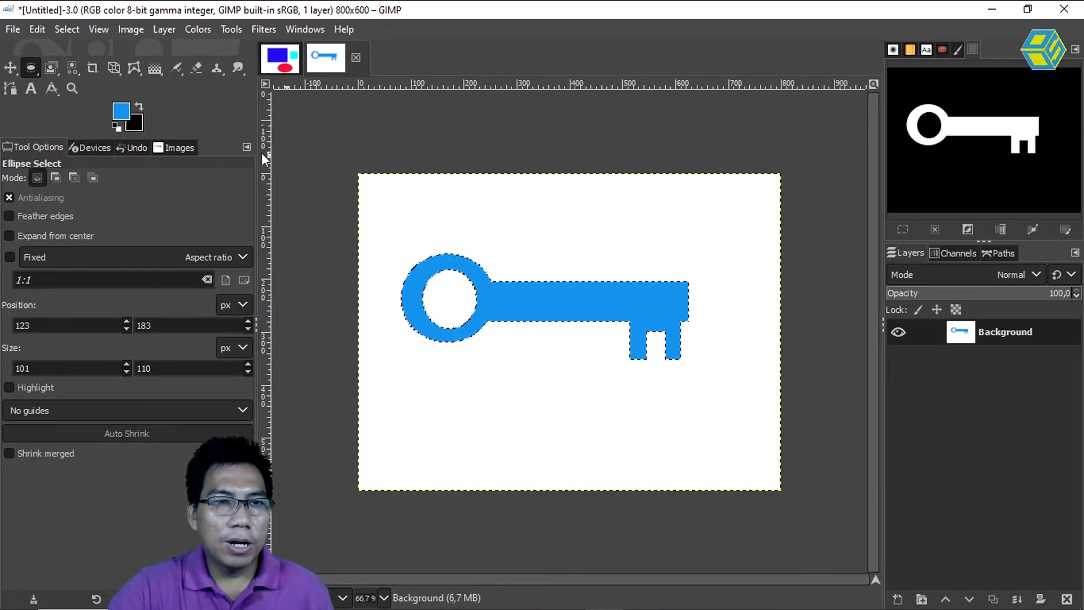
# Step: Clear the key selection using the Rectangle Select tool and set its mode to replace the current selection
pyautogui.rightClick(32, 70)
pyautogui.click(85, 70)
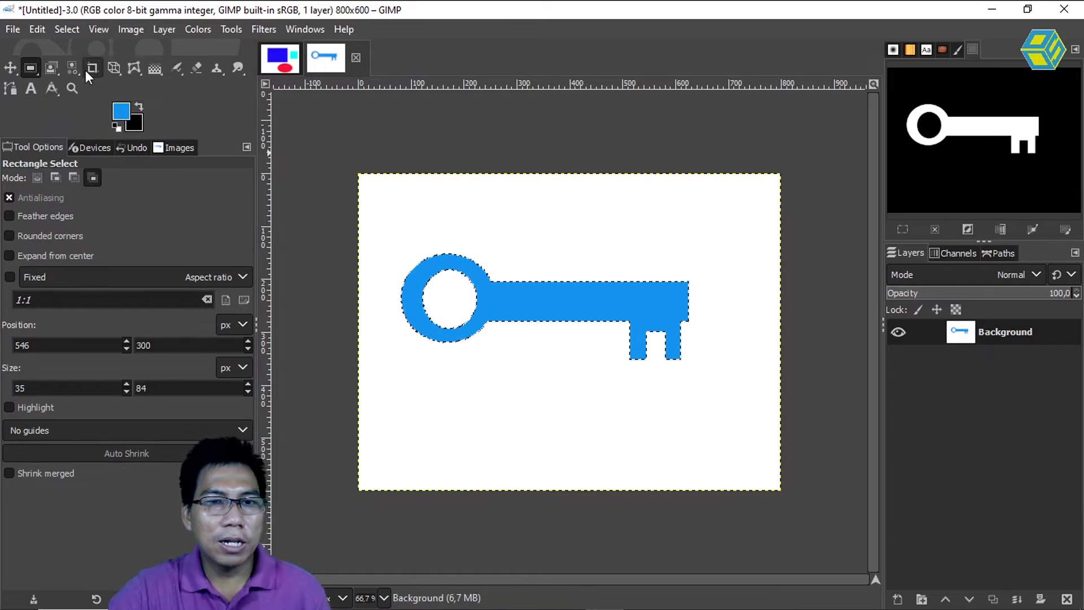
pyautogui.hotkey('ctrl', 'shift')
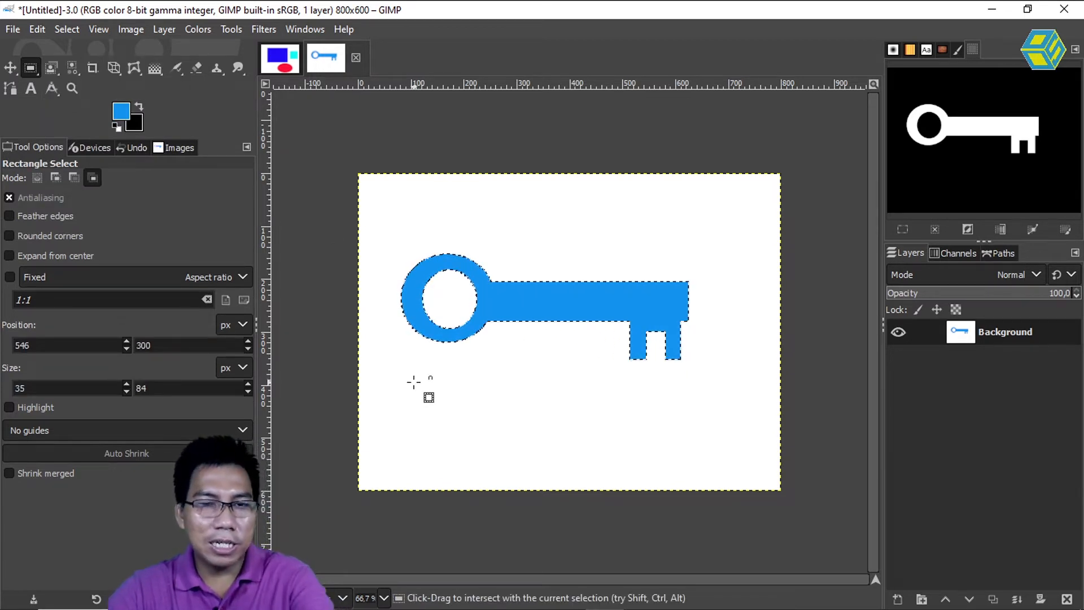
pyautogui.keyDown('ctrl'); pyautogui.keyDown('shift'); pyautogui.click(413, 383); pyautogui.keyUp('shift'); pyautogui.keyUp('ctrl')
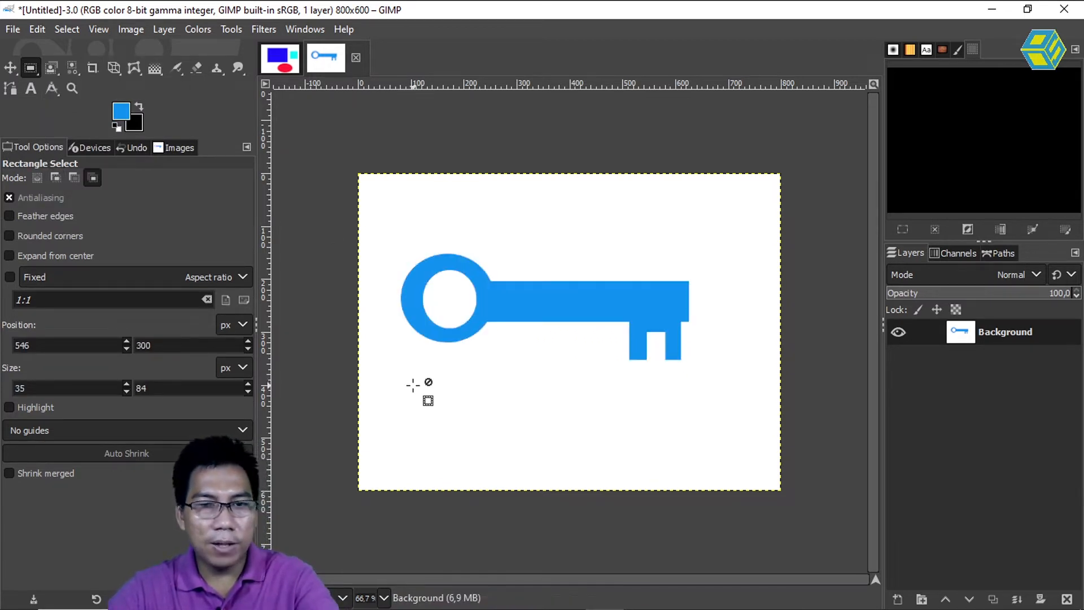
pyautogui.click(481, 398)
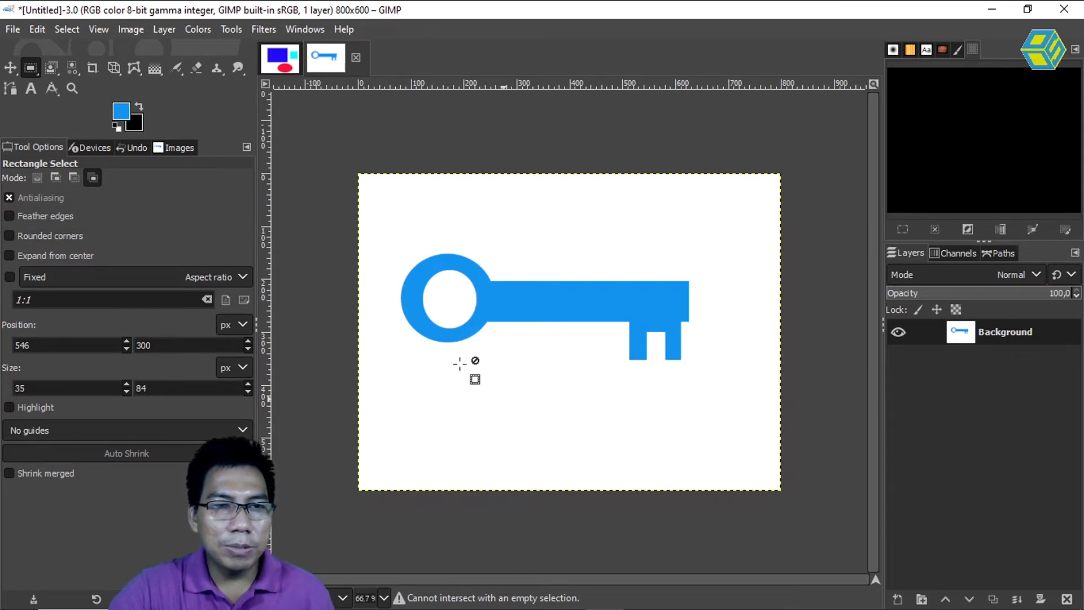
pyautogui.click(37, 178)
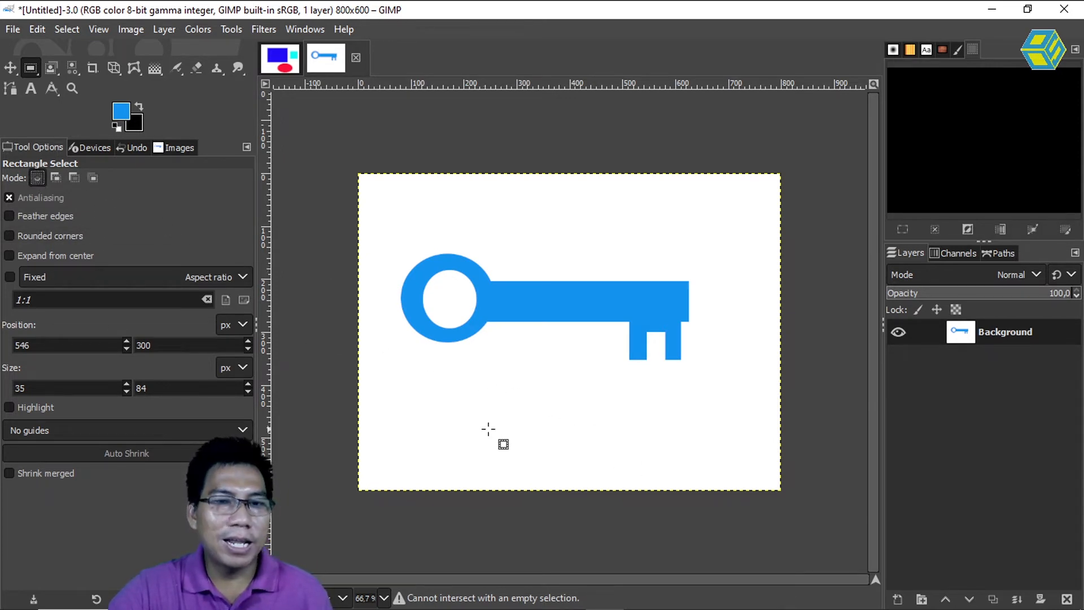
# Step: Draw a rectangular selection below the key, resize it to about 259 × 190 px and set its position to 0, 0
pyautogui.moveTo(446, 372); pyautogui.dragTo(587, 458)
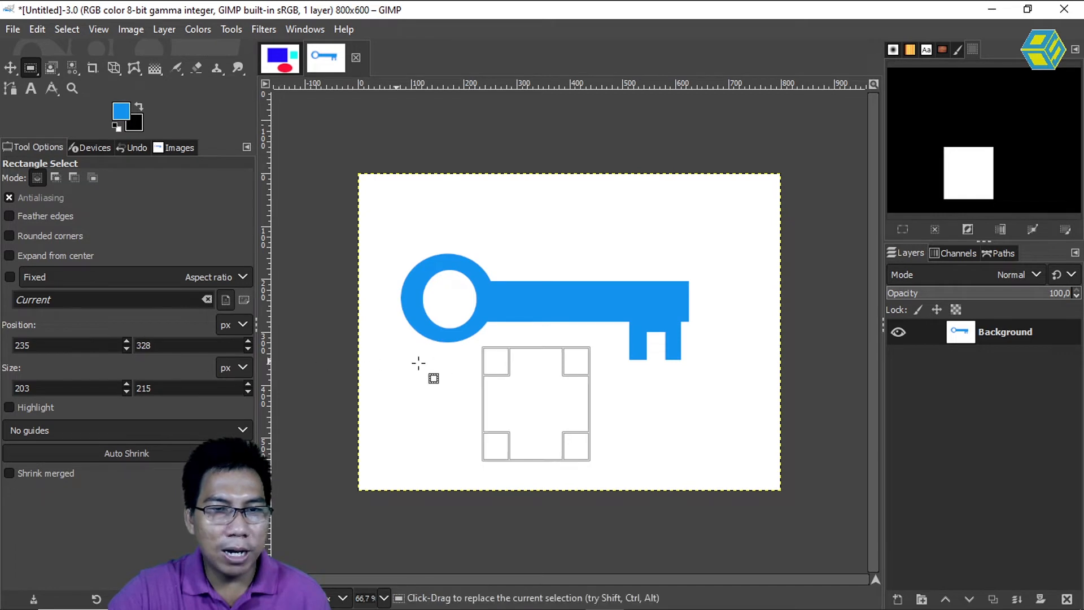
pyautogui.moveTo(453, 389)
pyautogui.mouseDown()
pyautogui.moveTo(387, 367)
pyautogui.moveTo(459, 381)
pyautogui.mouseUp()
pyautogui.doubleClick(57, 345)
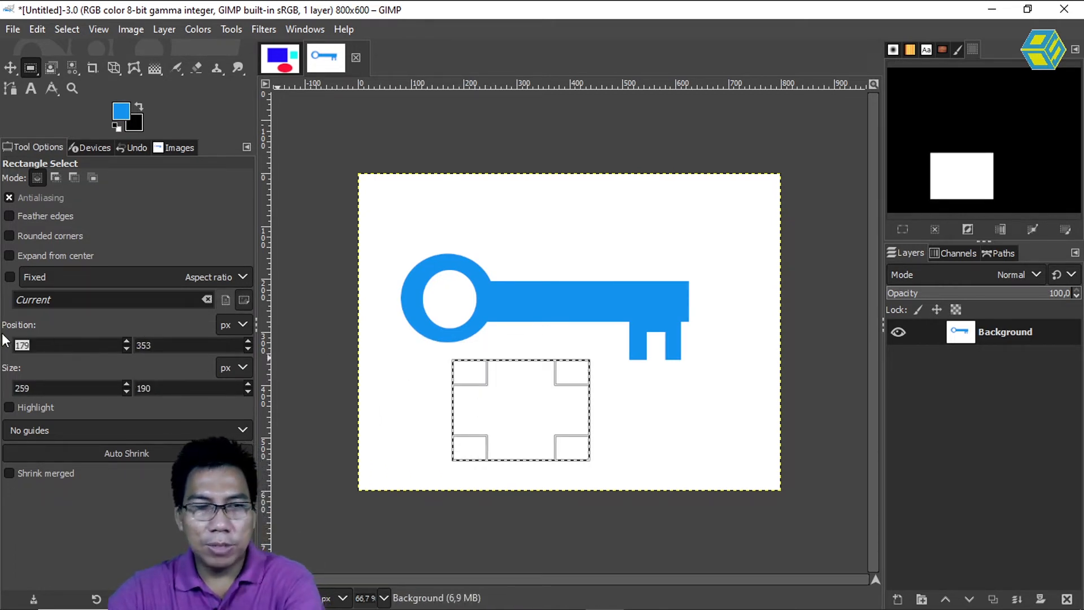
pyautogui.write('0')
pyautogui.press('Tab')
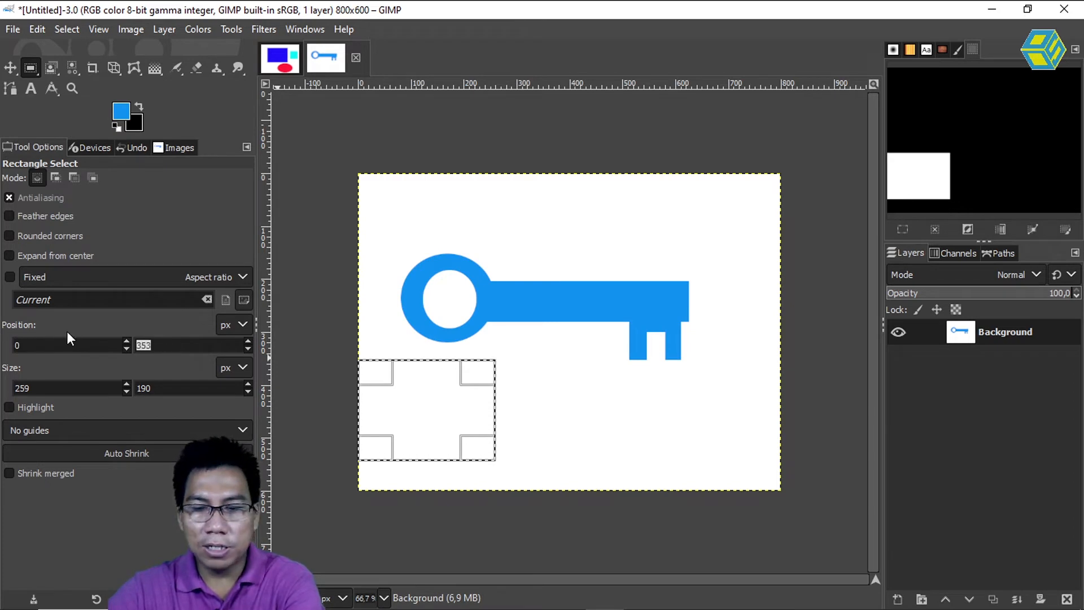
pyautogui.write('0')
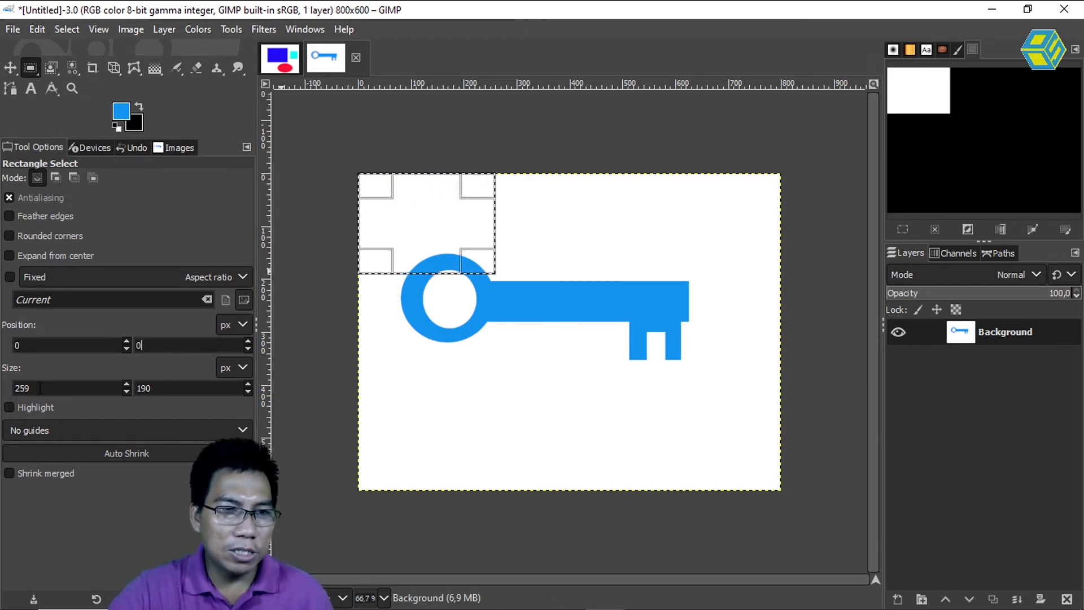
# Step: Set the rectangular selection's size to 100 × 100 px
pyautogui.doubleClick(40, 388)
pyautogui.write('100')
pyautogui.doubleClick(184, 387)
pyautogui.write('100')
pyautogui.press('Return')
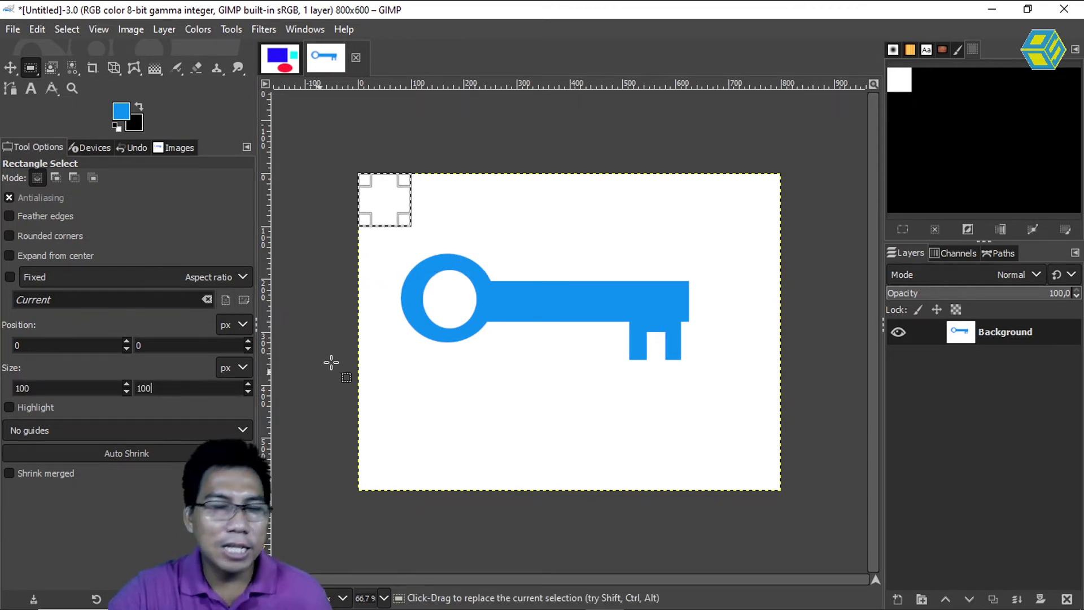
# Step: Move the square selection below the key to about 147, 412 and fill it with the red foreground color f01341
pyautogui.moveTo(380, 195); pyautogui.dragTo(457, 413)
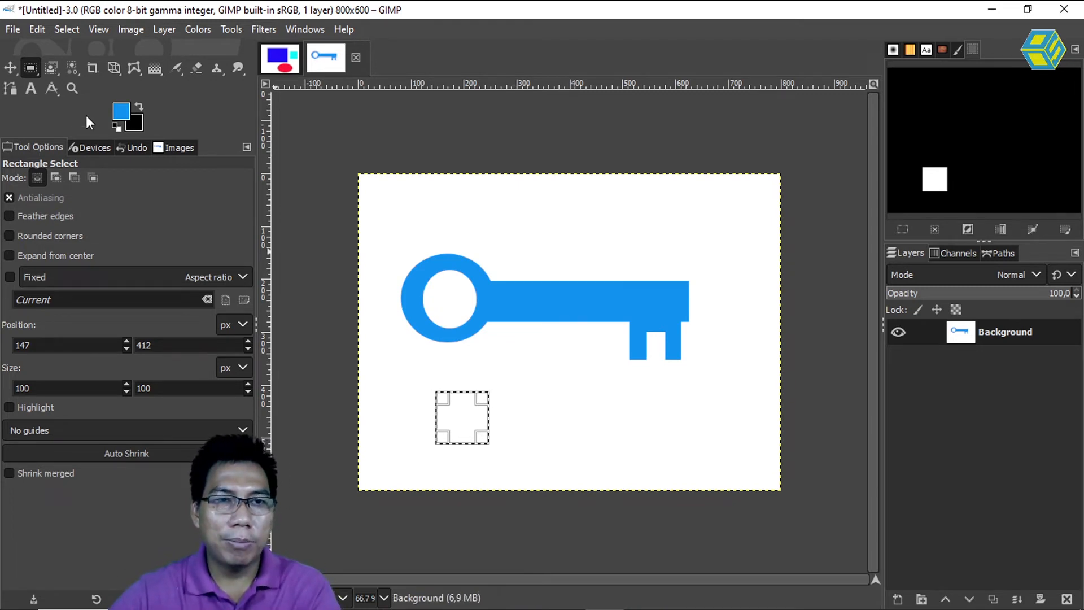
pyautogui.click(118, 110)
pyautogui.click(144, 59)
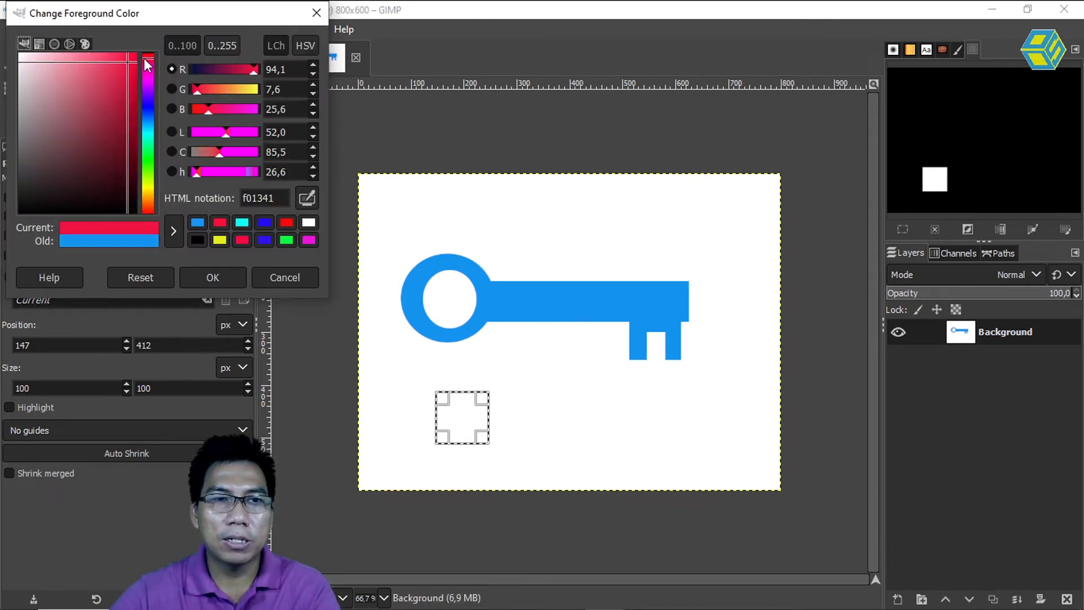
pyautogui.click(213, 273)
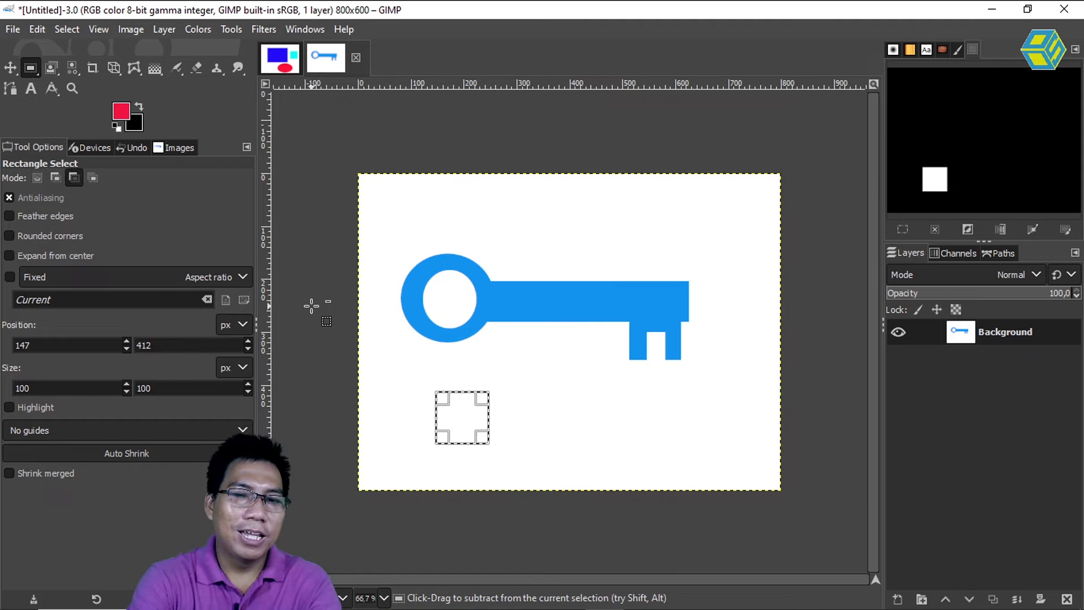
pyautogui.hotkey('ctrl', ',')
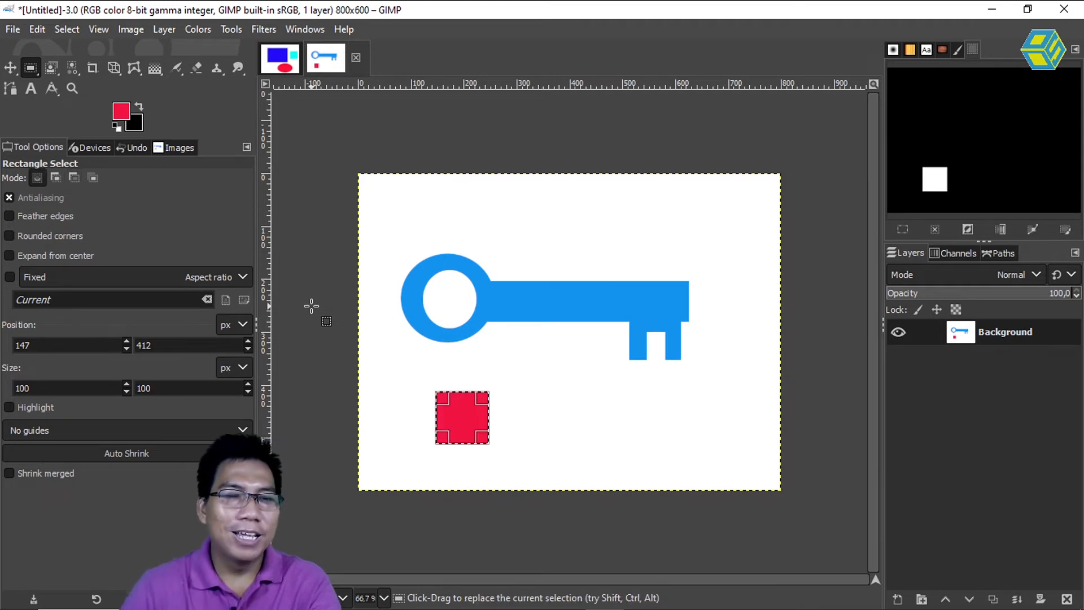
# Step: Move the square selection beside the red square to about 318, 412 and try feathered edges with radii of 28.4, 3.8 and 30.1
pyautogui.moveTo(463, 412); pyautogui.dragTo(553, 415)
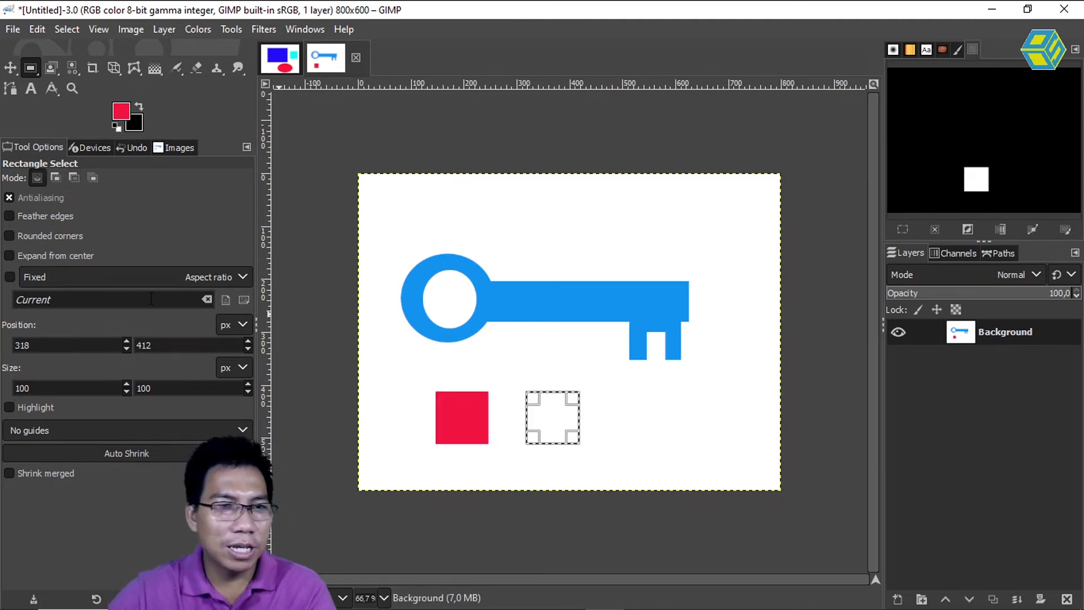
pyautogui.click(9, 214)
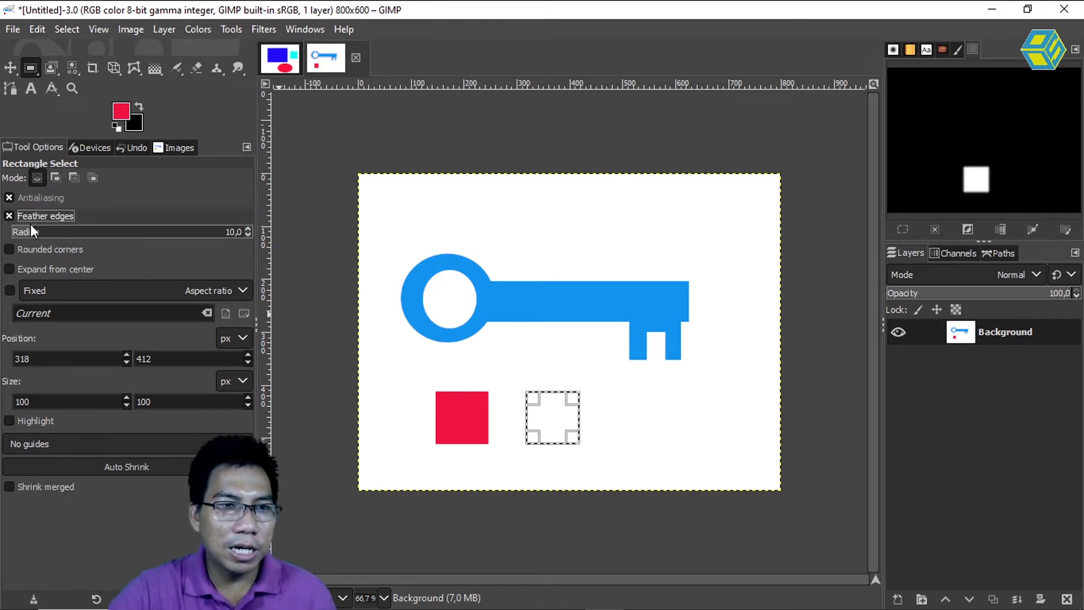
pyautogui.click(77, 232)
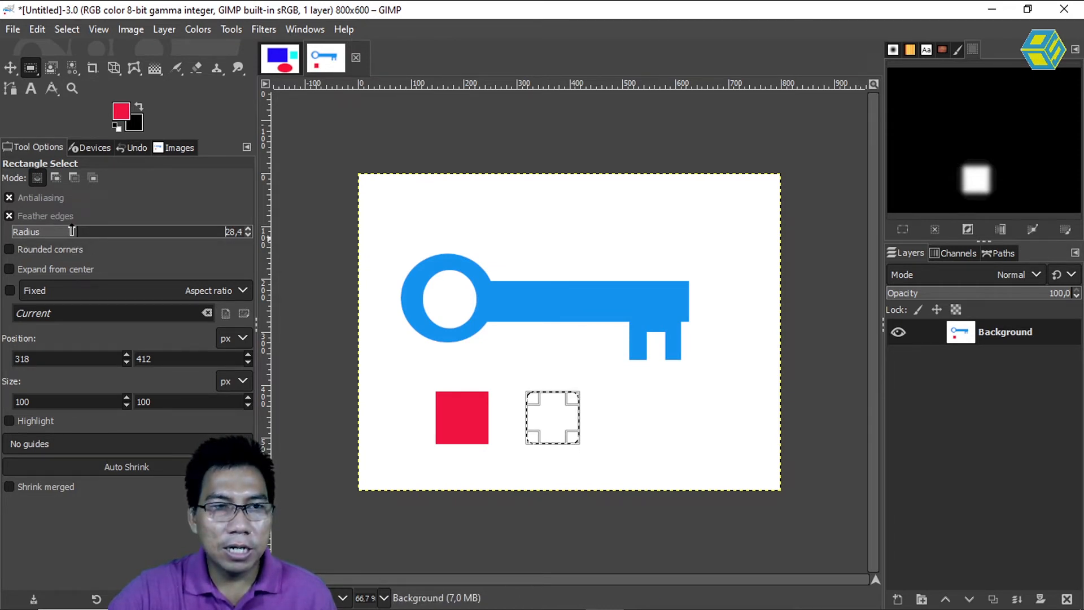
pyautogui.click(23, 231)
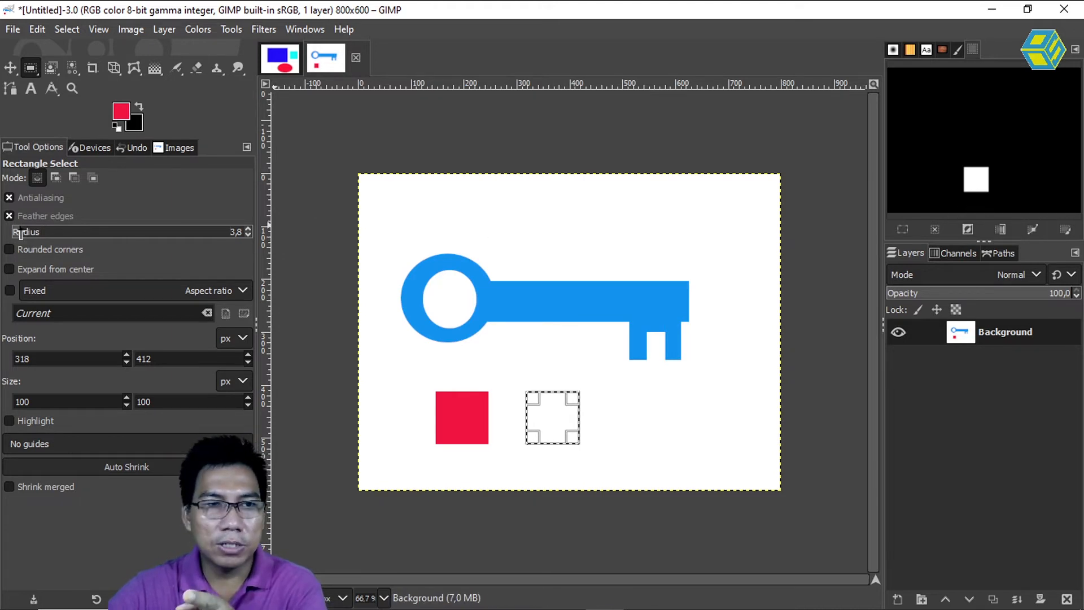
pyautogui.click(81, 225)
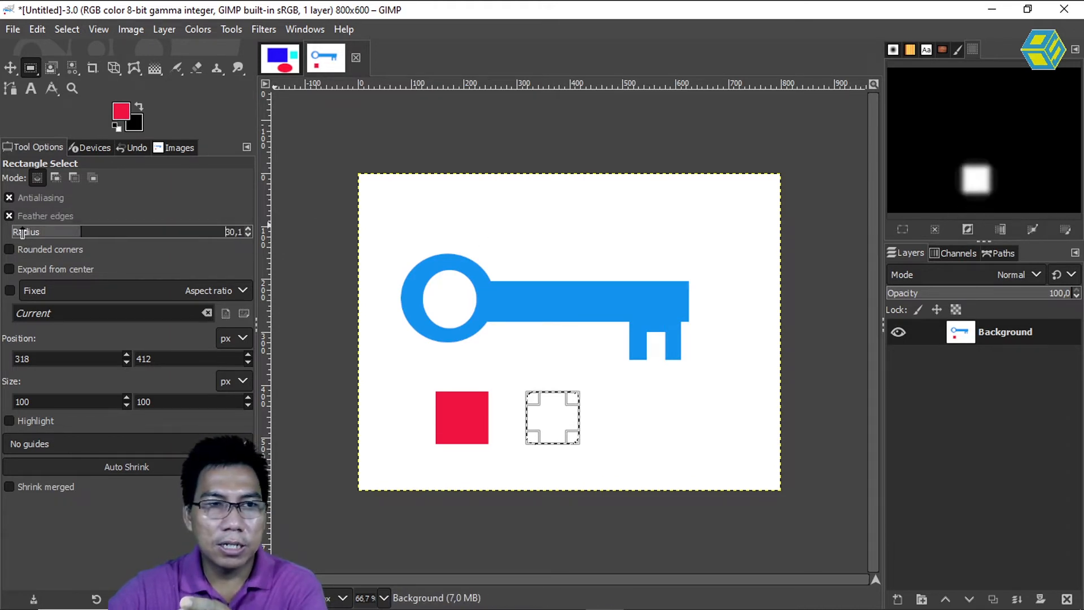
pyautogui.click(78, 219)
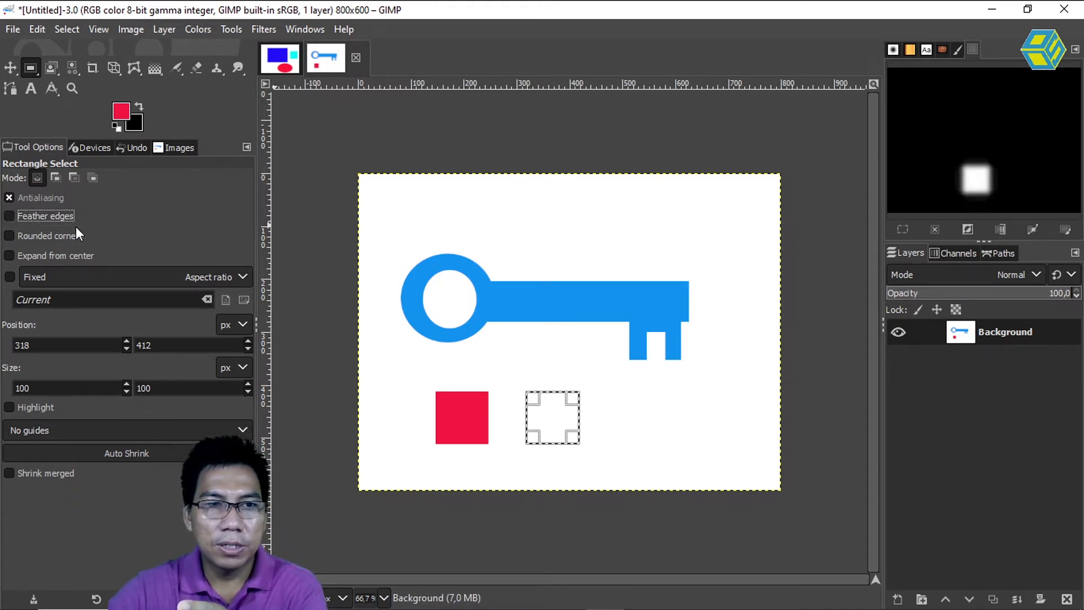
# Step: Fill the square selection with red using feathered edges at a radius of about 61.3, and turn feathering off
pyautogui.click(19, 215)
pyautogui.click(155, 231)
pyautogui.scroll(-1, 133, 232)
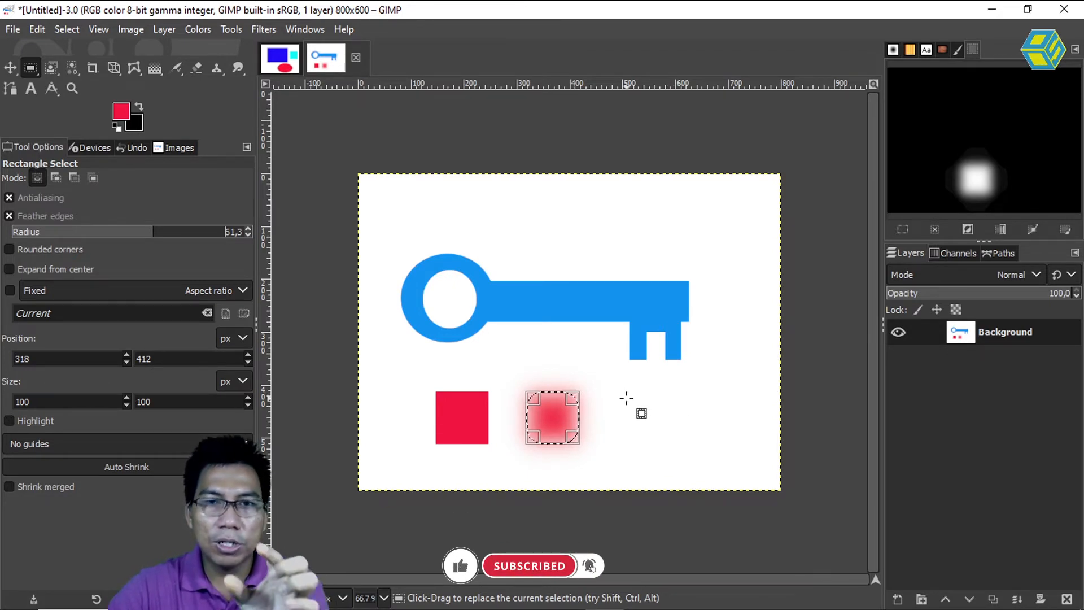
pyautogui.click(9, 215)
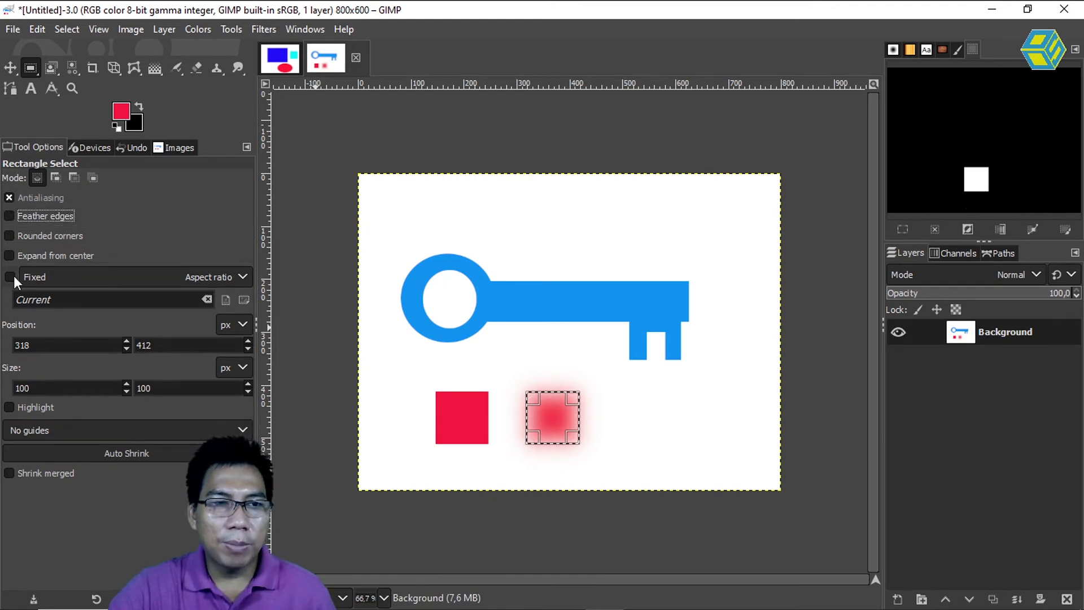
# Step: Place a selection of about 105 × 99 px at 512, 409 and fill it red with rounded corners at a radius of about 29.8
pyautogui.click(9, 235)
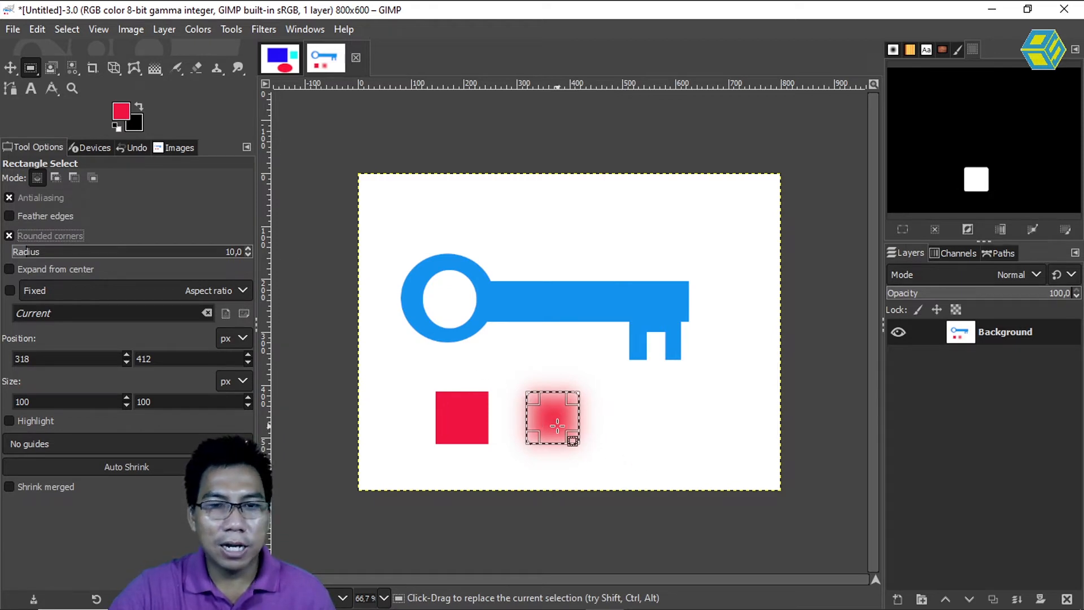
pyautogui.moveTo(536, 400); pyautogui.dragTo(656, 411)
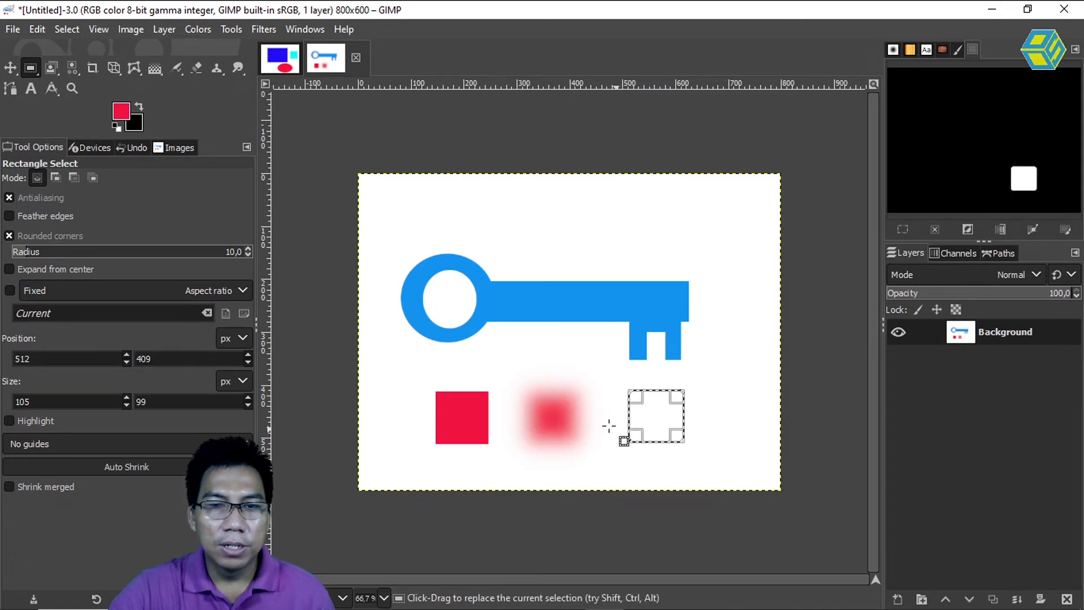
pyautogui.moveTo(29, 251); pyautogui.dragTo(32, 252)
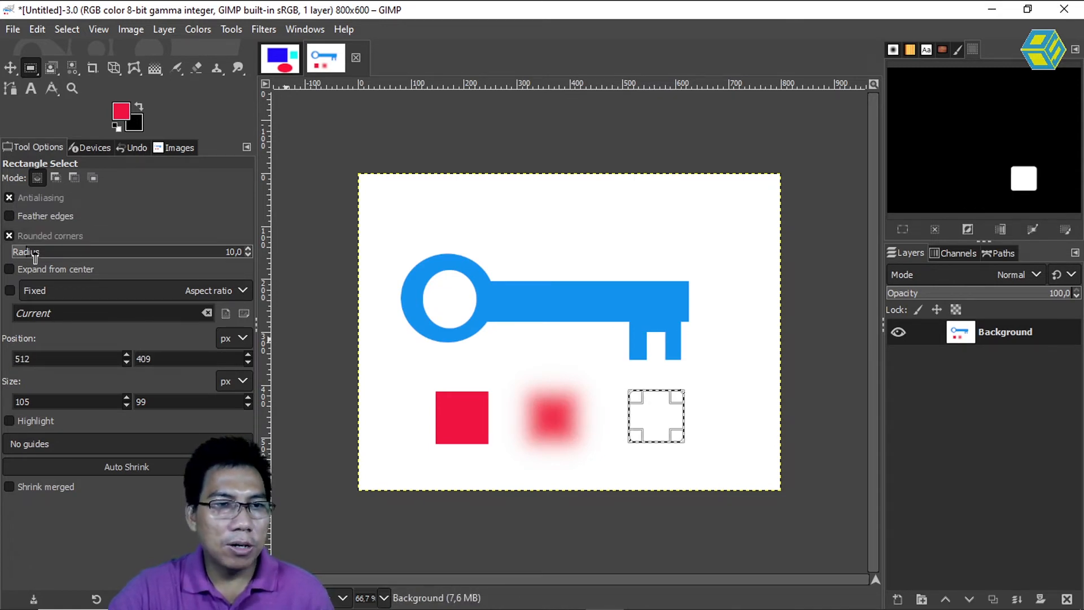
pyautogui.moveTo(112, 253)
pyautogui.mouseDown()
pyautogui.moveTo(129, 252)
pyautogui.moveTo(90, 251)
pyautogui.mouseUp()
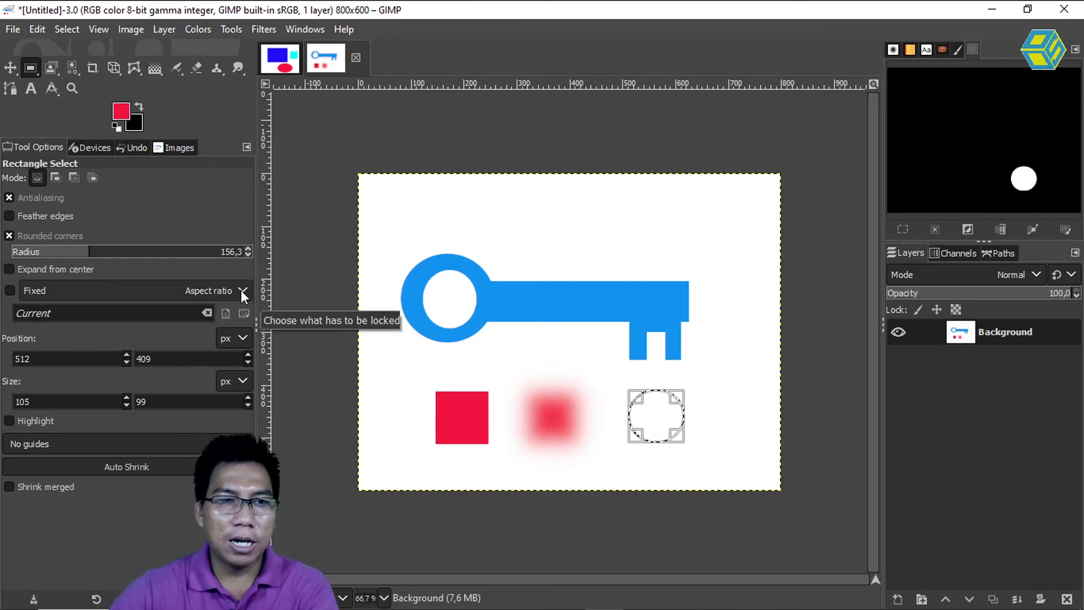
pyautogui.click(89, 252)
pyautogui.moveTo(89, 252); pyautogui.dragTo(41, 251)
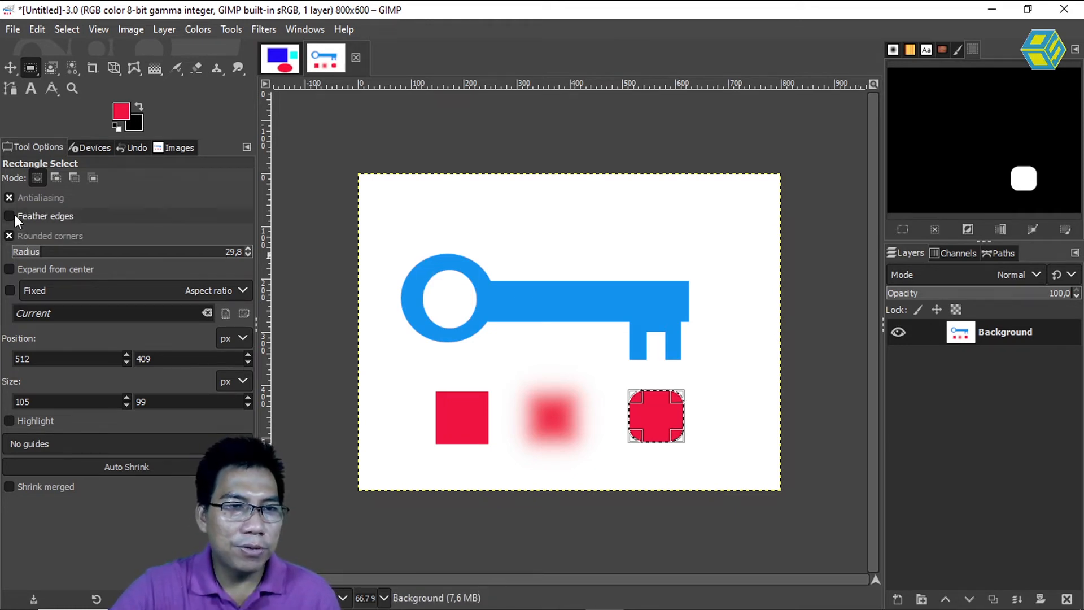
# Step: Compare the Ellipse Select options with those of Rectangle Select, looking for the rounded corners setting
pyautogui.click(32, 68)
pyautogui.click(83, 87)
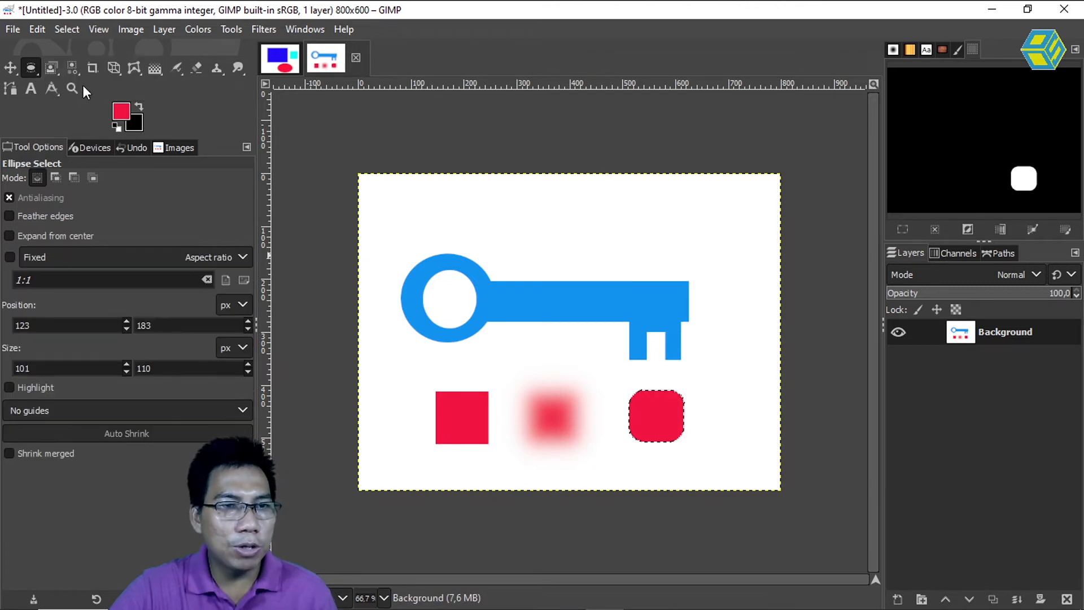
pyautogui.click(31, 66)
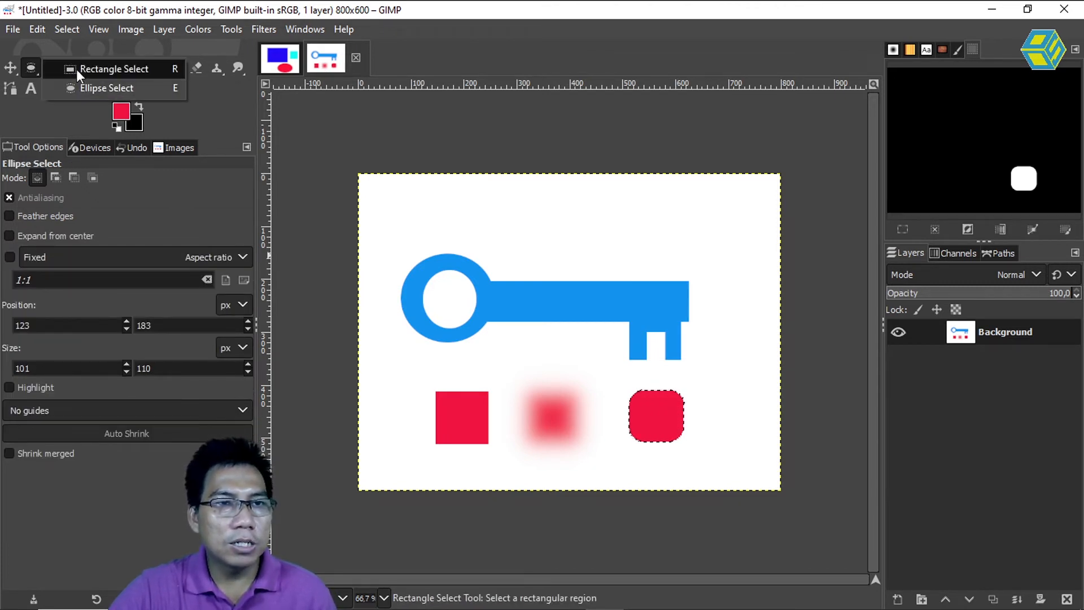
pyautogui.click(76, 69)
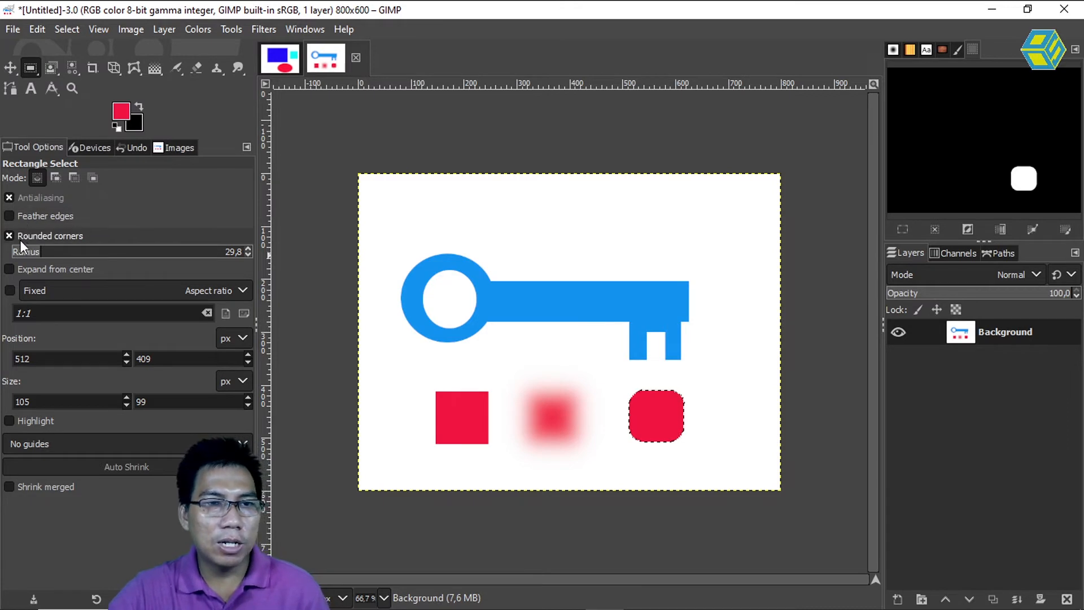
# Step: Activate the Free Select tool, keep its feather edges option off and clear the selection around the rounded red square
pyautogui.click(52, 68)
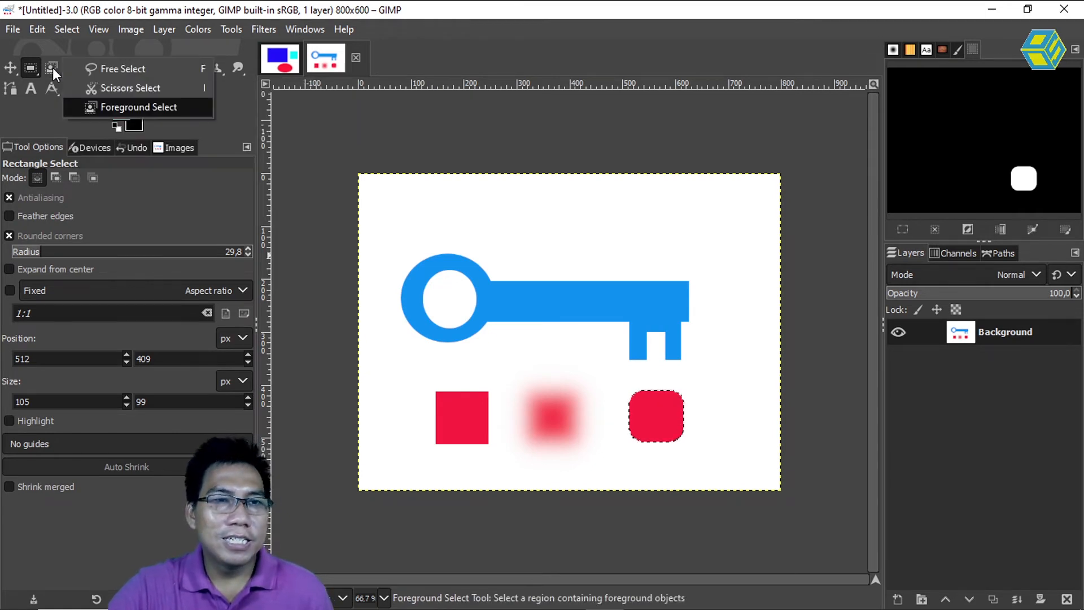
pyautogui.click(117, 70)
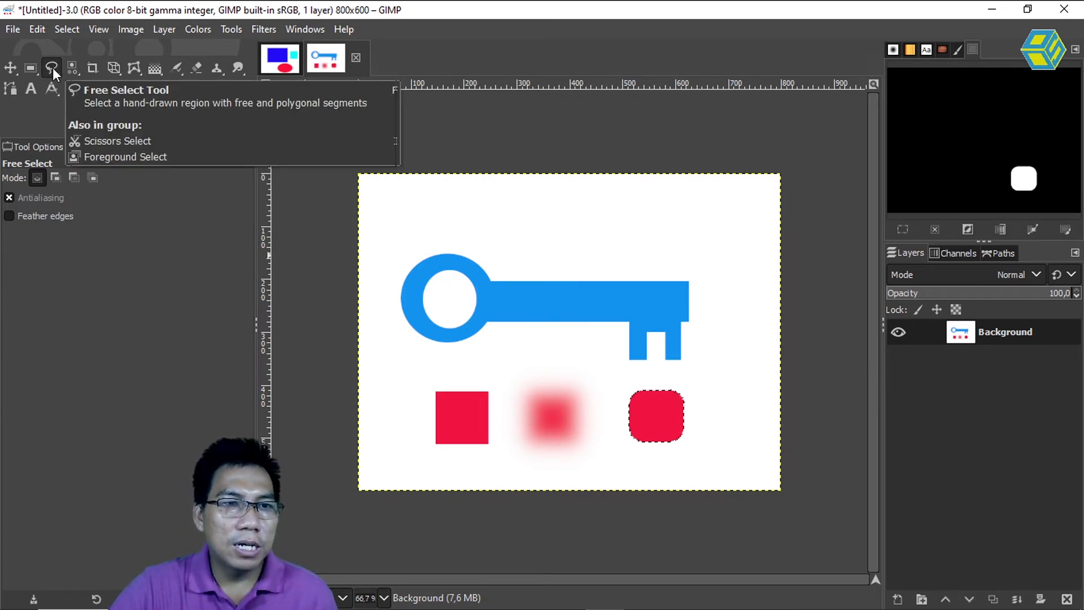
pyautogui.moveTo(28, 72)
pyautogui.mouseDown()
pyautogui.moveTo(66, 93)
pyautogui.moveTo(54, 66)
pyautogui.moveTo(103, 67)
pyautogui.mouseUp()
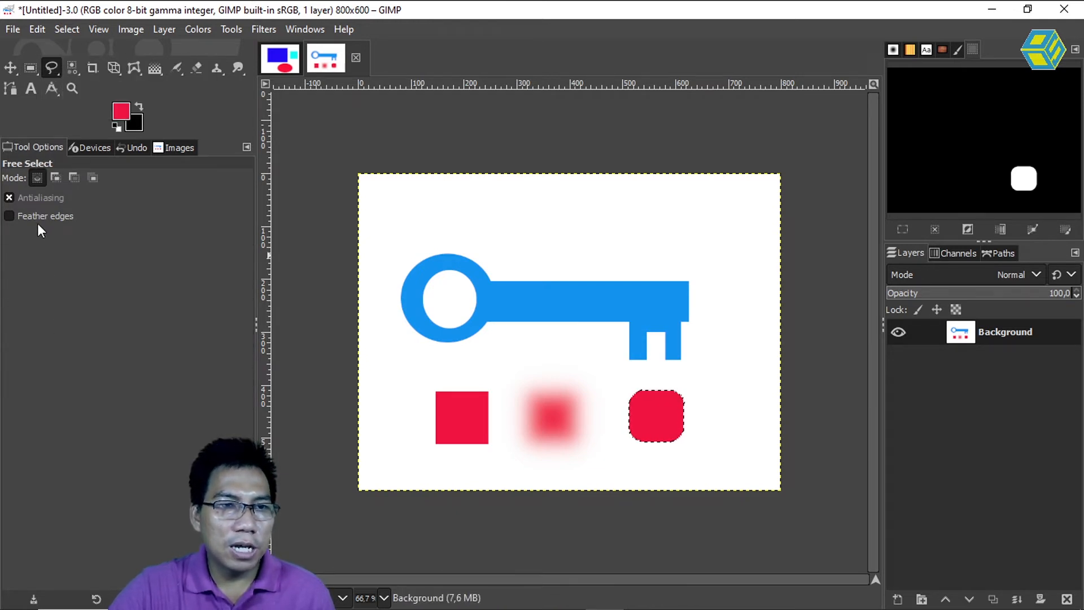
pyautogui.click(12, 218)
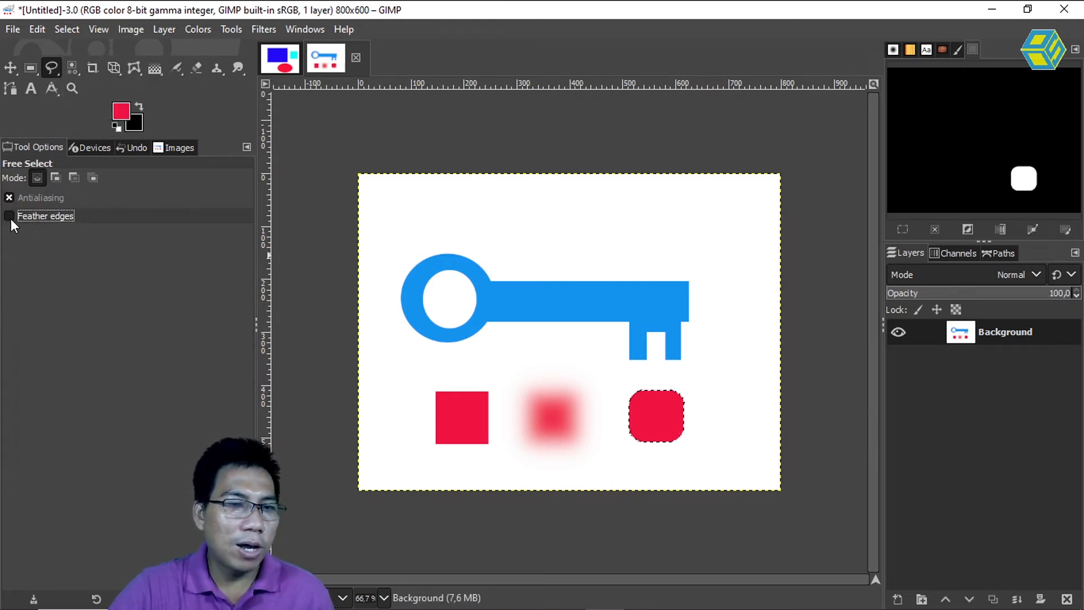
pyautogui.click(11, 218)
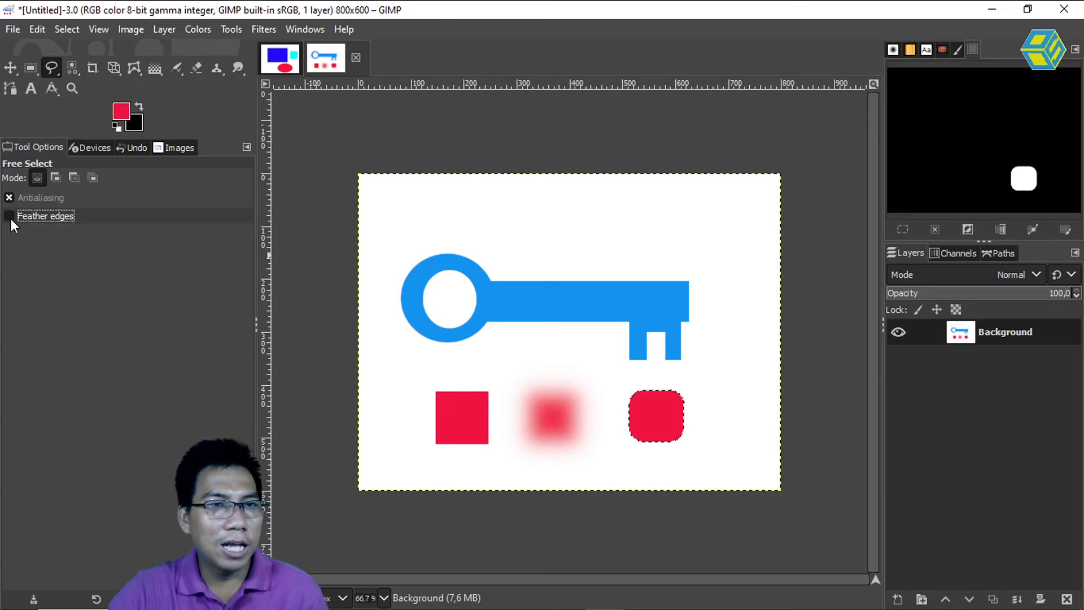
pyautogui.click(11, 218)
pyautogui.click(9, 216)
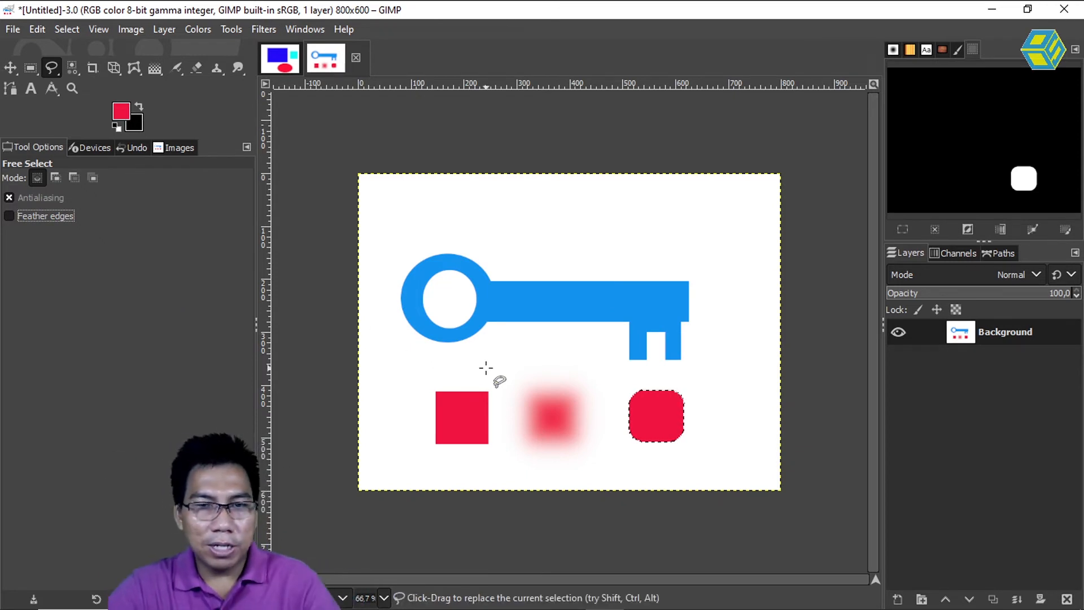
pyautogui.hotkey('ctrl', 'shift', 'a')
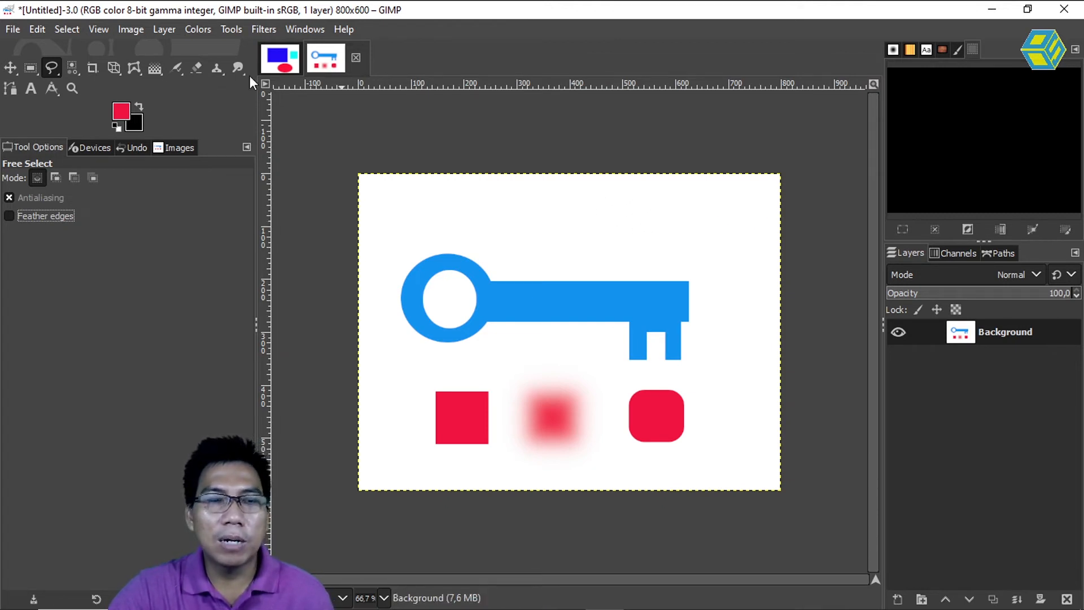
# Step: Create a new 800 × 600 px image
pyautogui.click(11, 32)
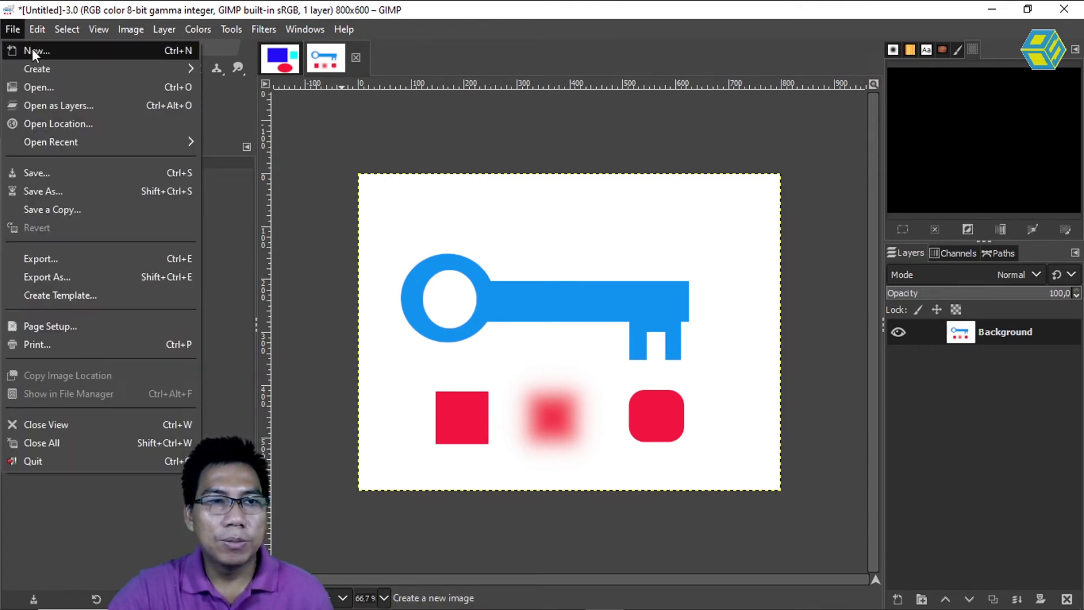
pyautogui.click(32, 49)
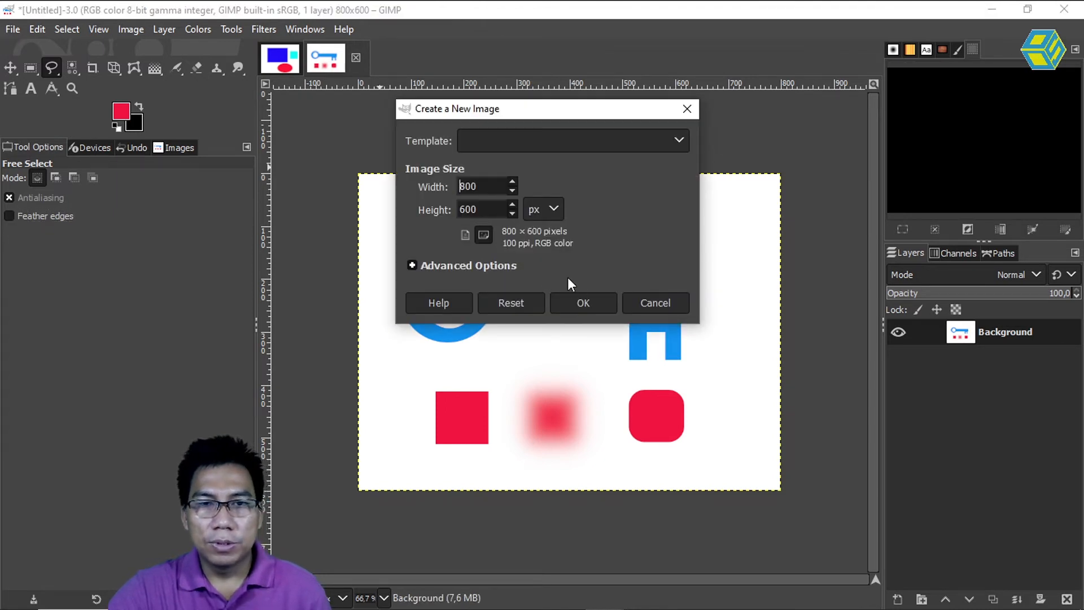
pyautogui.click(585, 305)
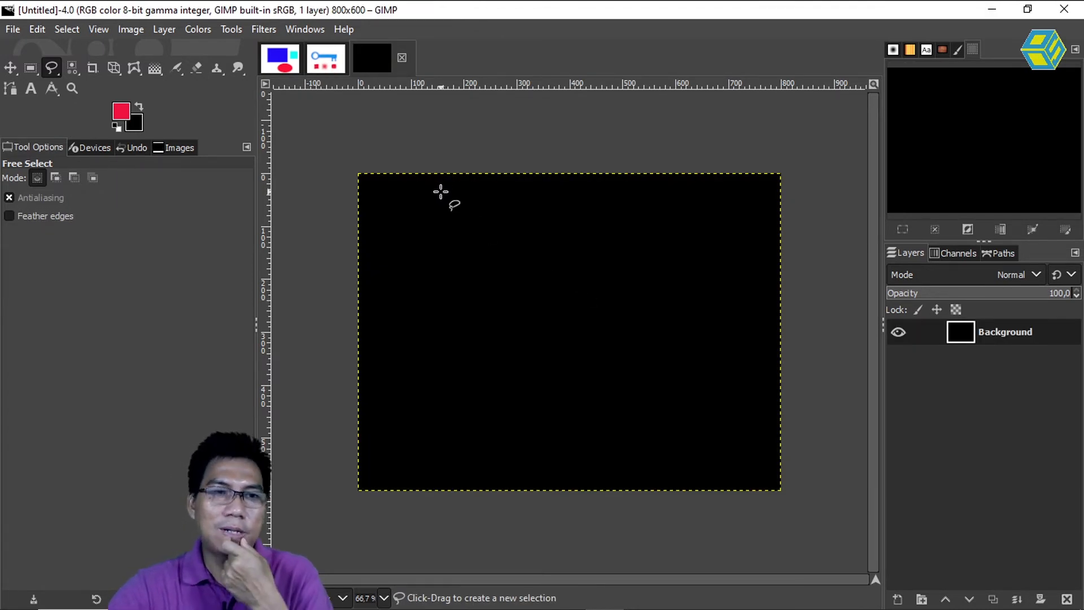
# Step: Add an 800 × 600 px layer named bingkai filled with white, and delete the black Background layer
pyautogui.click(898, 601)
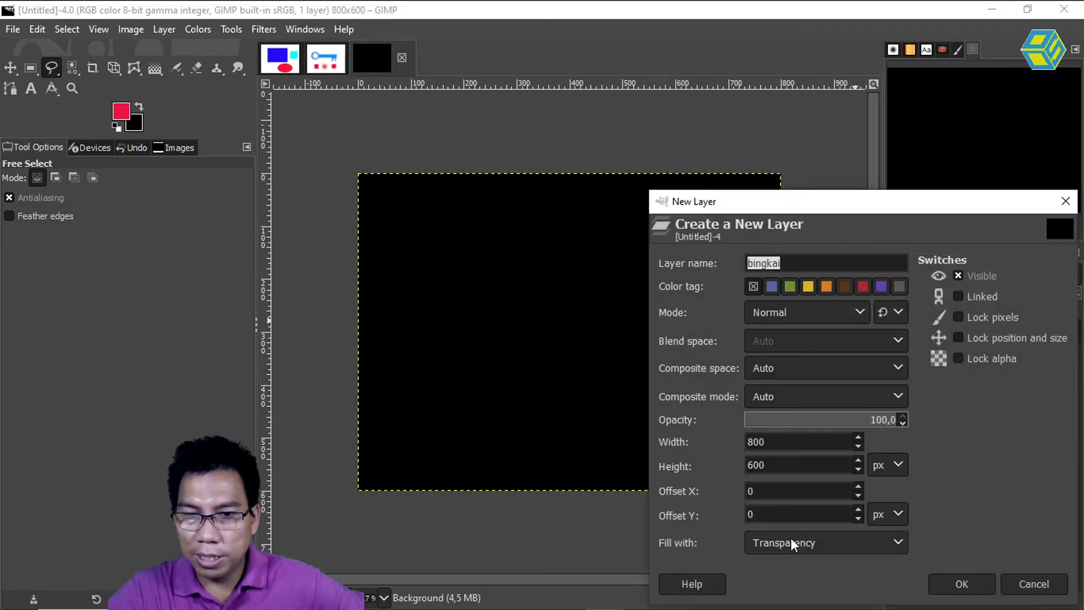
pyautogui.click(805, 543)
pyautogui.click(798, 482)
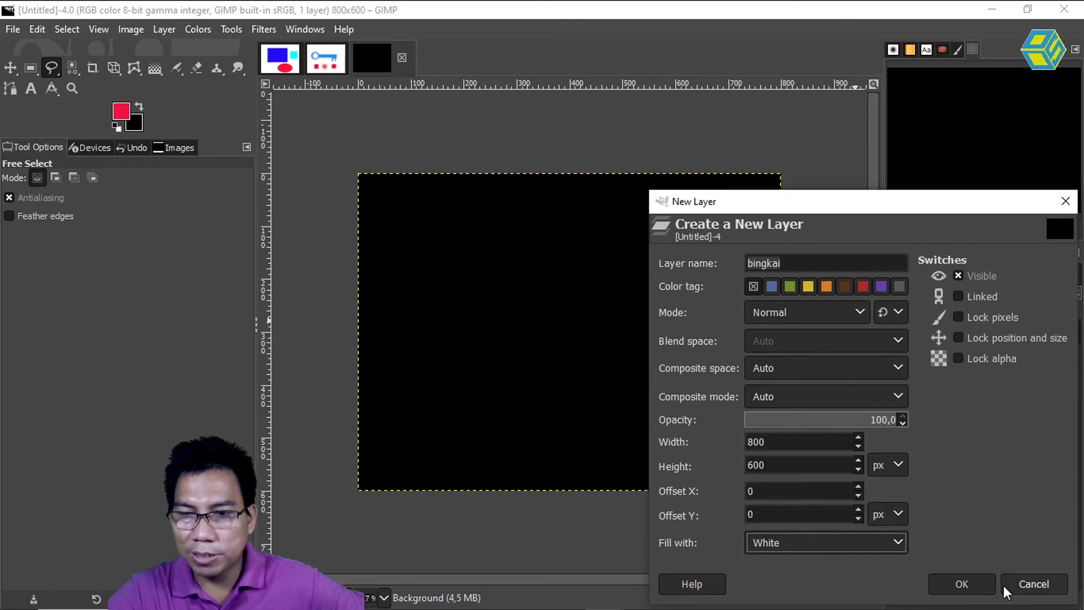
pyautogui.click(961, 584)
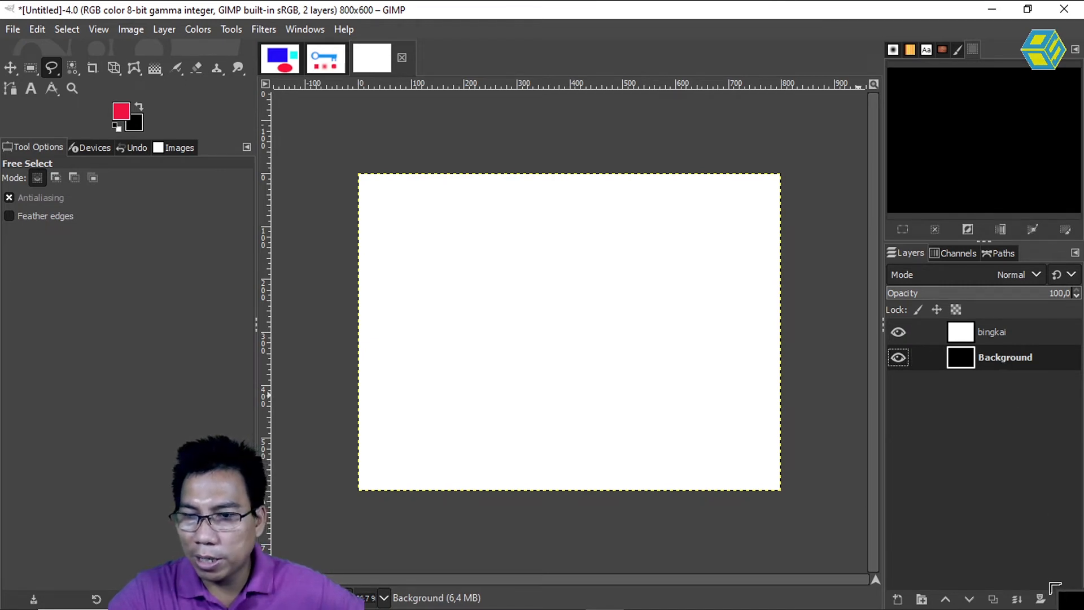
pyautogui.click(1065, 599)
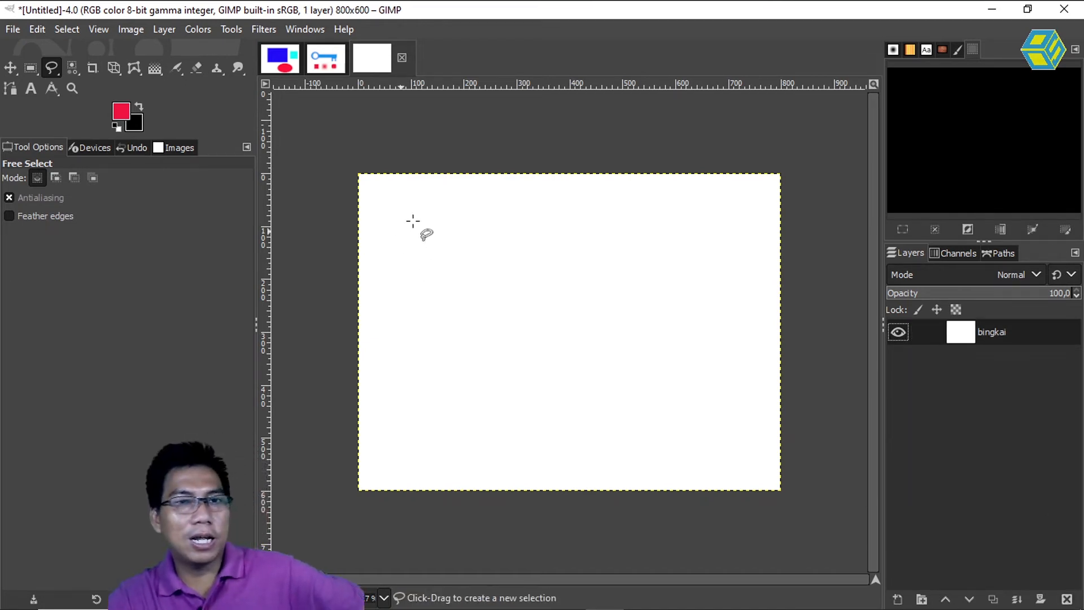
# Step: Outline a freehand bow-like region in the canvas's upper left area with Free Select and fill it with the red foreground color
pyautogui.click(52, 70)
pyautogui.click(100, 68)
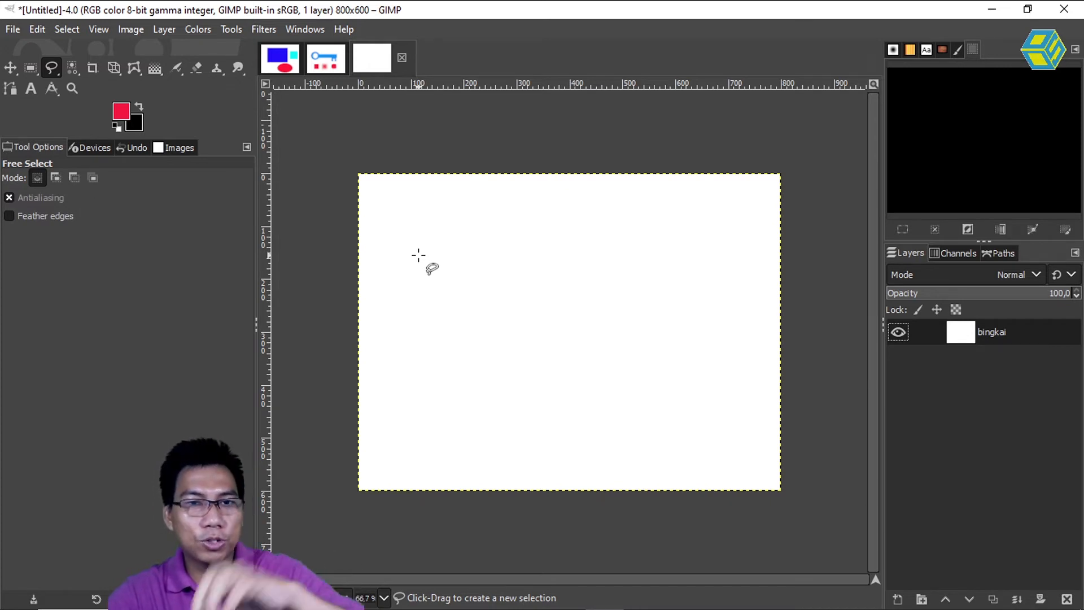
pyautogui.moveTo(417, 280)
pyautogui.mouseDown()
pyautogui.moveTo(401, 215)
pyautogui.moveTo(447, 229)
pyautogui.moveTo(492, 208)
pyautogui.moveTo(557, 216)
pyautogui.moveTo(542, 275)
pyautogui.moveTo(490, 253)
pyautogui.moveTo(463, 264)
pyautogui.moveTo(445, 293)
pyautogui.moveTo(418, 280)
pyautogui.mouseUp()
pyautogui.press('Return')
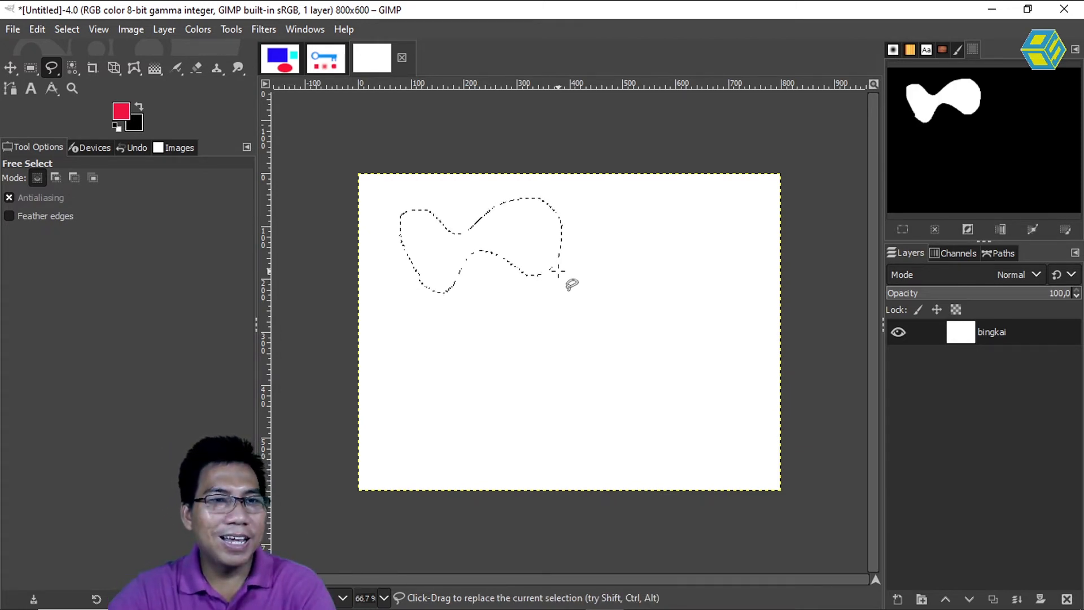
pyautogui.press('ctrl')
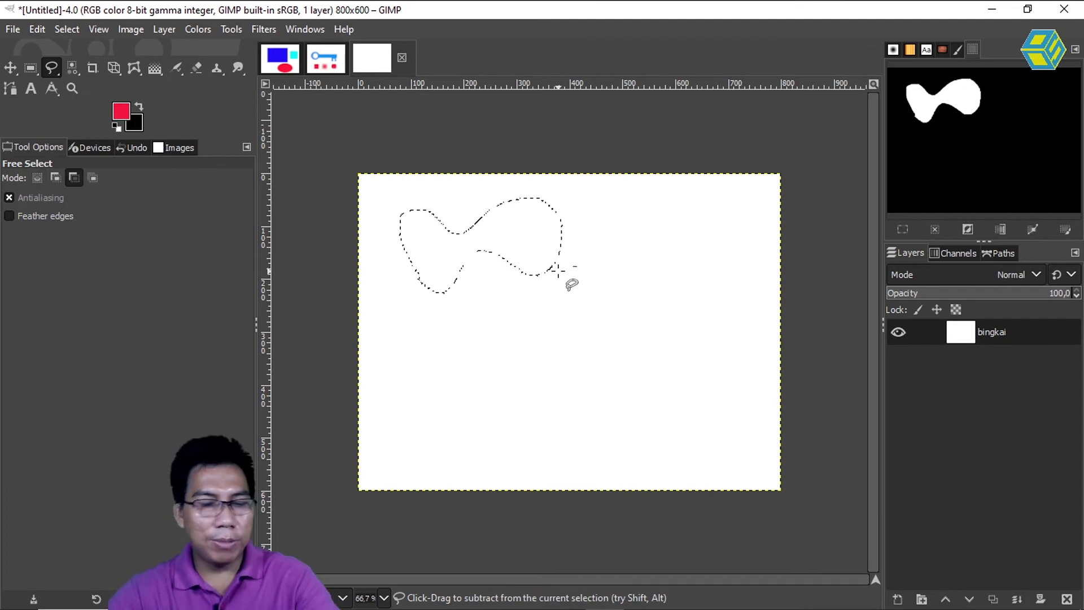
pyautogui.hotkey('ctrl', ',')
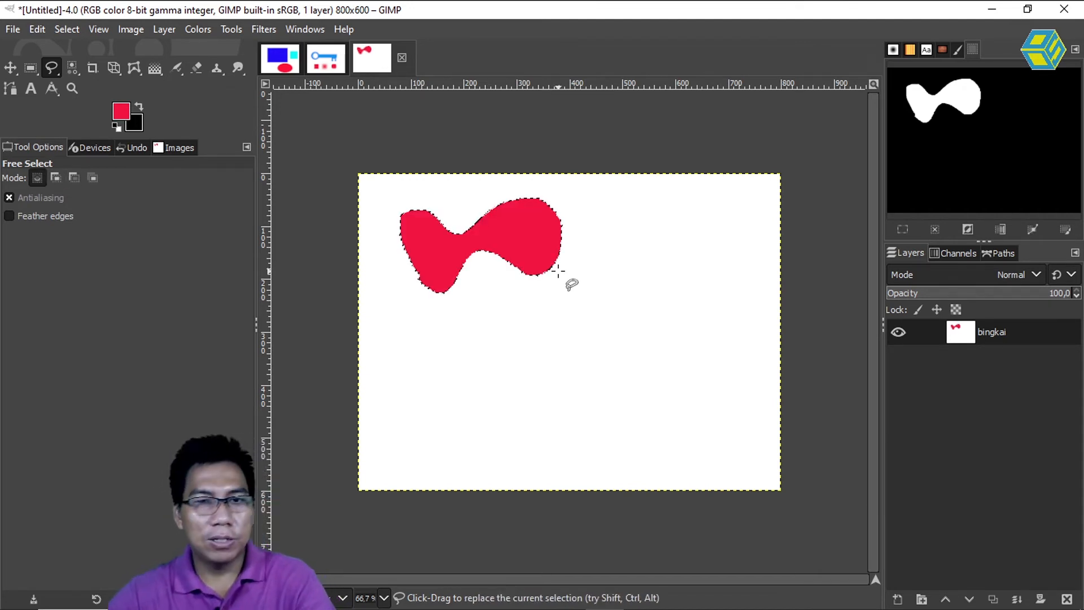
# Step: Outline a second freehand region, tall and curved, in the right half of the canvas and fill it with red
pyautogui.moveTo(578, 334)
pyautogui.mouseDown()
pyautogui.moveTo(594, 274)
pyautogui.moveTo(648, 273)
pyautogui.moveTo(663, 345)
pyautogui.moveTo(691, 396)
pyautogui.moveTo(629, 388)
pyautogui.moveTo(603, 348)
pyautogui.moveTo(579, 333)
pyautogui.mouseUp()
pyautogui.press('Return')
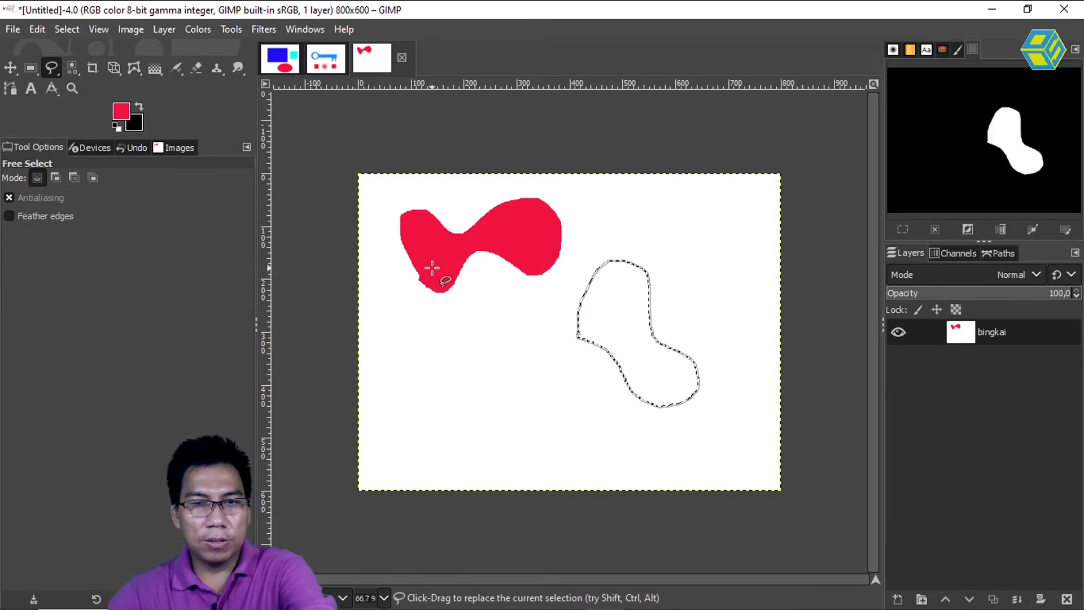
pyautogui.hotkey('ctrl', ',')
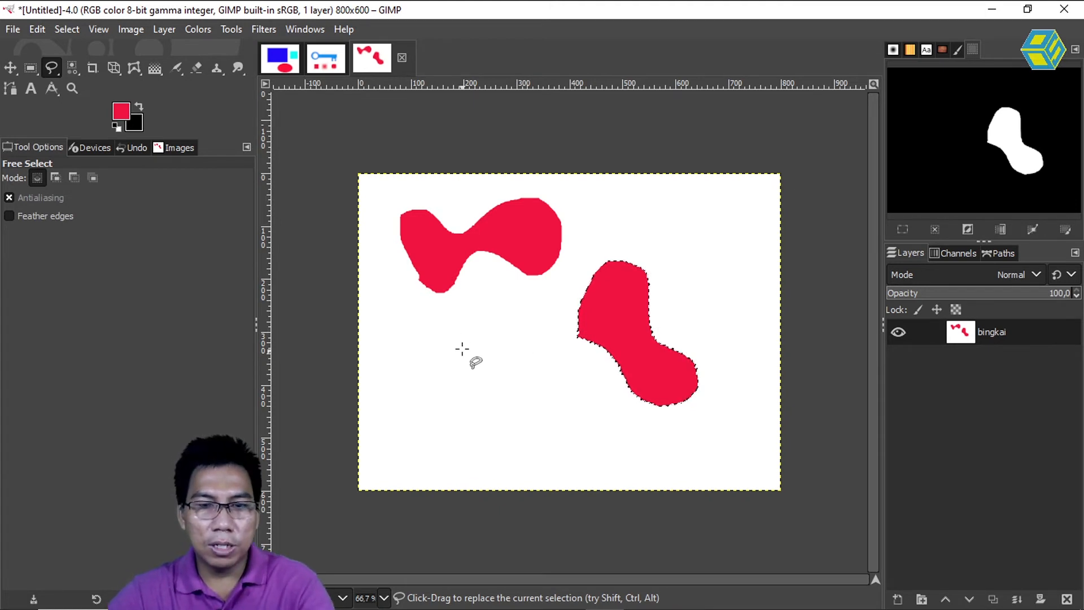
# Step: Outline a small freehand region below the first red shape, fill it with a bright green foreground color and clear the selection
pyautogui.moveTo(449, 354)
pyautogui.mouseDown()
pyautogui.moveTo(474, 323)
pyautogui.moveTo(525, 361)
pyautogui.moveTo(504, 407)
pyautogui.moveTo(454, 407)
pyautogui.moveTo(449, 356)
pyautogui.mouseUp()
pyautogui.press('Return')
pyautogui.click(121, 111)
pyautogui.click(220, 275)
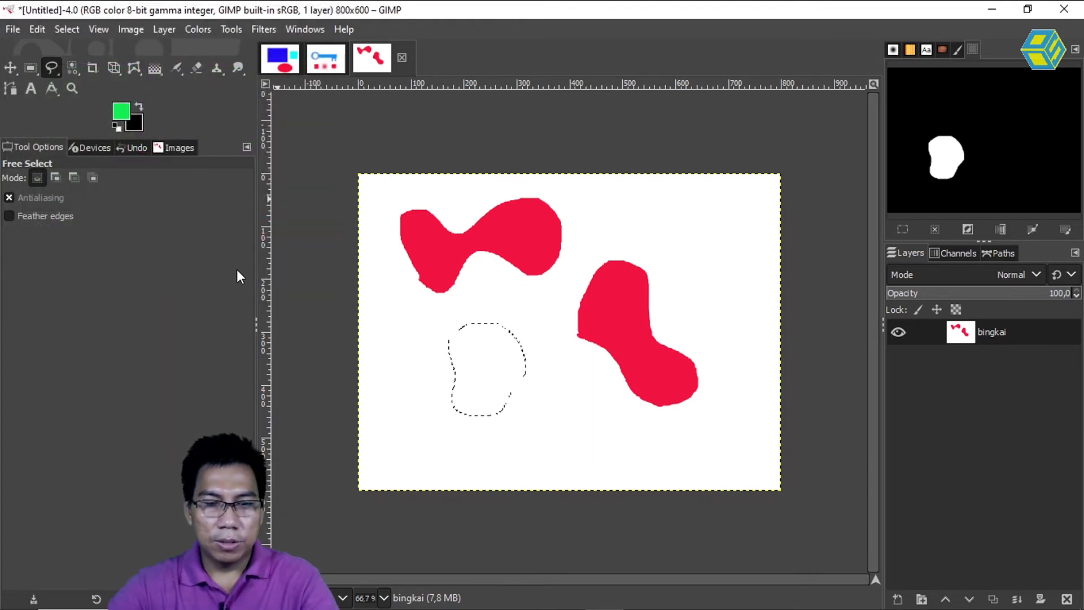
pyautogui.hotkey('ctrl', ',')
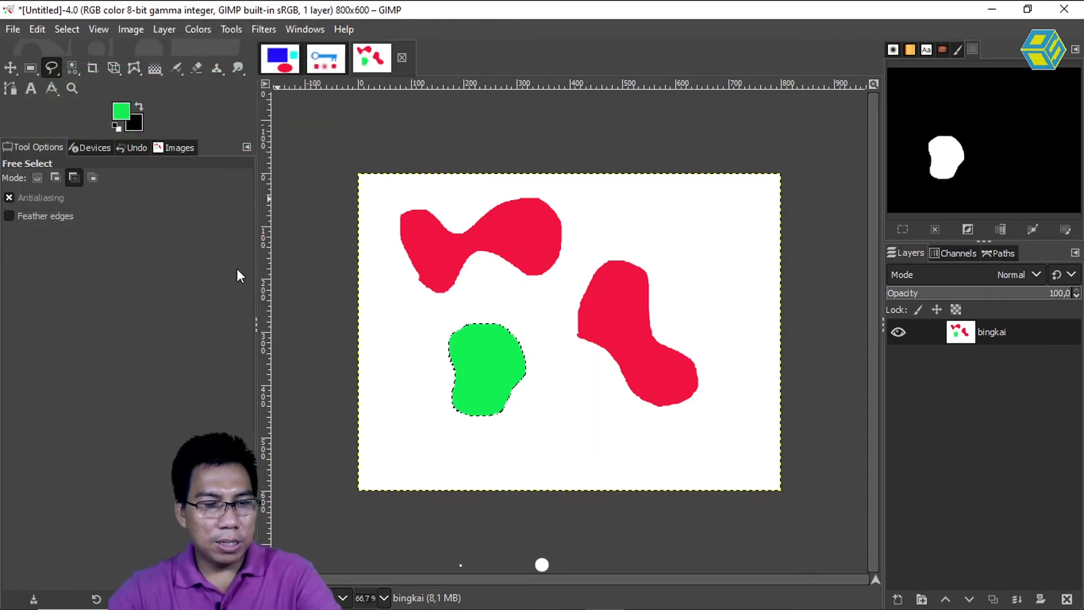
pyautogui.hotkey('ctrl', 'shift', 'a')
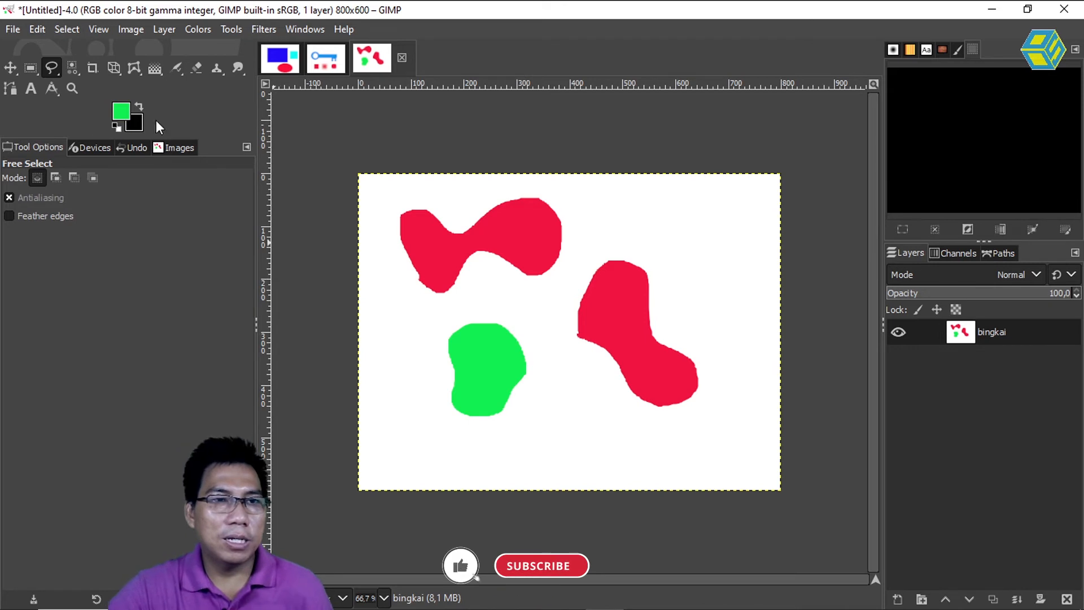
# Step: Draw a closed Free Select outline below the shapes, combining straight polygonal segments with freehand curves, and confirm it as a selection
pyautogui.moveTo(57, 70); pyautogui.dragTo(97, 69)
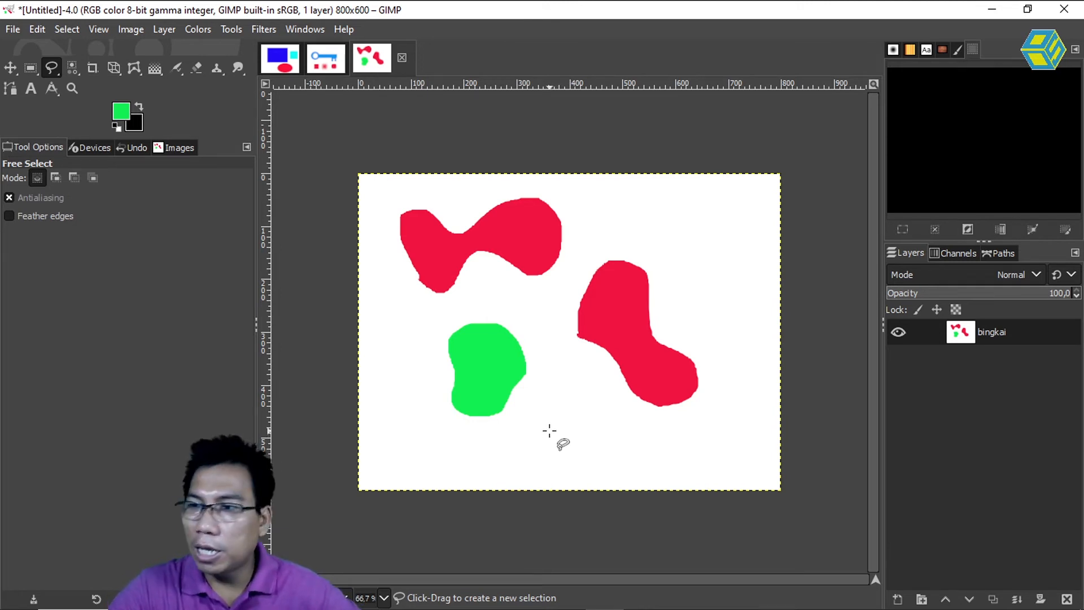
pyautogui.click(549, 430)
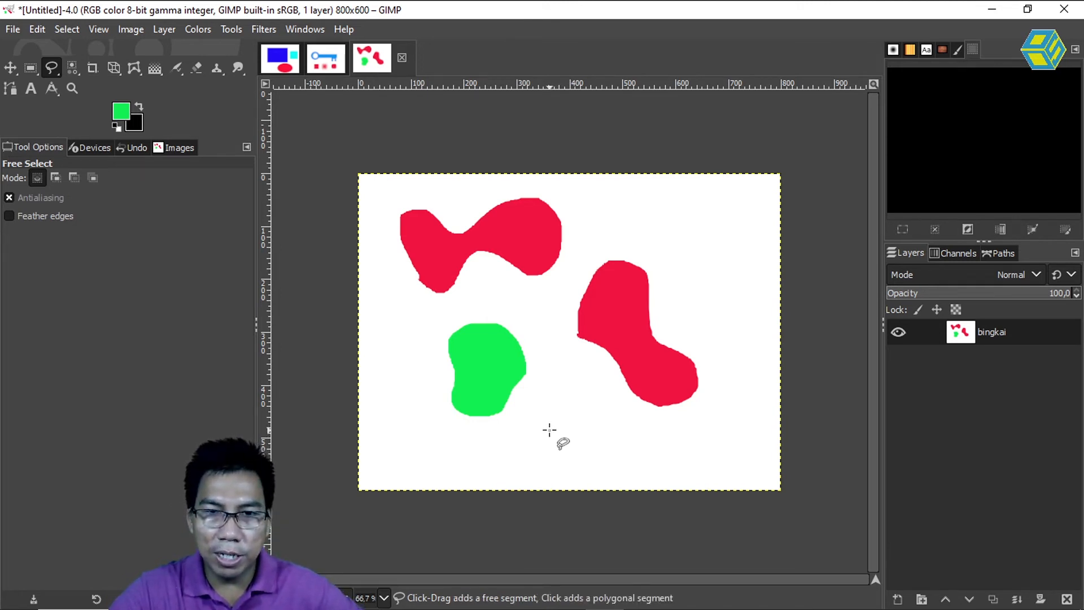
pyautogui.click(551, 366)
pyautogui.click(590, 389)
pyautogui.click(634, 422)
pyautogui.click(666, 427)
pyautogui.moveTo(673, 445)
pyautogui.mouseDown()
pyautogui.moveTo(636, 471)
pyautogui.moveTo(621, 448)
pyautogui.moveTo(571, 449)
pyautogui.moveTo(544, 470)
pyautogui.mouseUp()
pyautogui.click(508, 468)
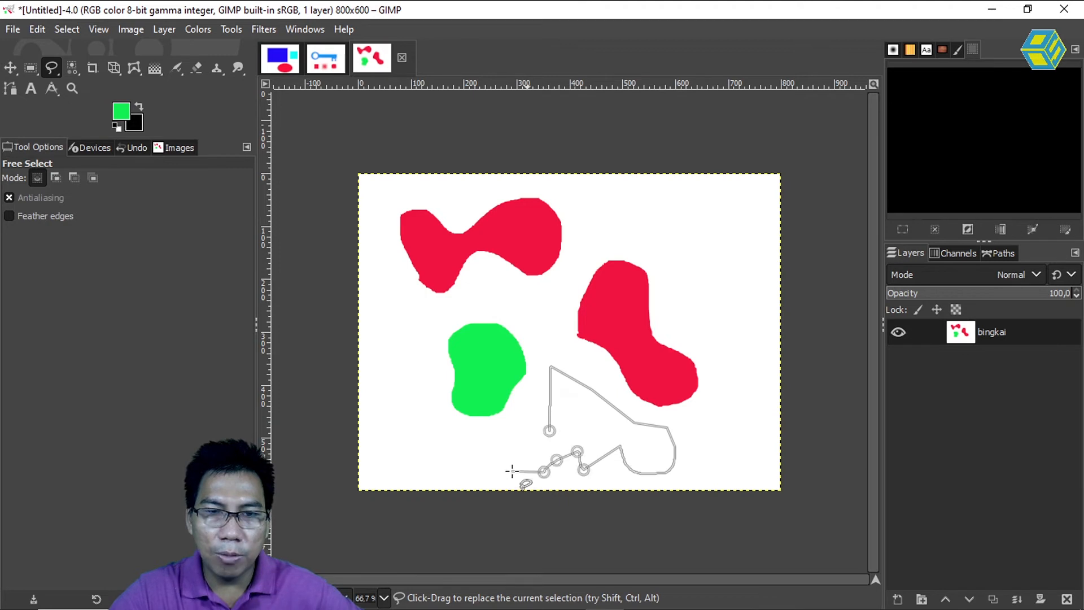
pyautogui.click(549, 431)
pyautogui.press('Return')
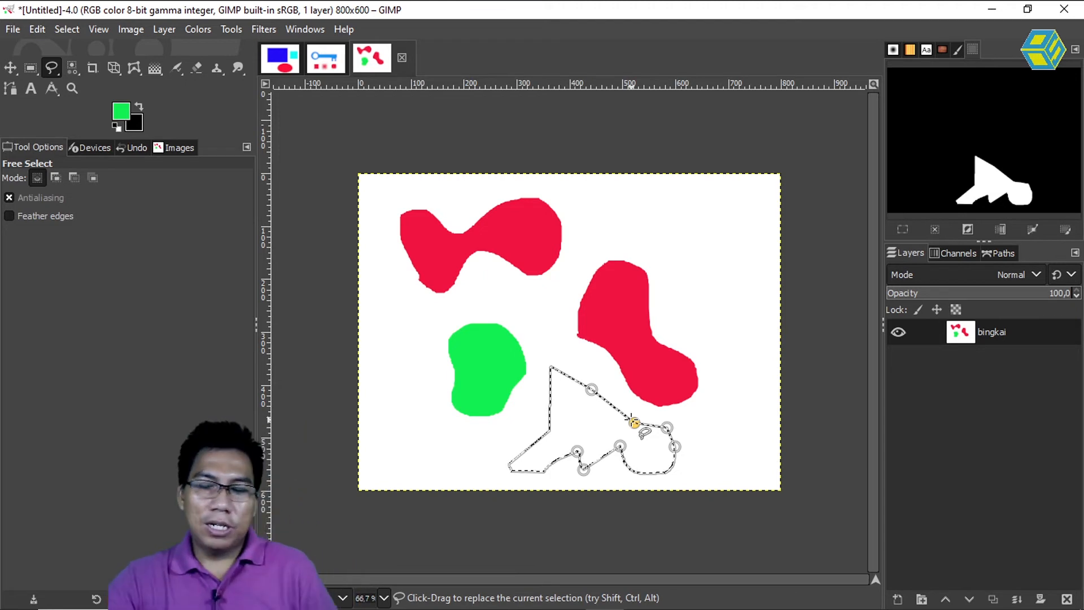
# Step: Reshape the Free Select outline below the shapes by repositioning its nodes, and confirm it as a selection
pyautogui.click(596, 379)
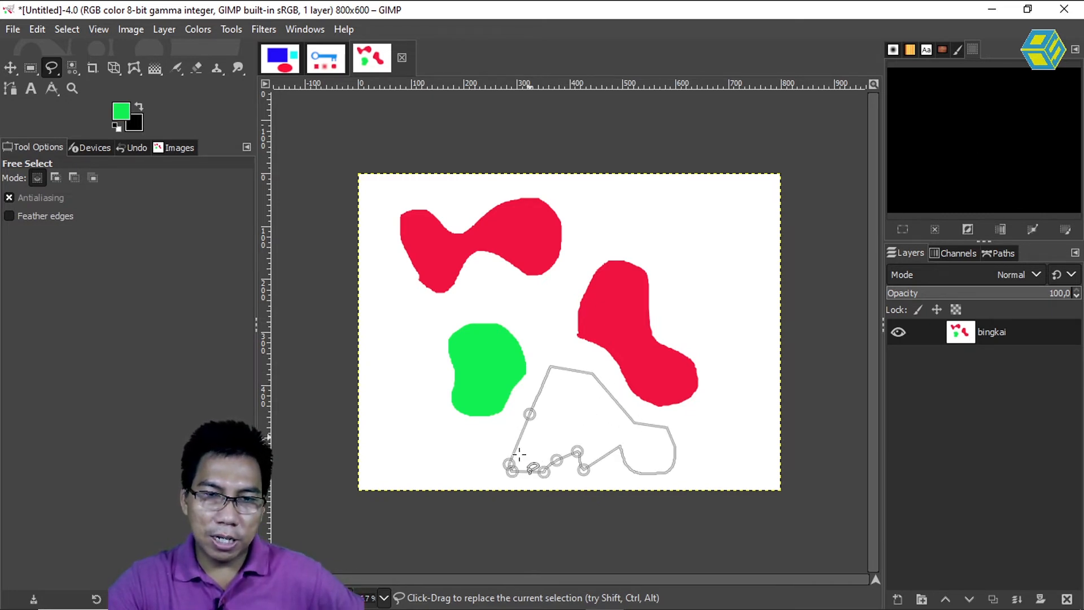
pyautogui.press('Return')
pyautogui.moveTo(509, 463); pyautogui.dragTo(619, 430)
pyautogui.moveTo(677, 449); pyautogui.dragTo(674, 417)
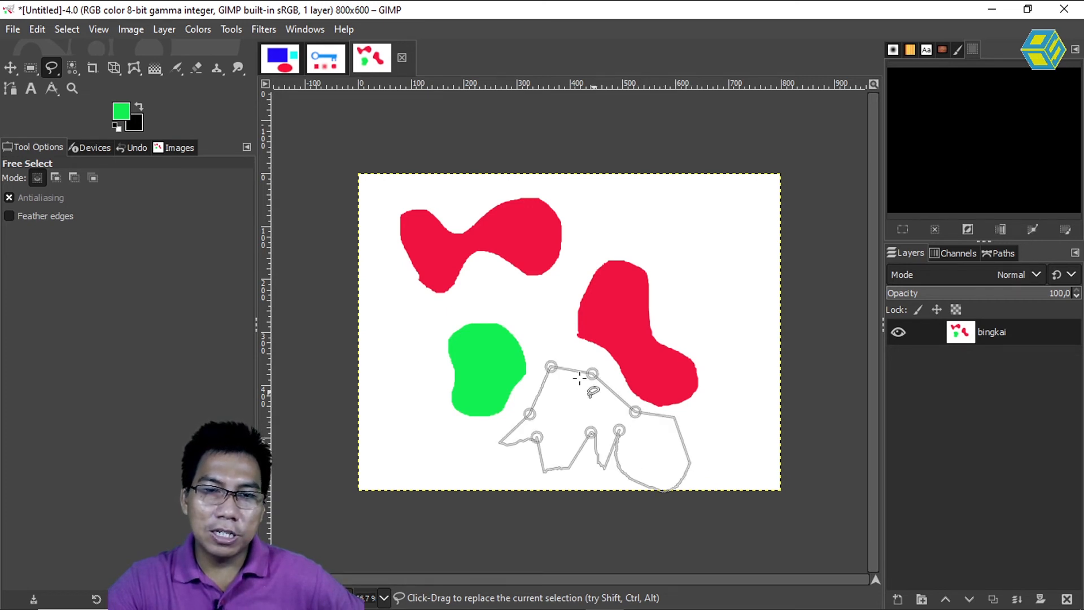
pyautogui.moveTo(593, 370); pyautogui.dragTo(551, 387)
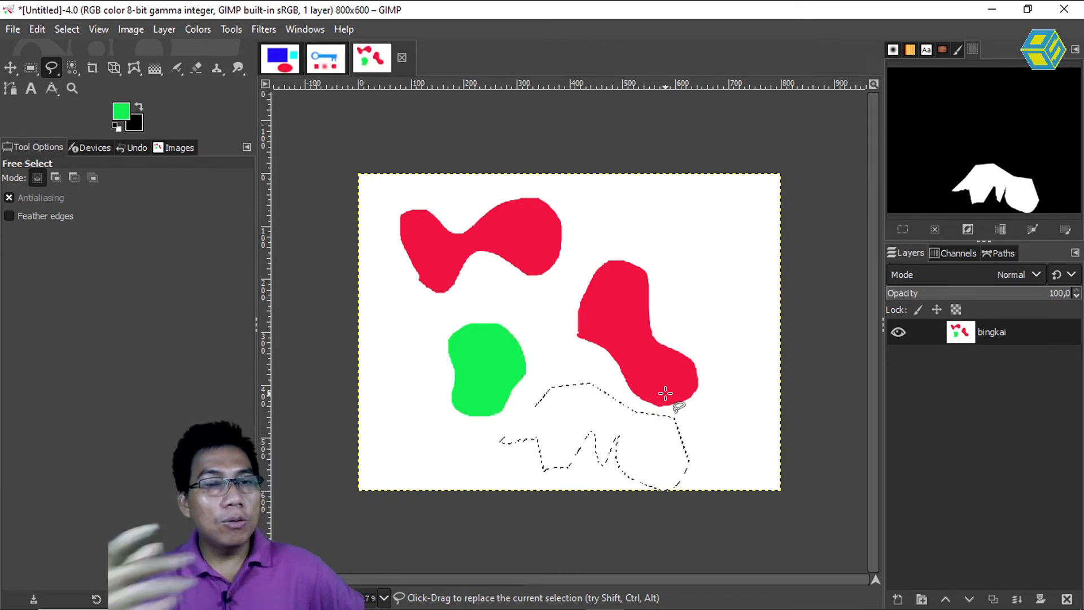
# Step: Change the foreground color to blue and fill the reshaped selection with it
pyautogui.click(119, 112)
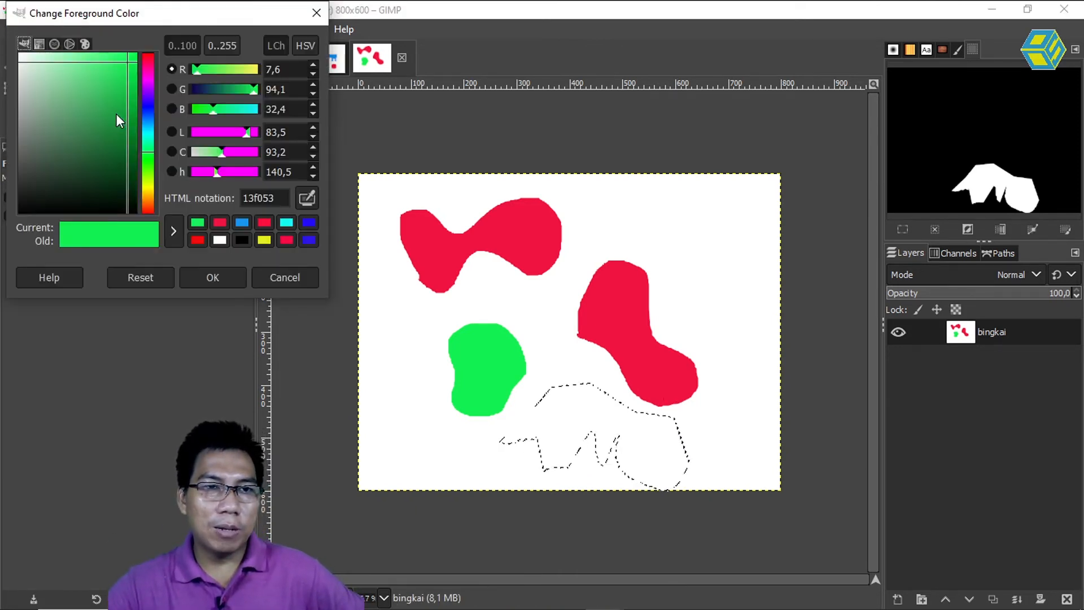
pyautogui.click(142, 113)
pyautogui.click(213, 278)
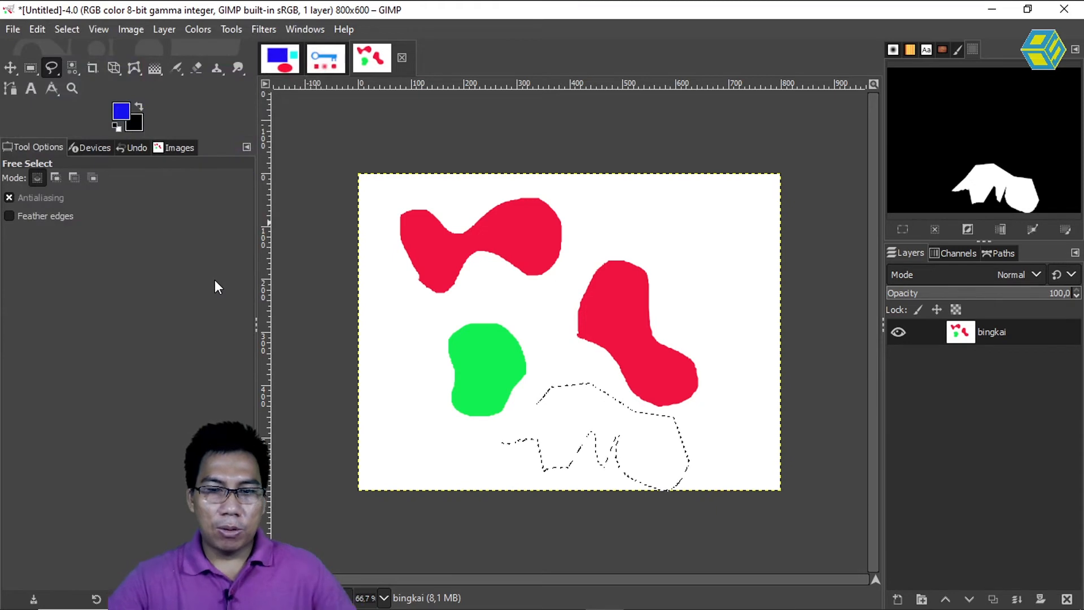
pyautogui.hotkey('ctrl', ',')
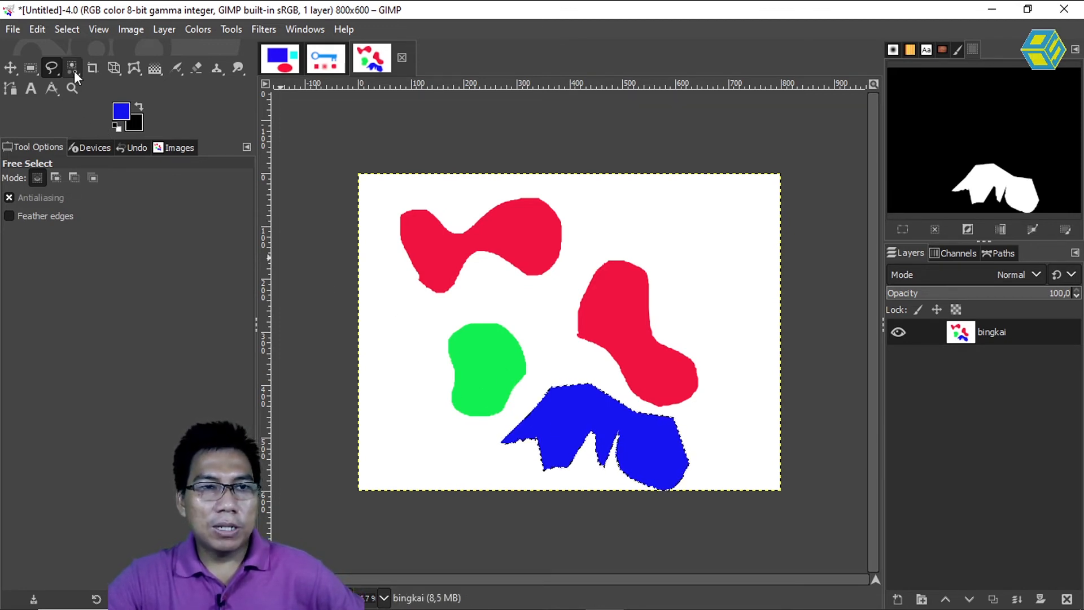
# Step: Activate the Scissors Select tool and clear the current selection
pyautogui.moveTo(51, 66)
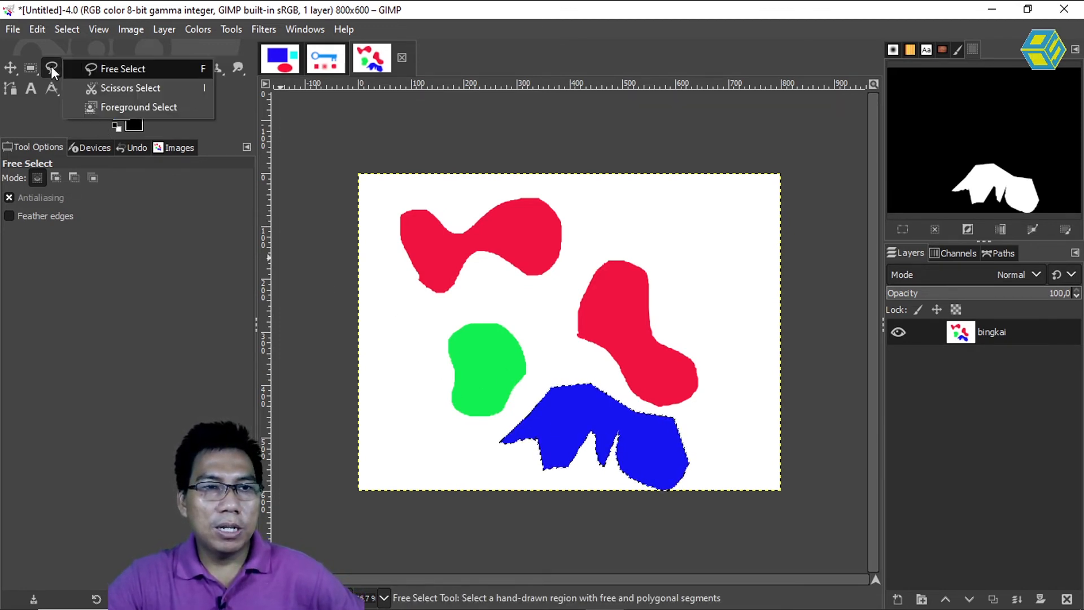
pyautogui.click(118, 89)
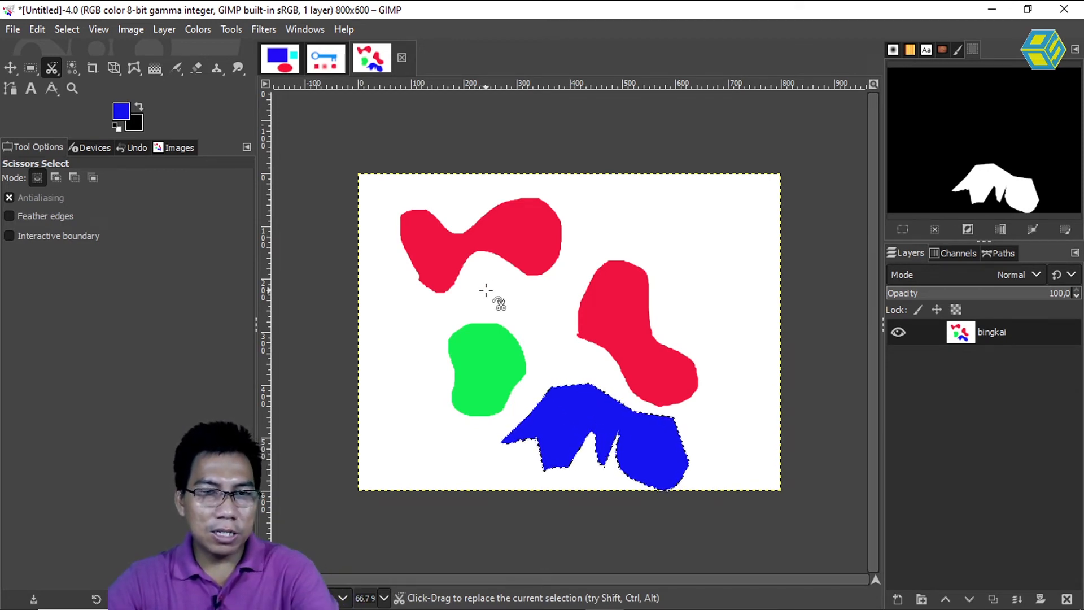
pyautogui.hotkey('ctrl', 'shift', 'a')
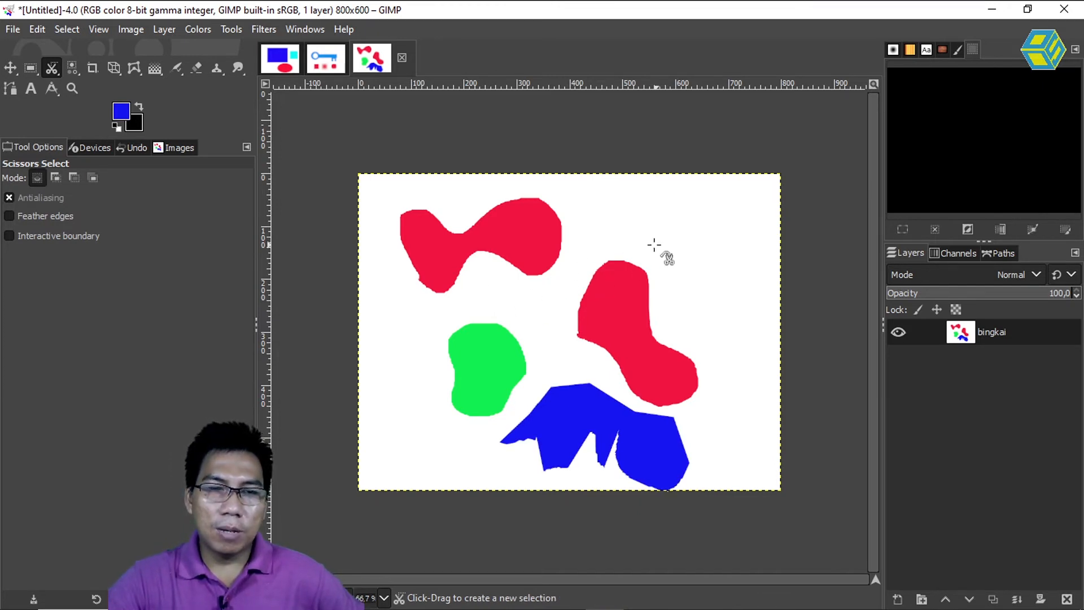
pyautogui.click(629, 232)
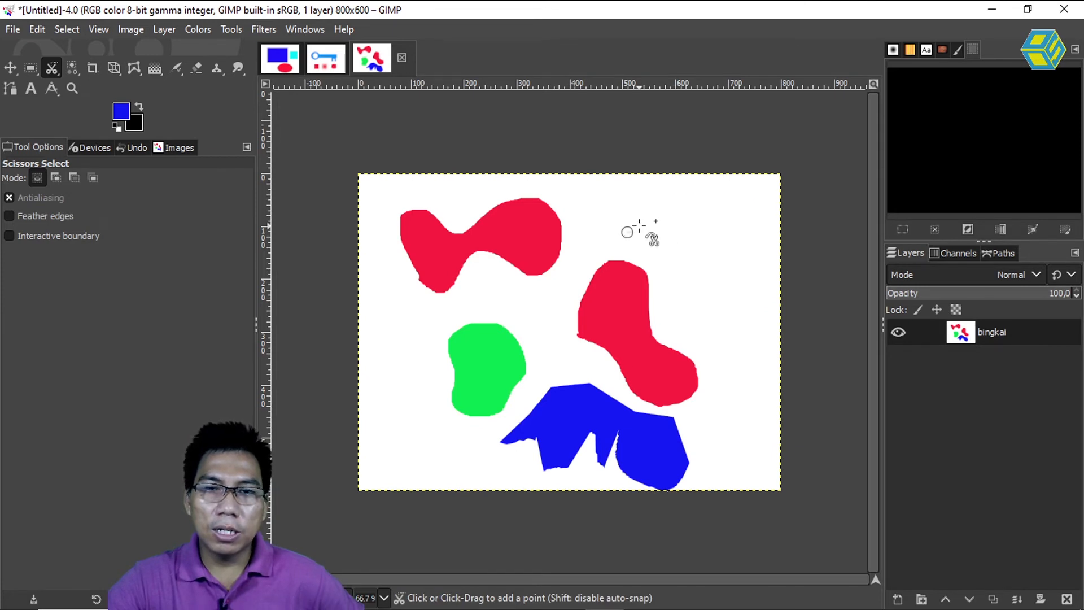
pyautogui.press('Escape')
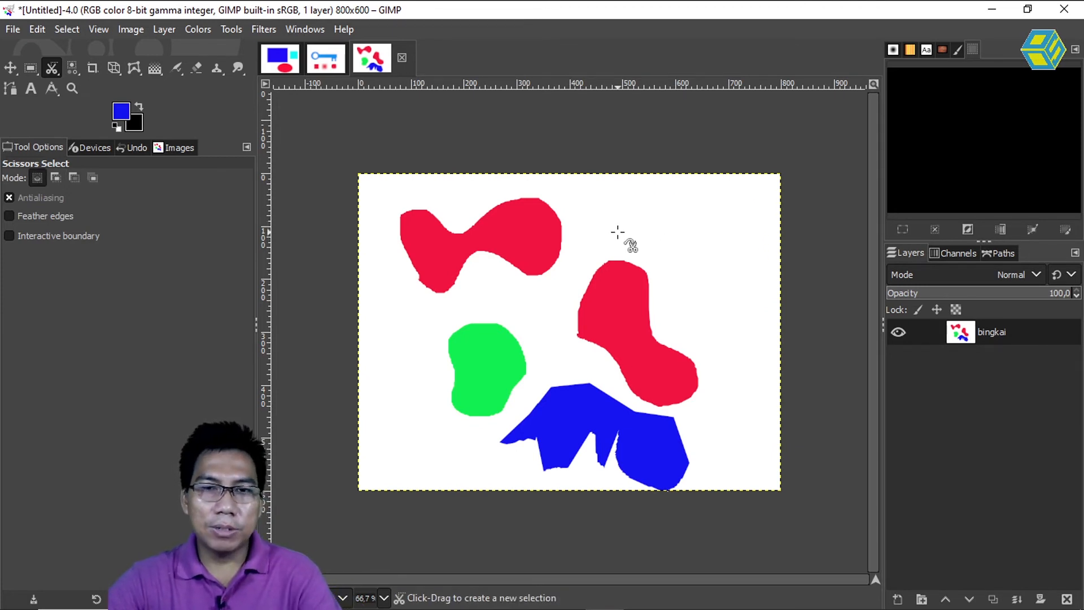
# Step: Outline a closed, irregular arch over the right red shape with Scissors Select, overlapping the upper left red shape, and convert it to a selection
pyautogui.click(617, 232)
pyautogui.click(666, 200)
pyautogui.click(697, 218)
pyautogui.click(733, 271)
pyautogui.click(721, 297)
pyautogui.click(688, 253)
pyautogui.click(695, 305)
pyautogui.click(733, 333)
pyautogui.click(730, 364)
pyautogui.click(692, 334)
pyautogui.click(669, 289)
pyautogui.click(665, 253)
pyautogui.click(608, 249)
pyautogui.click(580, 252)
pyautogui.click(555, 306)
pyautogui.click(524, 307)
pyautogui.click(485, 291)
pyautogui.click(531, 269)
pyautogui.click(563, 232)
pyautogui.click(588, 208)
pyautogui.click(605, 215)
pyautogui.click(617, 232)
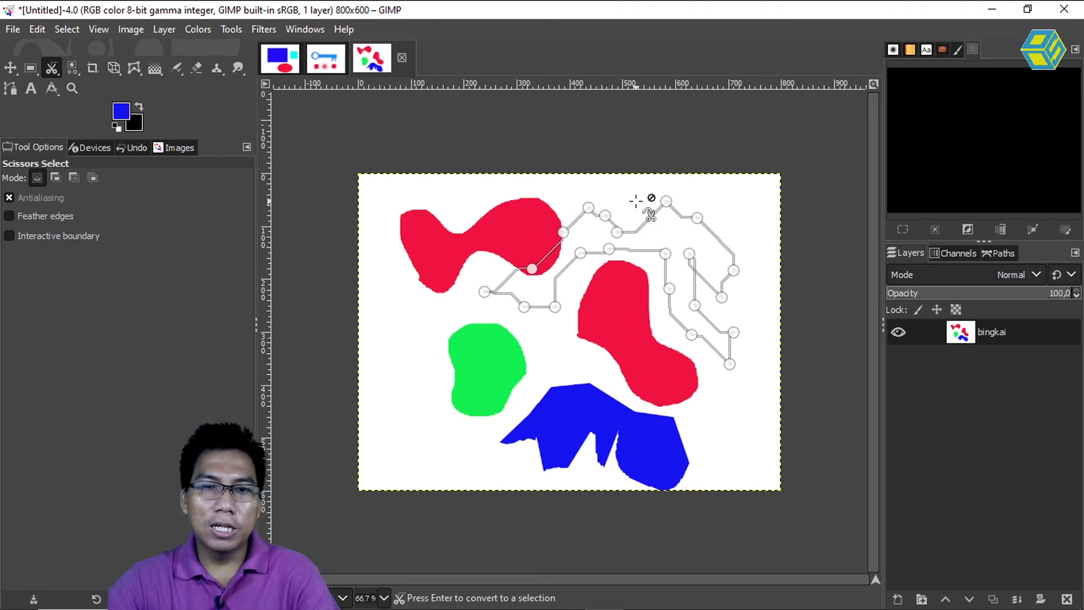
pyautogui.press('Return')
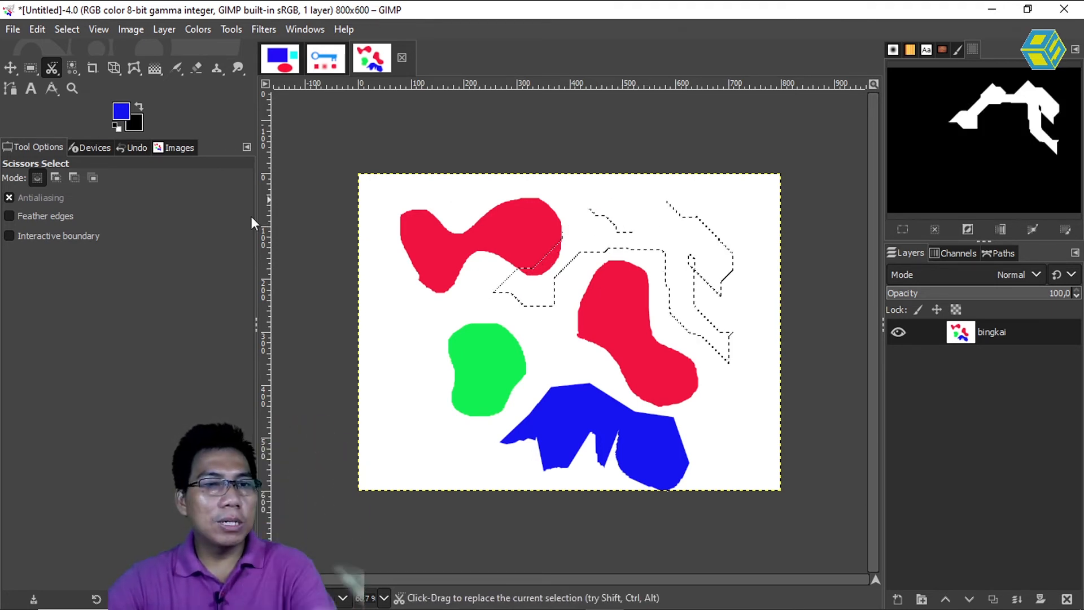
# Step: Set the foreground color to yellow f0e513, fill the arch-shaped selection with it and clear the selection
pyautogui.click(123, 114)
pyautogui.moveTo(148, 106); pyautogui.dragTo(148, 190)
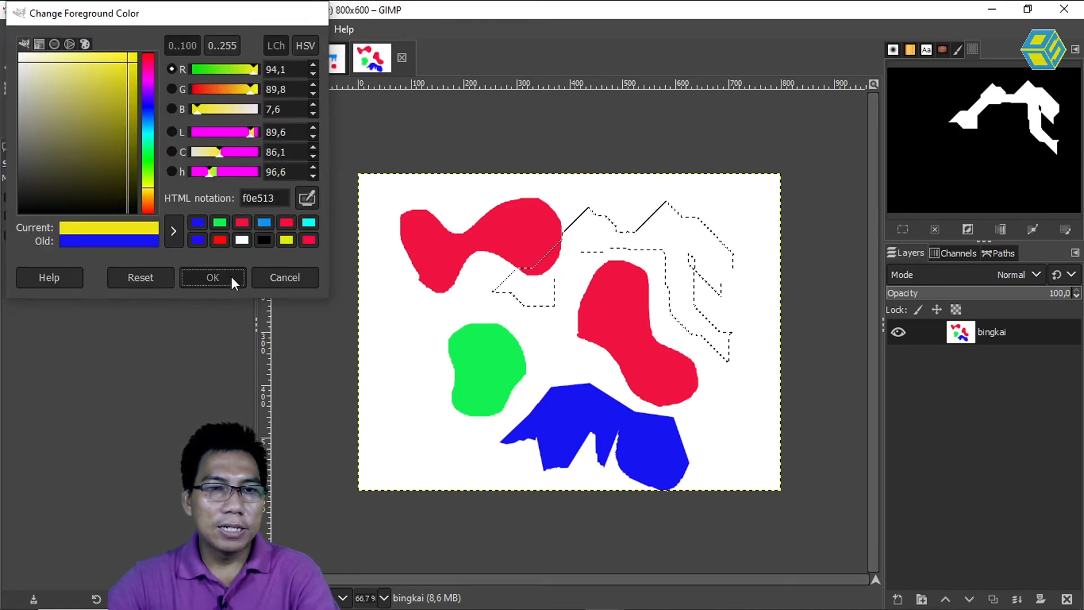
pyautogui.click(232, 276)
pyautogui.press('ctrl')
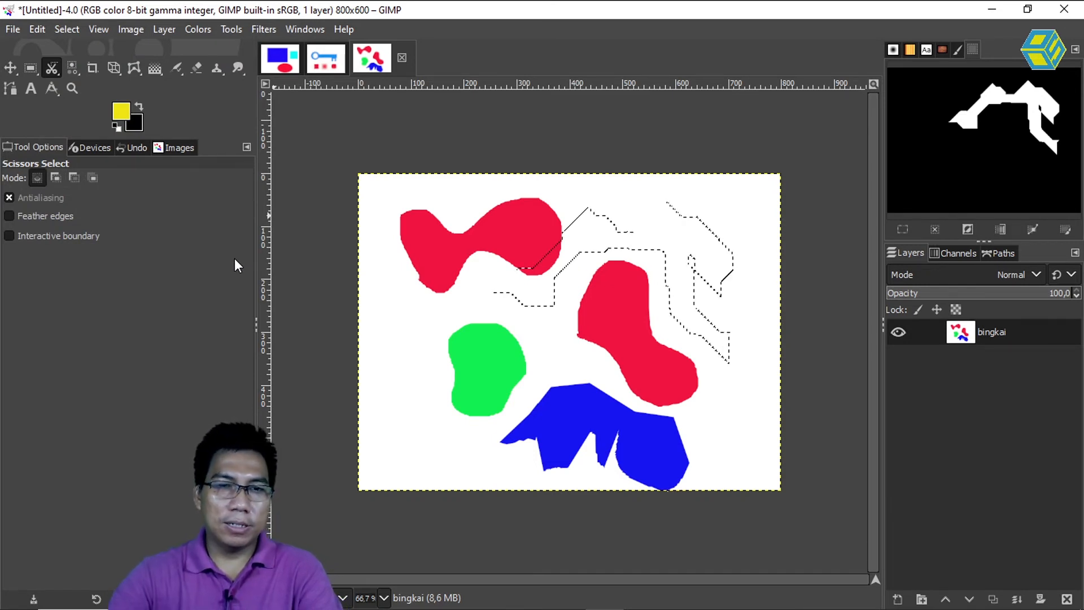
pyautogui.hotkey('ctrl', ',')
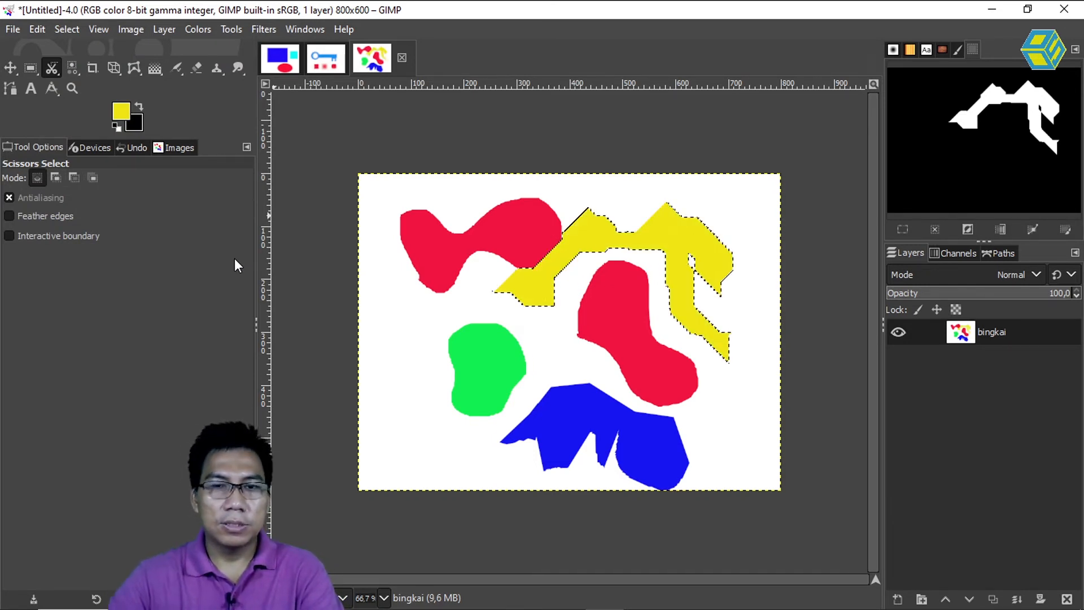
pyautogui.hotkey('shift', 'ctrl', 'a')
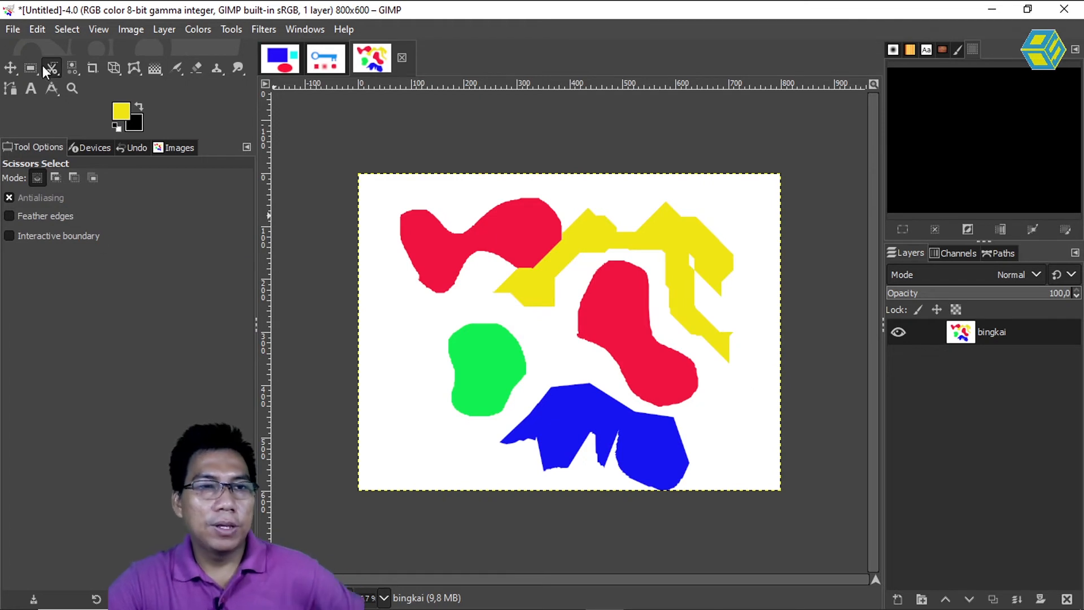
# Step: Activate Foreground Select and create a new 800 × 600 px image filled with white
pyautogui.moveTo(52, 70)
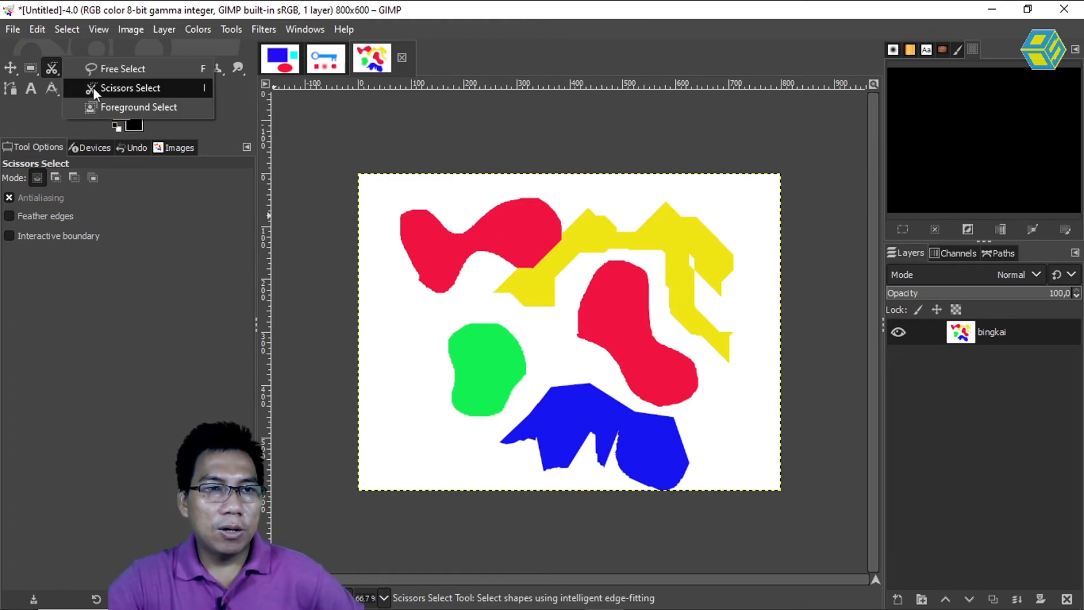
pyautogui.click(119, 106)
pyautogui.click(13, 30)
pyautogui.click(35, 48)
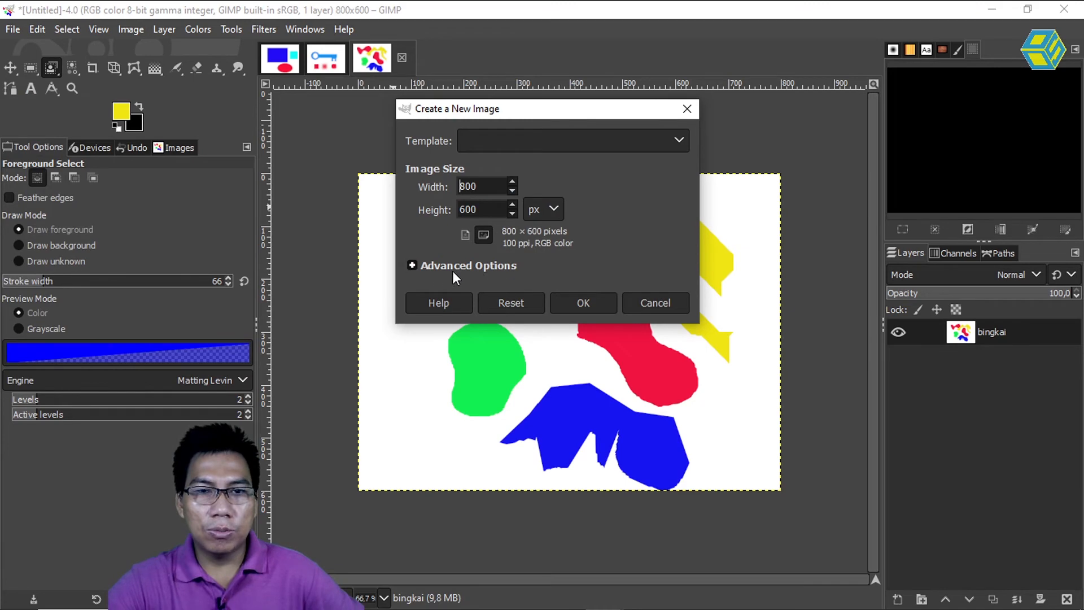
pyautogui.click(412, 265)
pyautogui.click(543, 472)
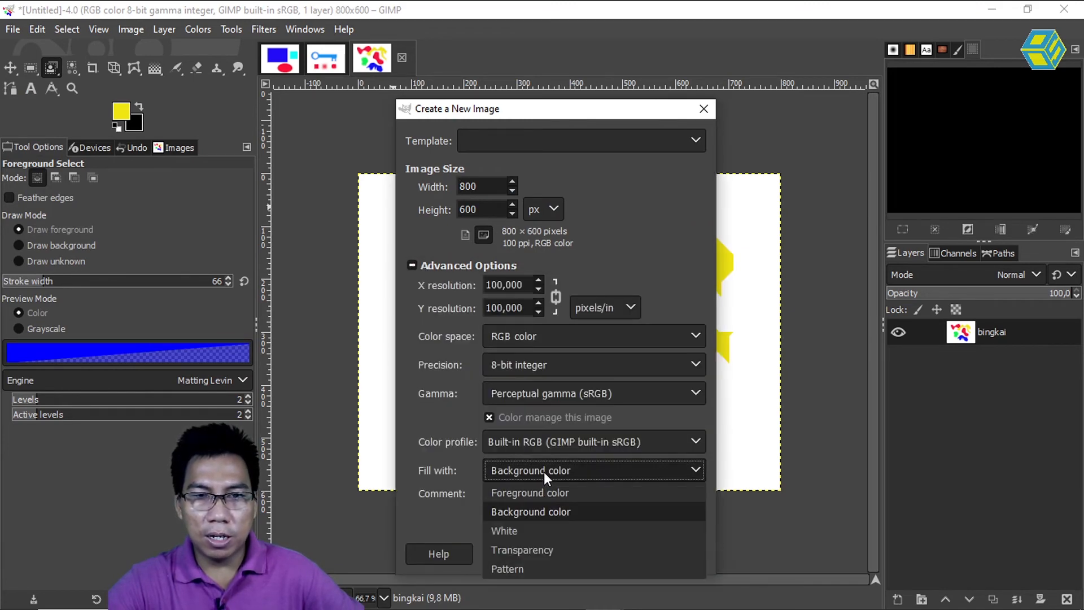
pyautogui.click(537, 534)
pyautogui.click(604, 545)
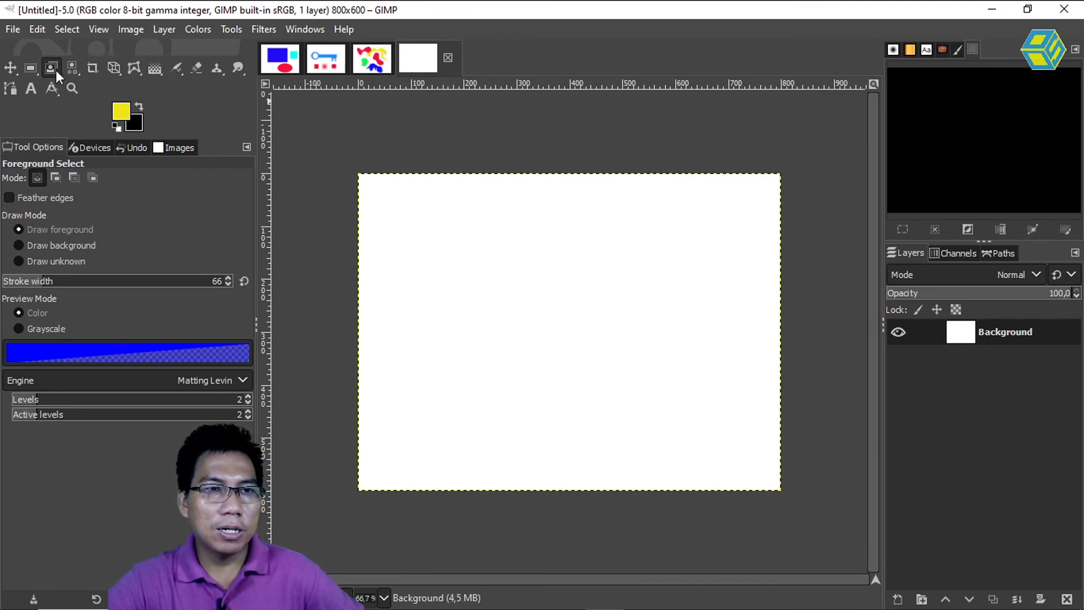
# Step: Roughly outline a large rounded region in the upper middle of the blank canvas with Foreground Select and confirm the outline
pyautogui.rightClick(48, 69)
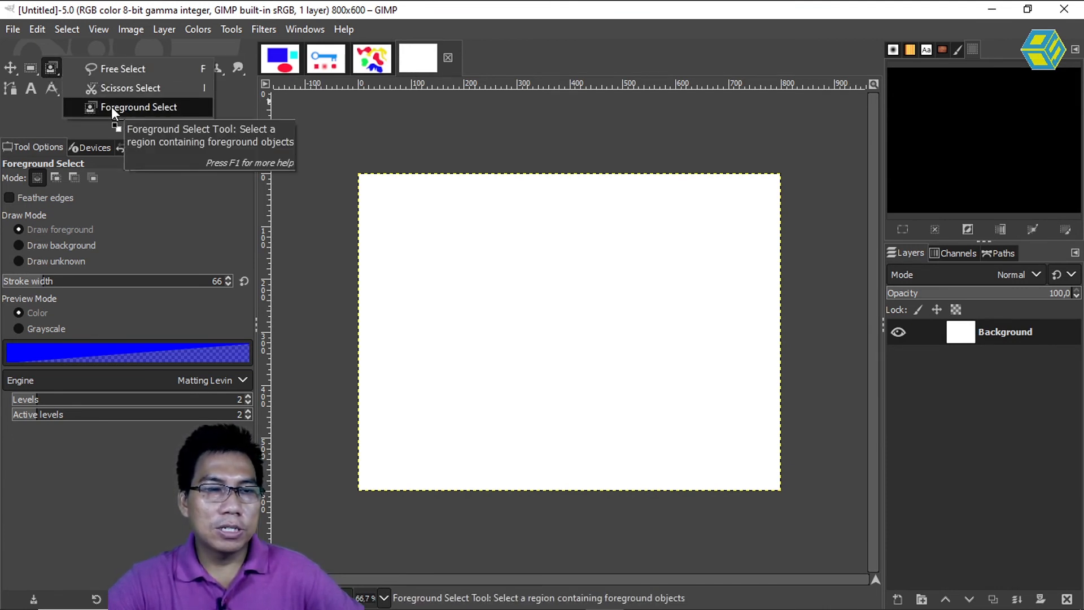
pyautogui.click(110, 106)
pyautogui.moveTo(505, 385)
pyautogui.mouseDown()
pyautogui.moveTo(477, 275)
pyautogui.moveTo(515, 225)
pyautogui.moveTo(648, 216)
pyautogui.moveTo(701, 286)
pyautogui.moveTo(684, 362)
pyautogui.moveTo(626, 390)
pyautogui.moveTo(506, 385)
pyautogui.mouseUp()
pyautogui.click(506, 384)
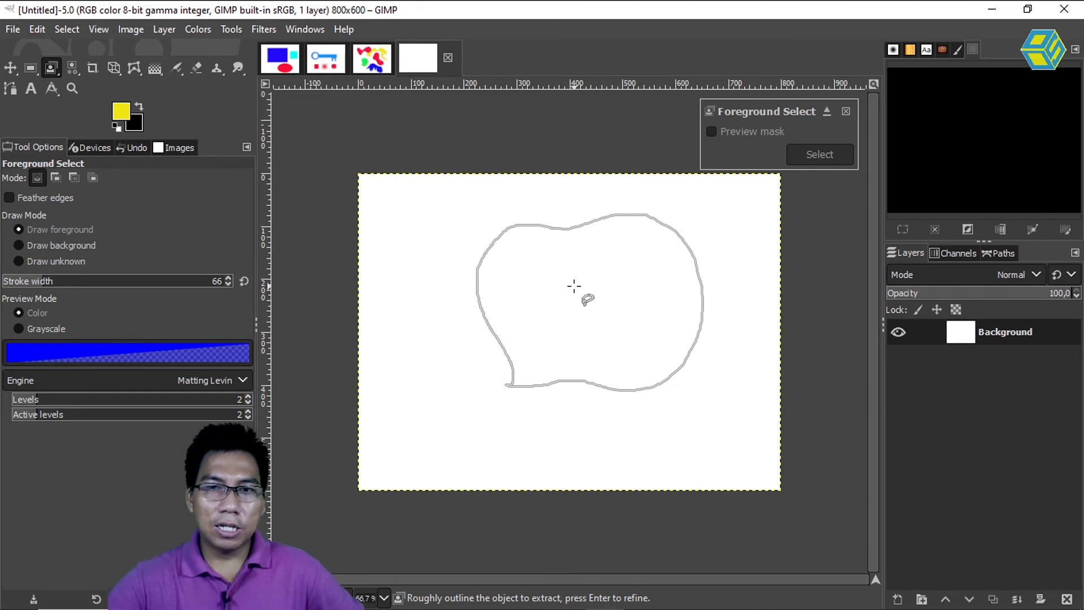
pyautogui.press('Return')
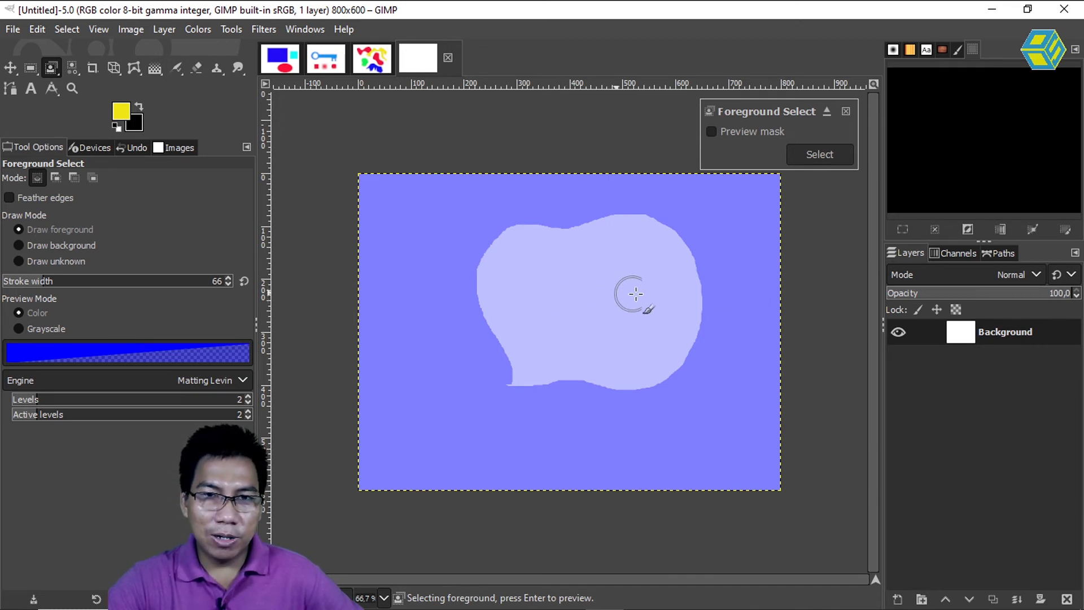
# Step: Paint a long winding foreground stroke of width 66 from inside the region, plus a short stroke of width 21 within it
pyautogui.moveTo(653, 286)
pyautogui.mouseDown()
pyautogui.moveTo(585, 285)
pyautogui.moveTo(535, 324)
pyautogui.moveTo(454, 336)
pyautogui.moveTo(433, 367)
pyautogui.moveTo(432, 400)
pyautogui.moveTo(459, 428)
pyautogui.moveTo(506, 443)
pyautogui.moveTo(684, 438)
pyautogui.moveTo(735, 376)
pyautogui.mouseUp()
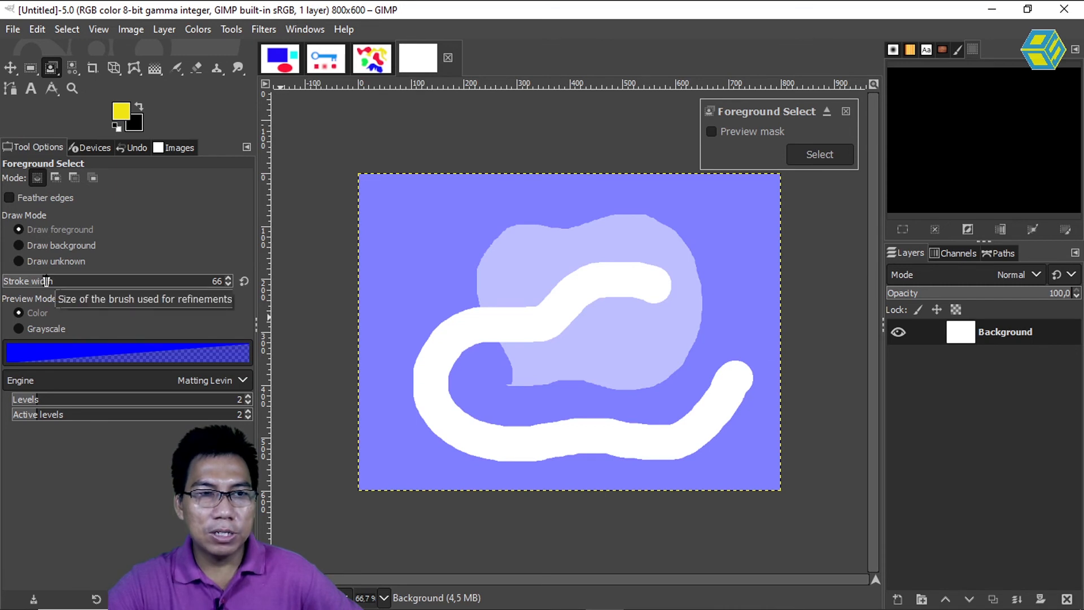
pyautogui.moveTo(45, 283); pyautogui.dragTo(105, 280)
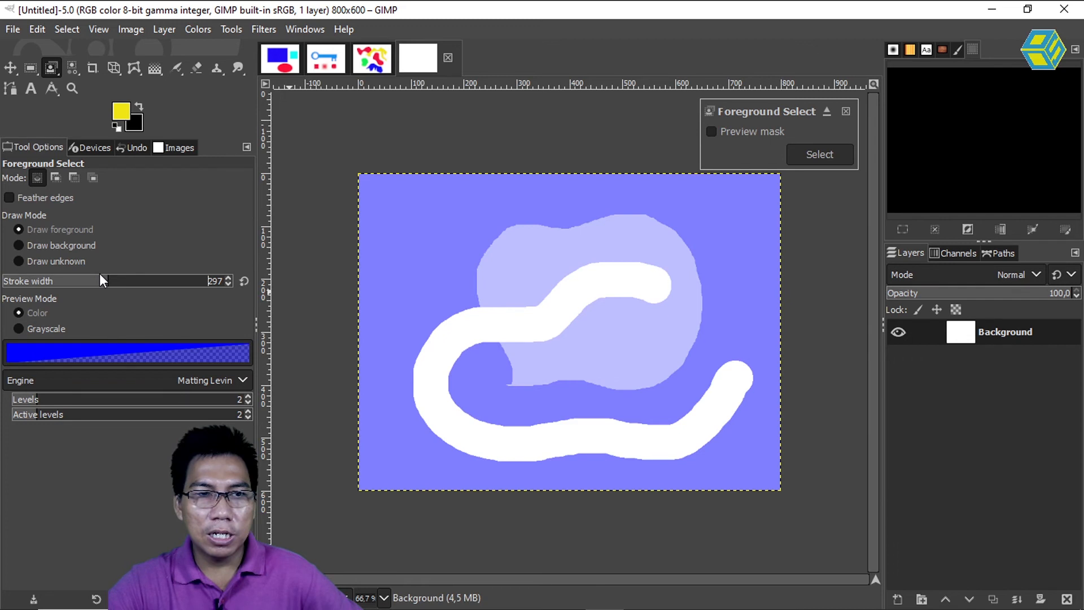
pyautogui.moveTo(100, 281); pyautogui.dragTo(20, 280)
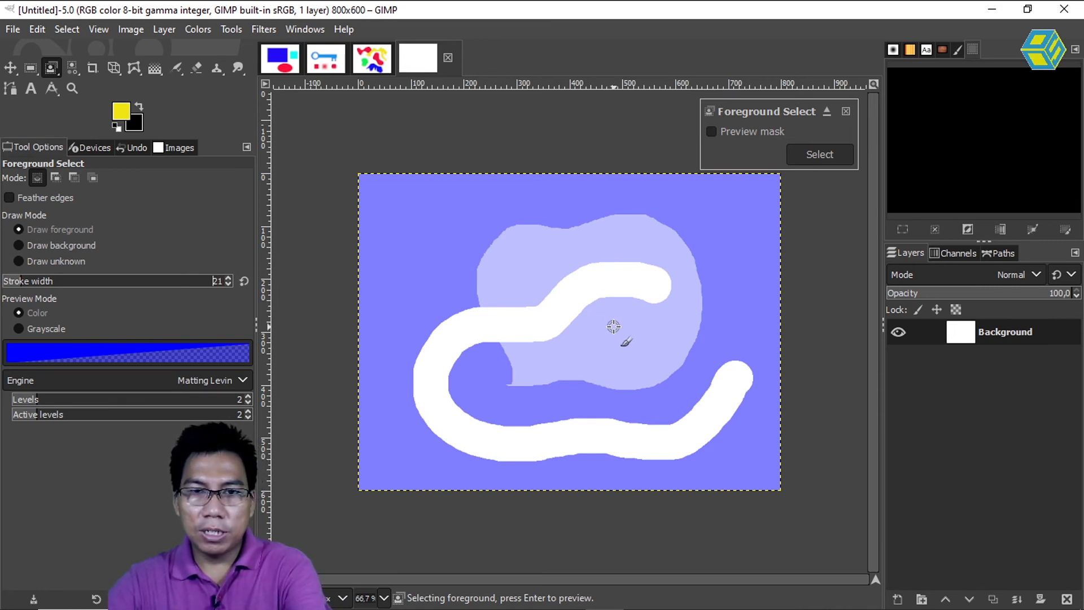
pyautogui.moveTo(593, 300); pyautogui.dragTo(623, 322)
# Step: Try different refinement stroke widths: 1, 165, 89, 45 and 113
pyautogui.press('[')
pyautogui.press('[')
pyautogui.press('[')
pyautogui.press('[')
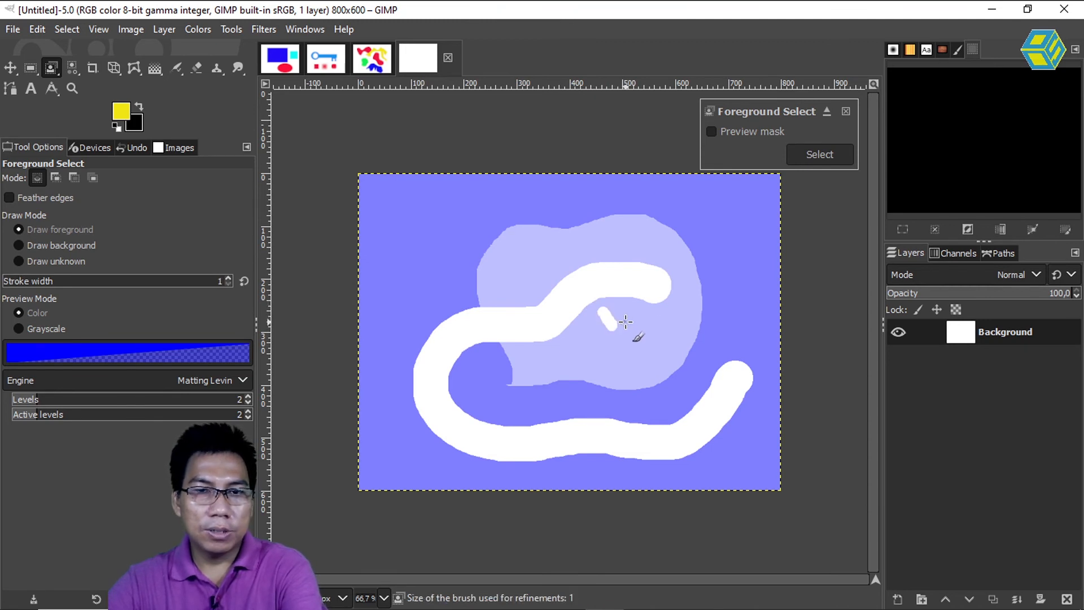
pyautogui.press('}')
pyautogui.press('}')
pyautogui.press('}')
pyautogui.press('}')
pyautogui.press('}')
pyautogui.press('}')
pyautogui.press('}')
pyautogui.press('}')
pyautogui.press('}')
pyautogui.press('}')
pyautogui.press('}')
pyautogui.press('}')
pyautogui.press('}')
pyautogui.press('}')
pyautogui.press('}')
pyautogui.press('}')
pyautogui.press('}')
pyautogui.press('}')
pyautogui.press('}')
pyautogui.press('}')
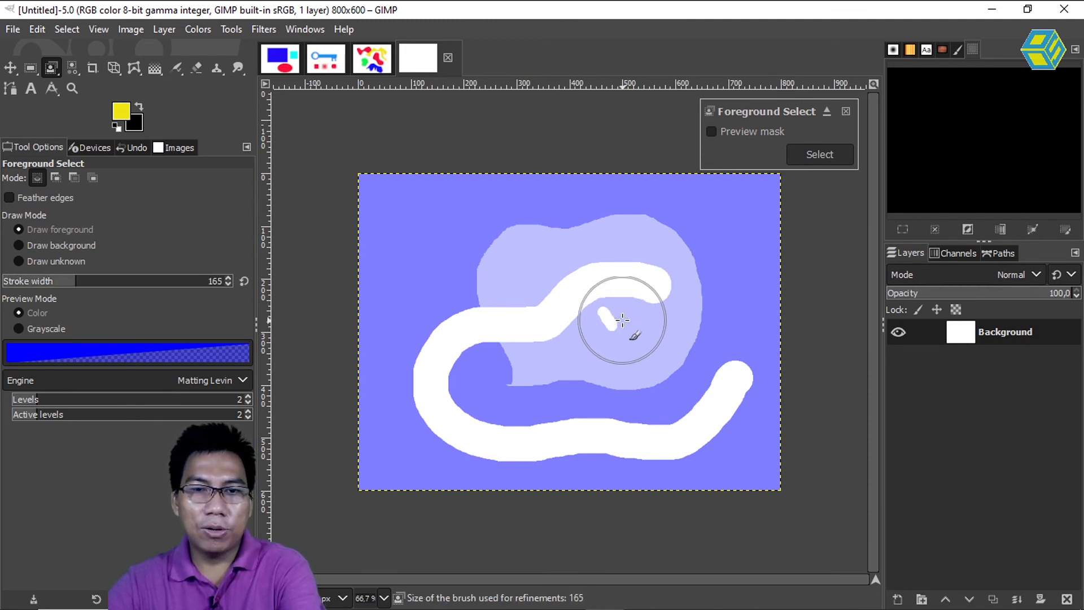
pyautogui.press('{')
pyautogui.press('{')
pyautogui.press('{')
pyautogui.press('{')
pyautogui.press('{')
pyautogui.press('{')
pyautogui.press('{')
pyautogui.press('{')
pyautogui.press('{')
pyautogui.press('{')
pyautogui.press('{')
pyautogui.press('{')
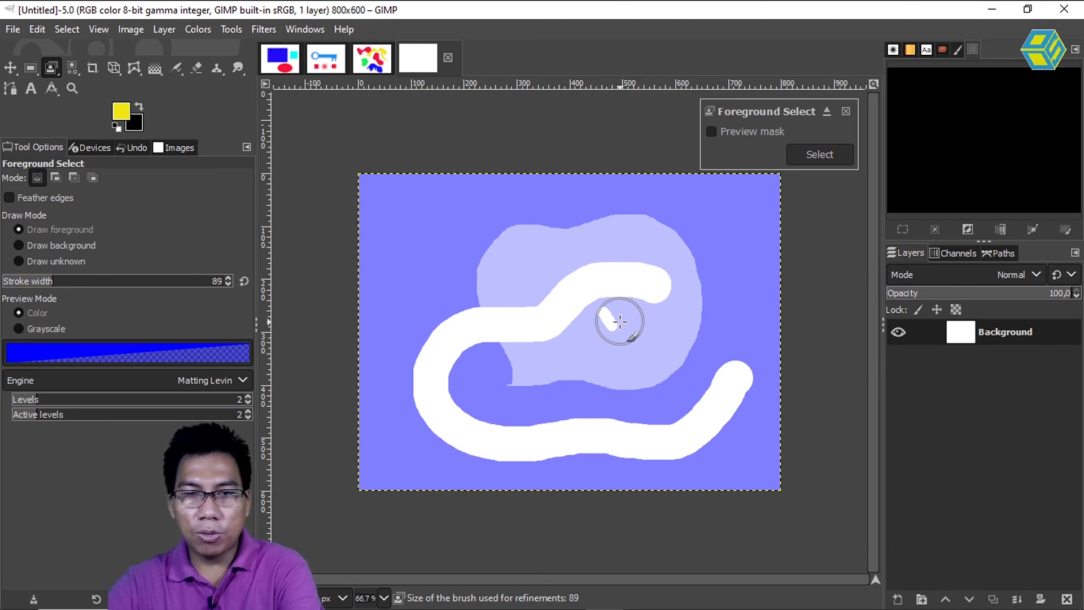
pyautogui.press('{')
pyautogui.press('{')
pyautogui.press('{')
pyautogui.press('{')
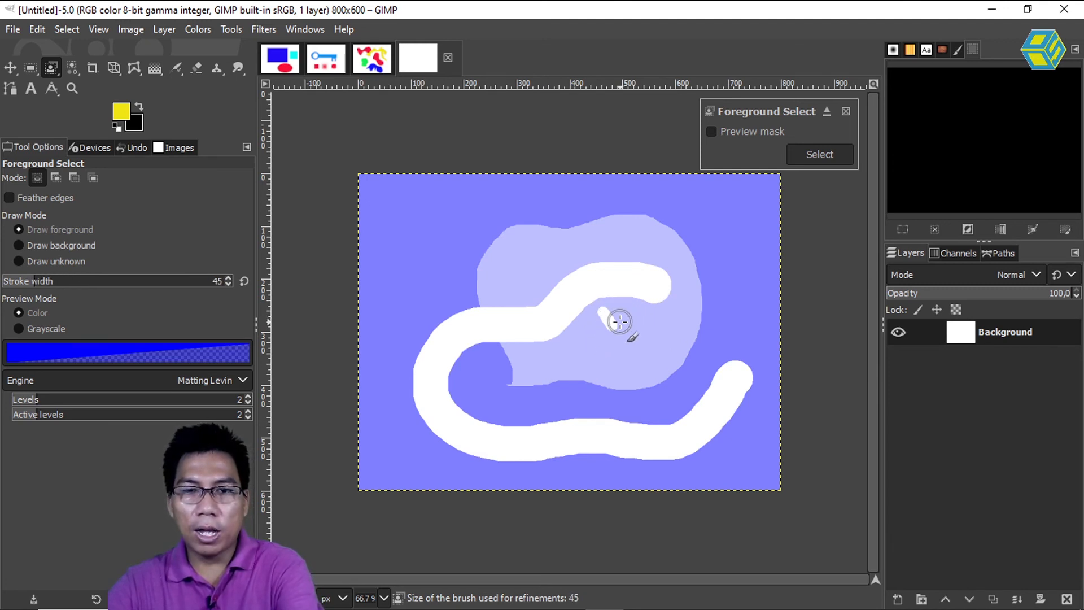
pyautogui.press('}')
pyautogui.press('}')
pyautogui.press('}')
pyautogui.press('}')
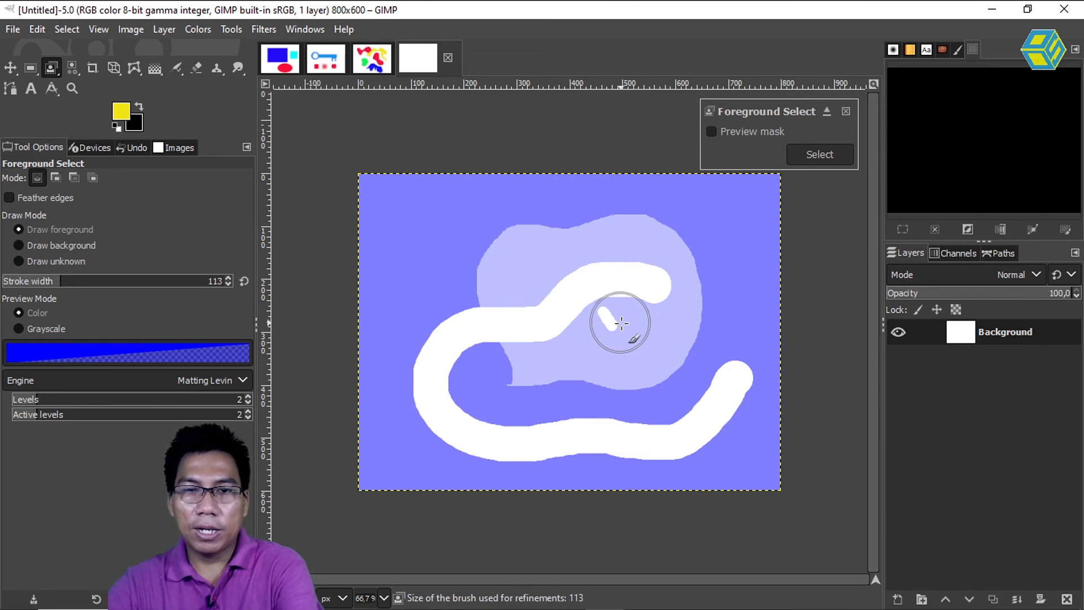
# Step: Paint six short foreground strokes of width 33 radiating outward around the region's edge, and apply the previewed foreground selection
pyautogui.press('{')
pyautogui.press('{')
pyautogui.press('{')
pyautogui.press('{')
pyautogui.moveTo(650, 321); pyautogui.dragTo(742, 325)
pyautogui.moveTo(652, 345)
pyautogui.mouseDown()
pyautogui.moveTo(690, 374)
pyautogui.moveTo(617, 399)
pyautogui.mouseUp()
pyautogui.moveTo(674, 252); pyautogui.dragTo(709, 205)
pyautogui.moveTo(624, 226); pyautogui.dragTo(621, 182)
pyautogui.moveTo(559, 237); pyautogui.dragTo(522, 182)
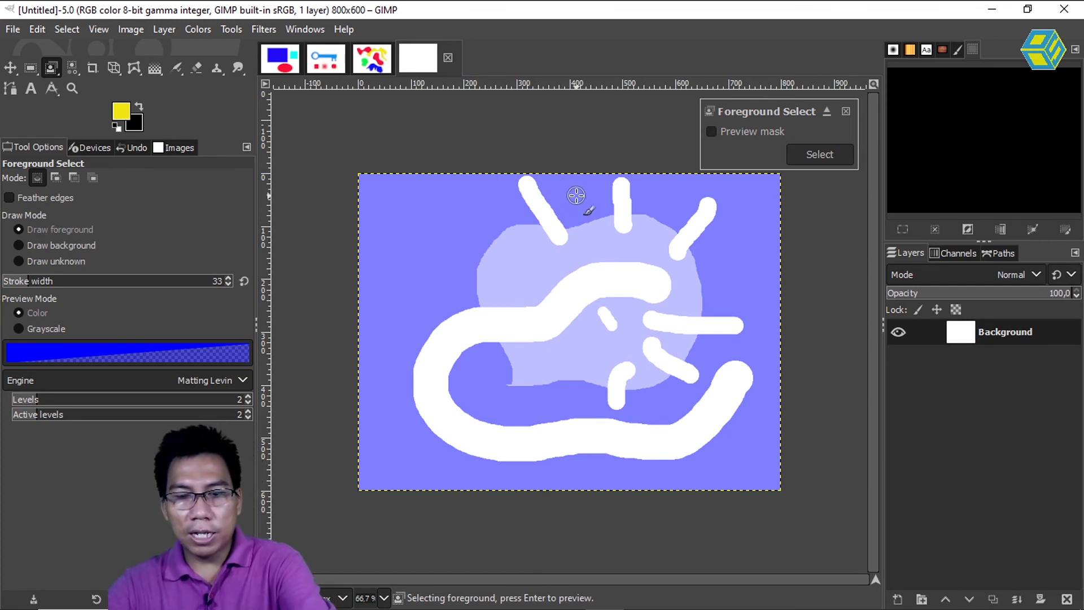
pyautogui.press('Return')
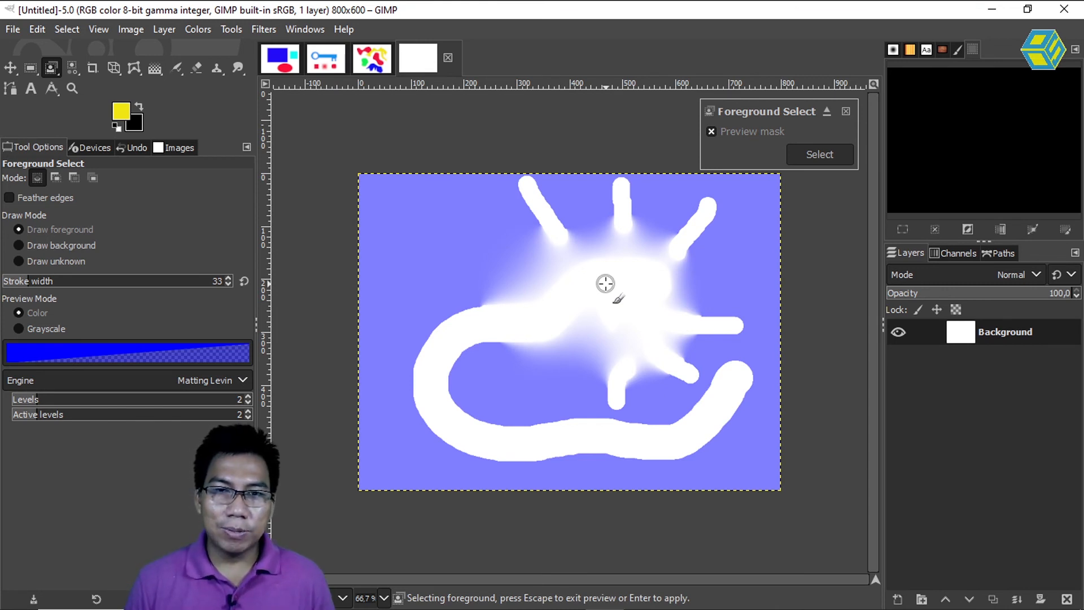
pyautogui.press('Return')
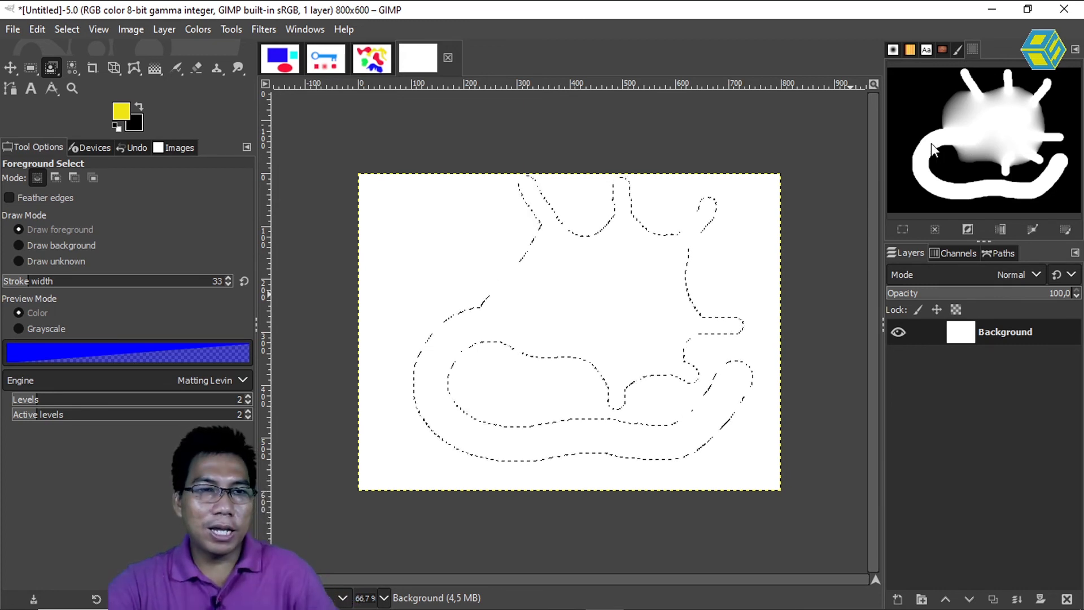
# Step: Set the foreground color to blue 1338f0 and fill the foreground selection with it
pyautogui.click(121, 112)
pyautogui.click(151, 111)
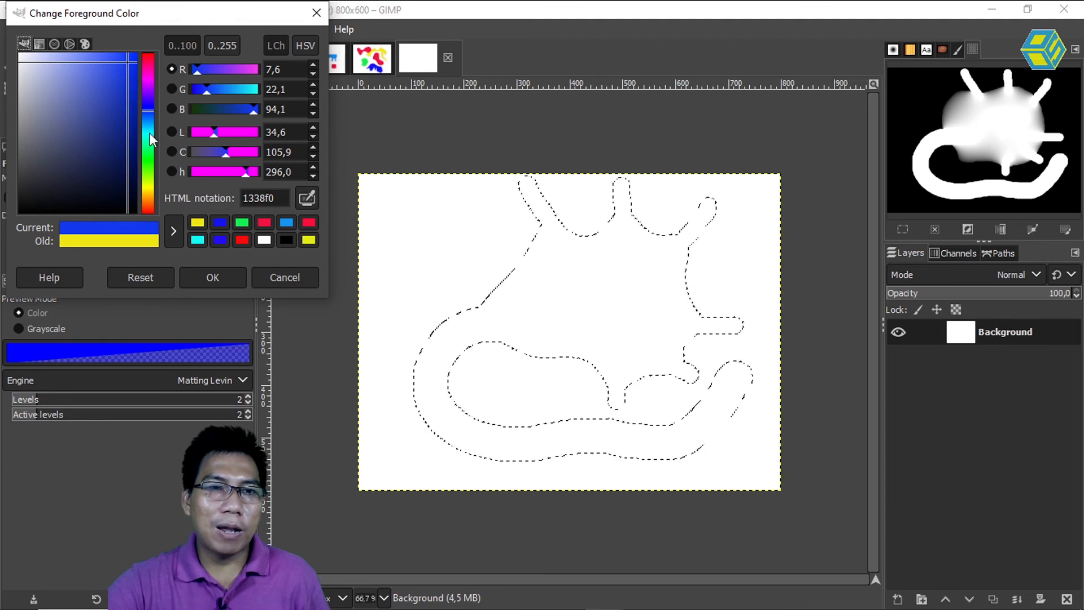
pyautogui.click(223, 277)
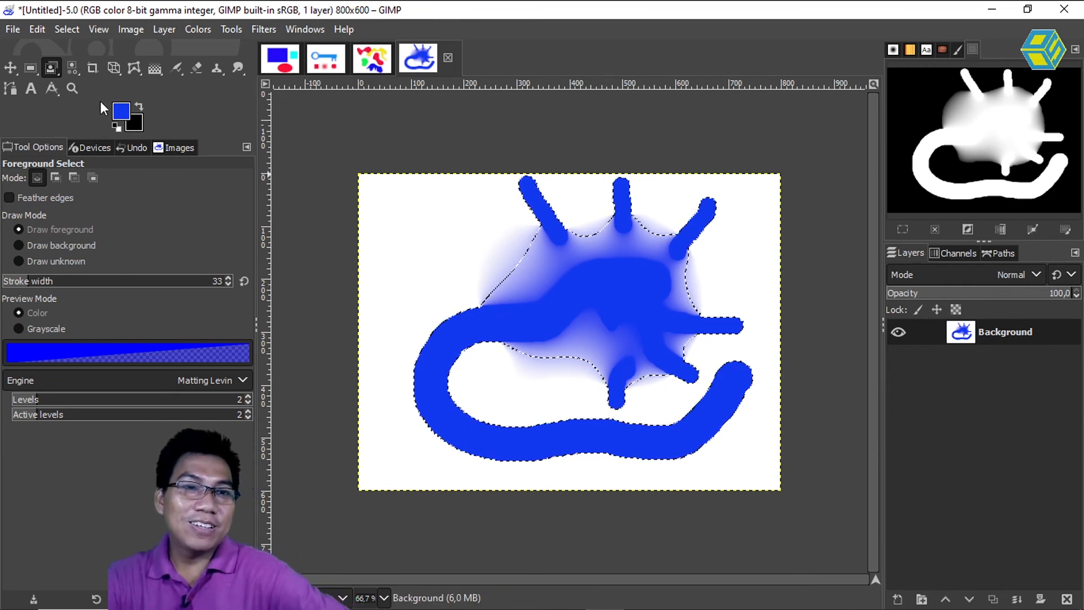
# Step: Switch to the image with the red, yellow, green and blue shapes and select its upper red shape with Fuzzy Select
pyautogui.click(51, 68)
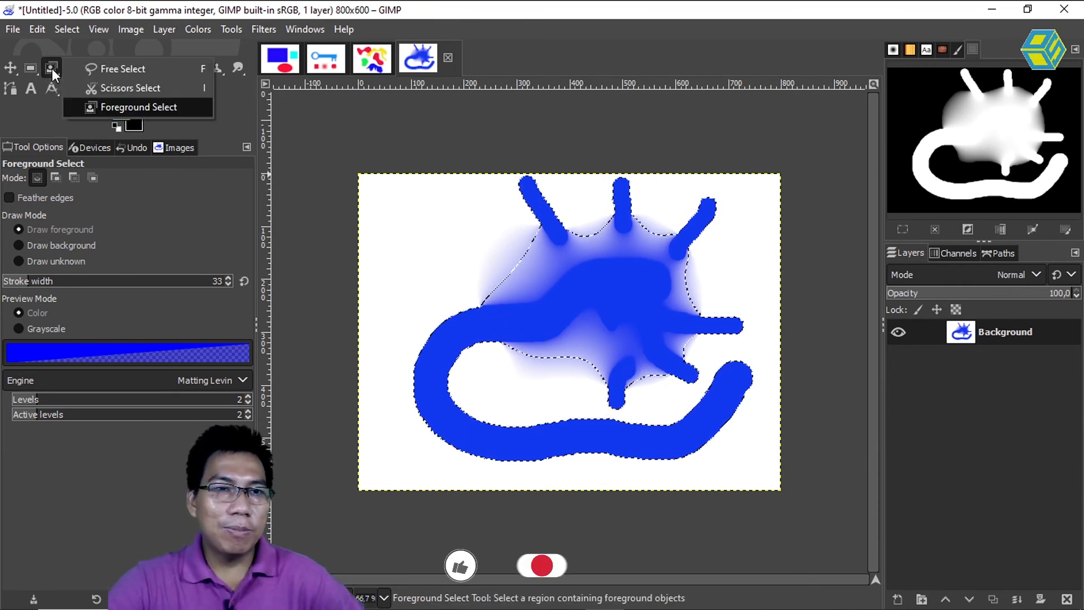
pyautogui.click(107, 106)
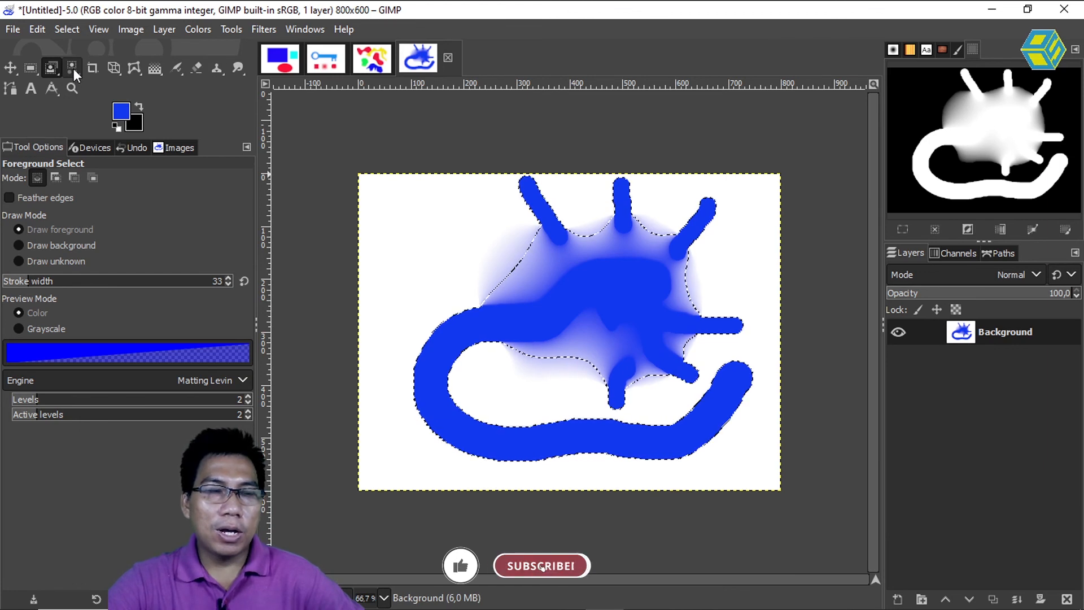
pyautogui.moveTo(74, 69)
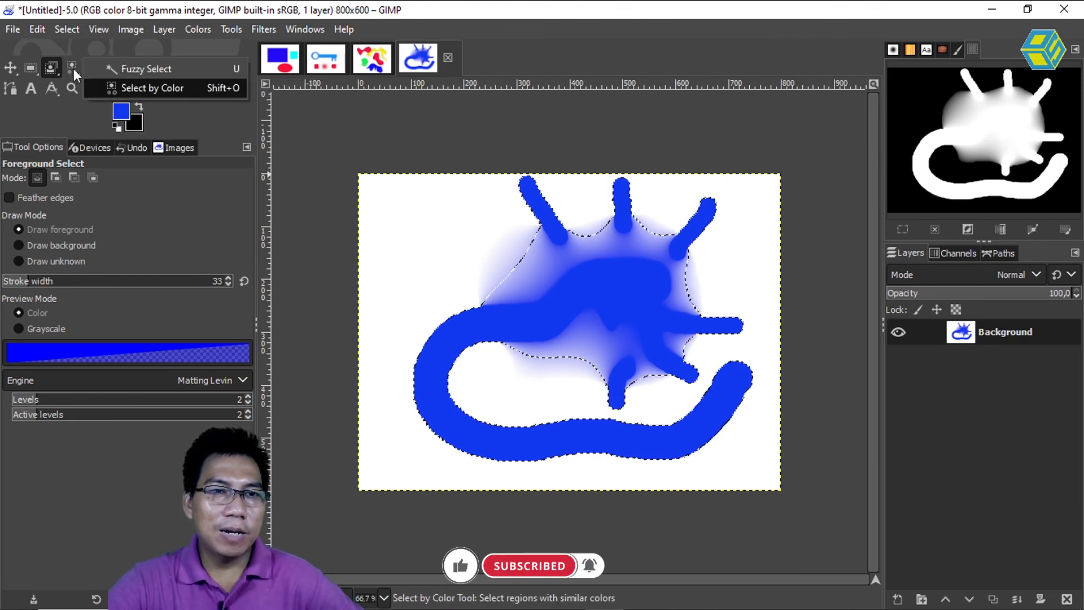
pyautogui.click(124, 86)
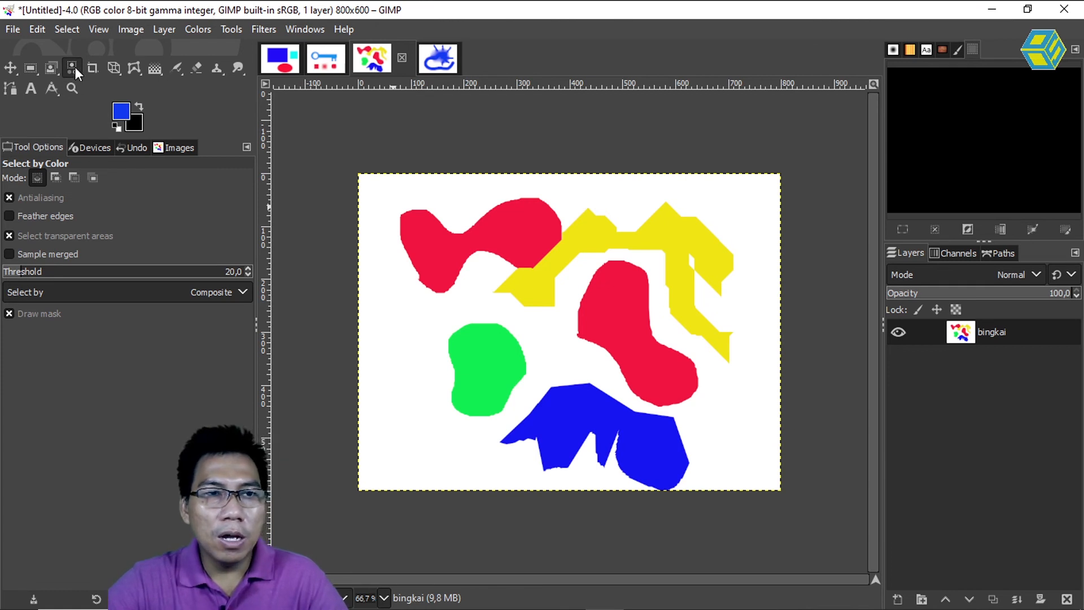
pyautogui.moveTo(73, 67)
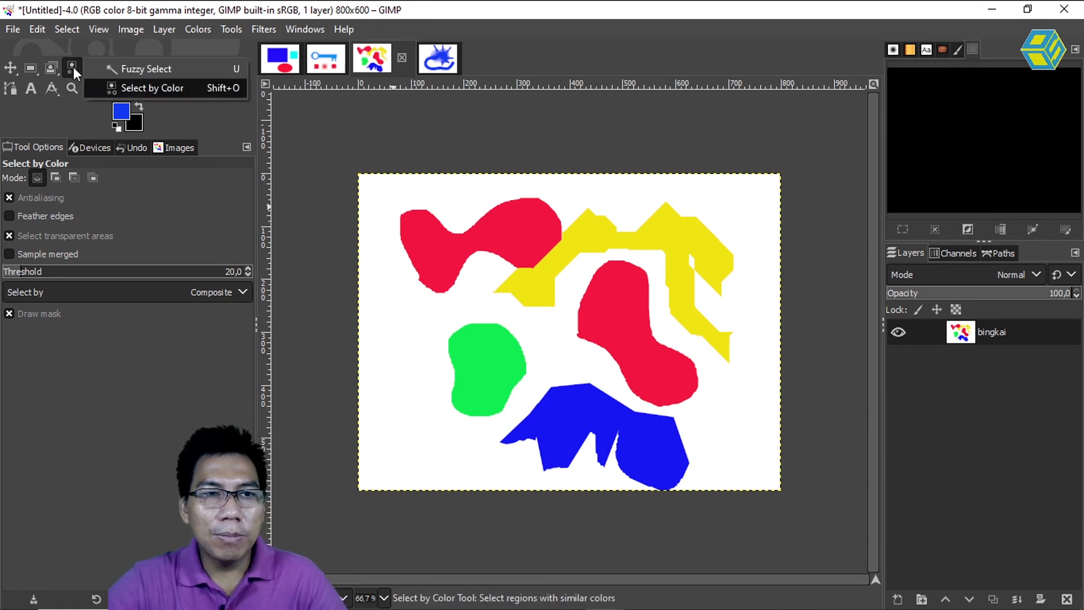
pyautogui.click(131, 69)
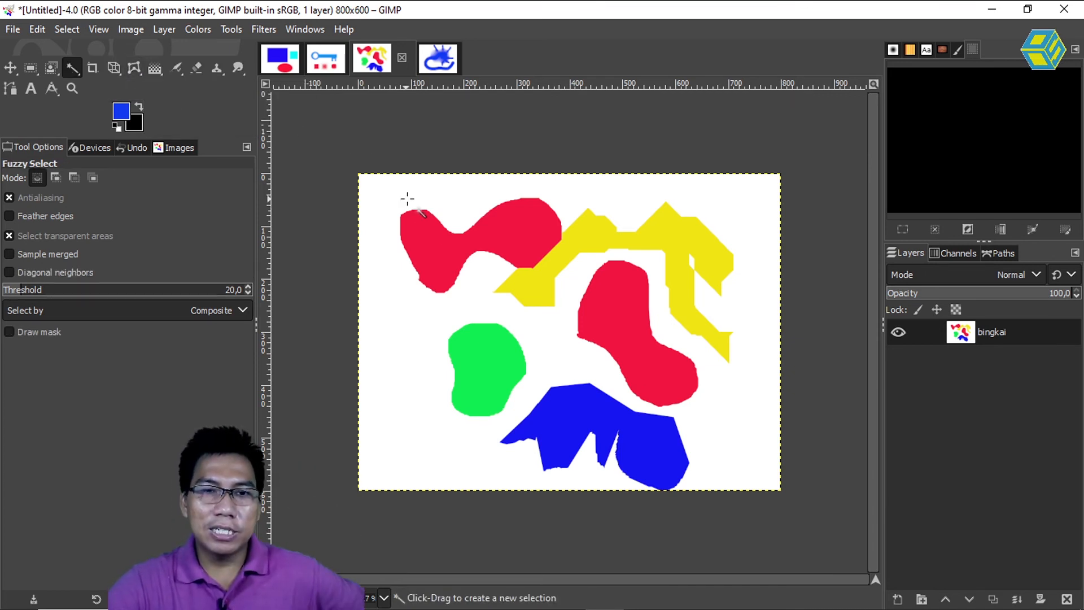
pyautogui.click(431, 244)
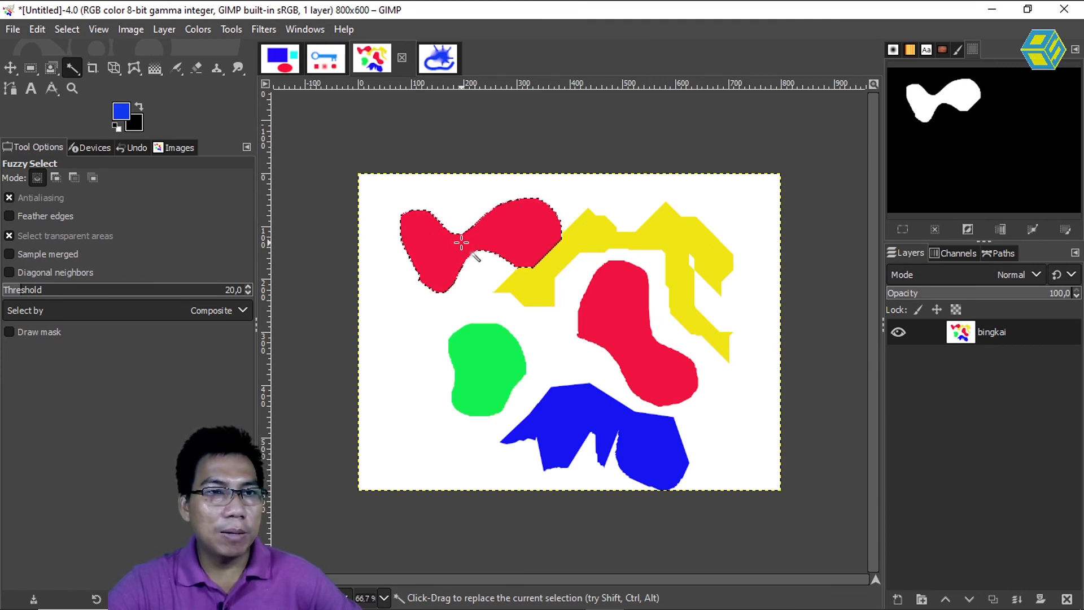
# Step: Clear the selection and select only the upper red shape again with Fuzzy Select
pyautogui.click(75, 66)
pyautogui.click(148, 87)
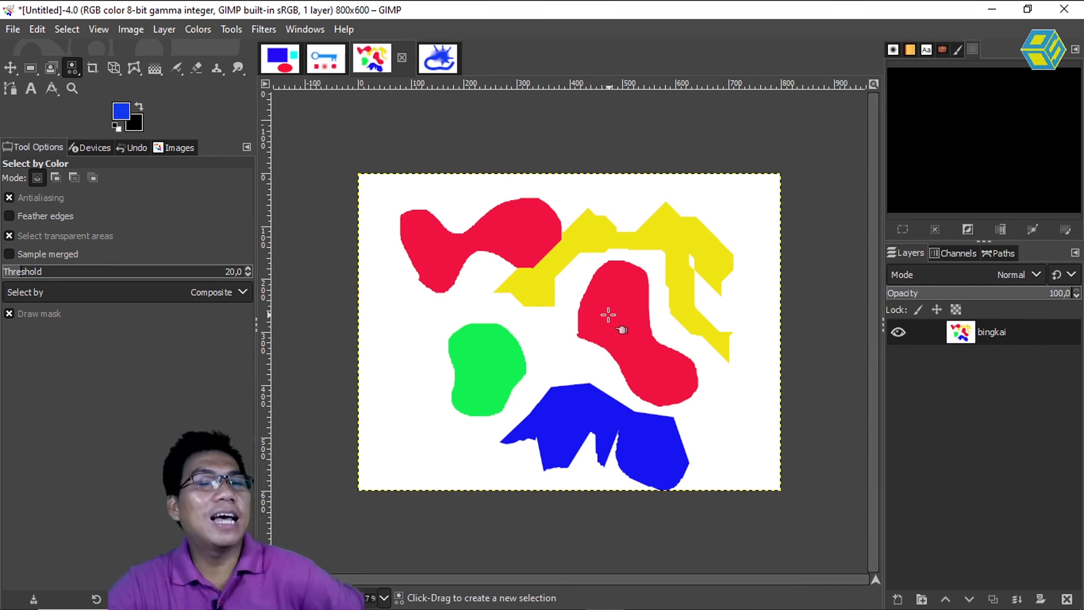
pyautogui.moveTo(73, 67)
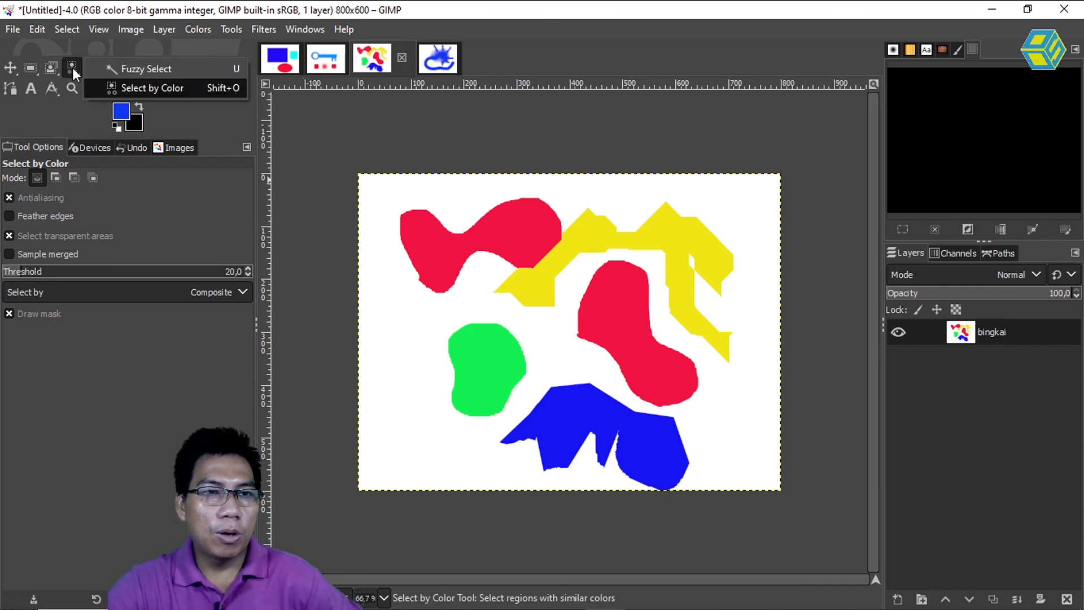
pyautogui.click(147, 88)
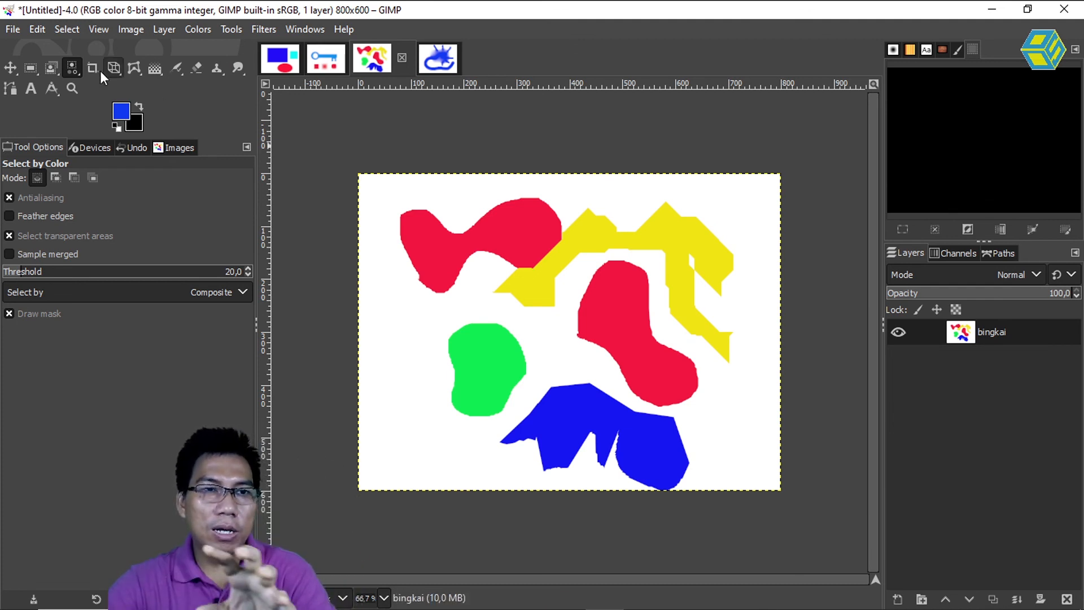
pyautogui.click(73, 68)
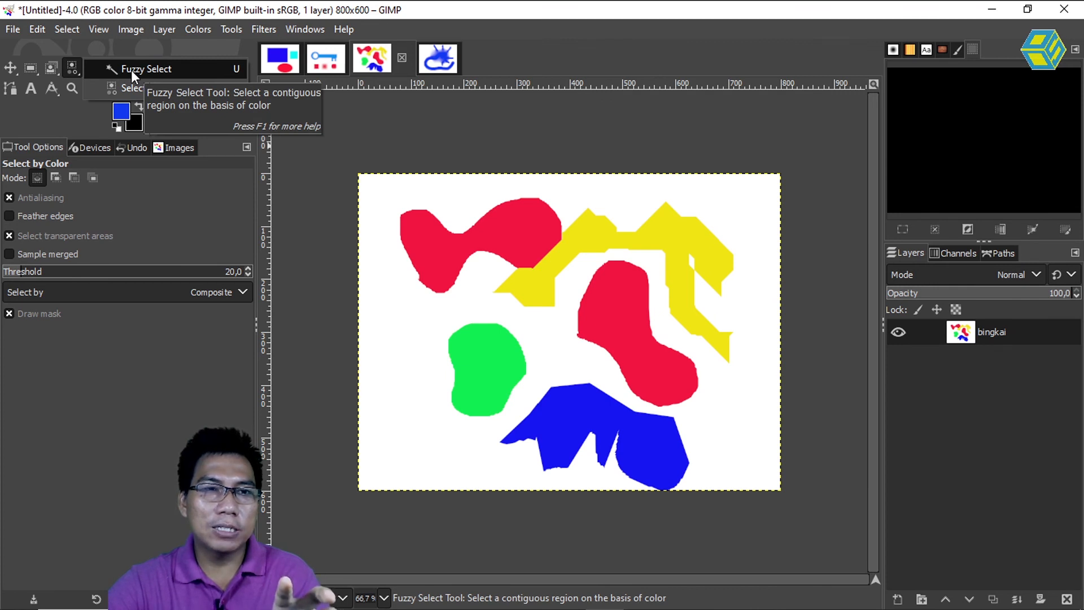
pyautogui.click(131, 70)
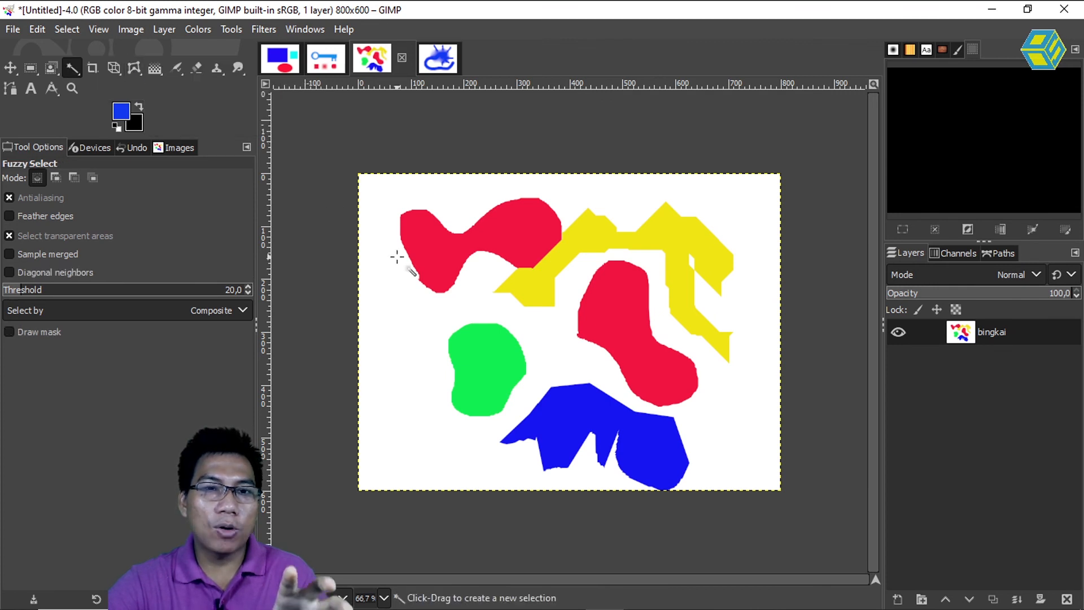
pyautogui.click(431, 250)
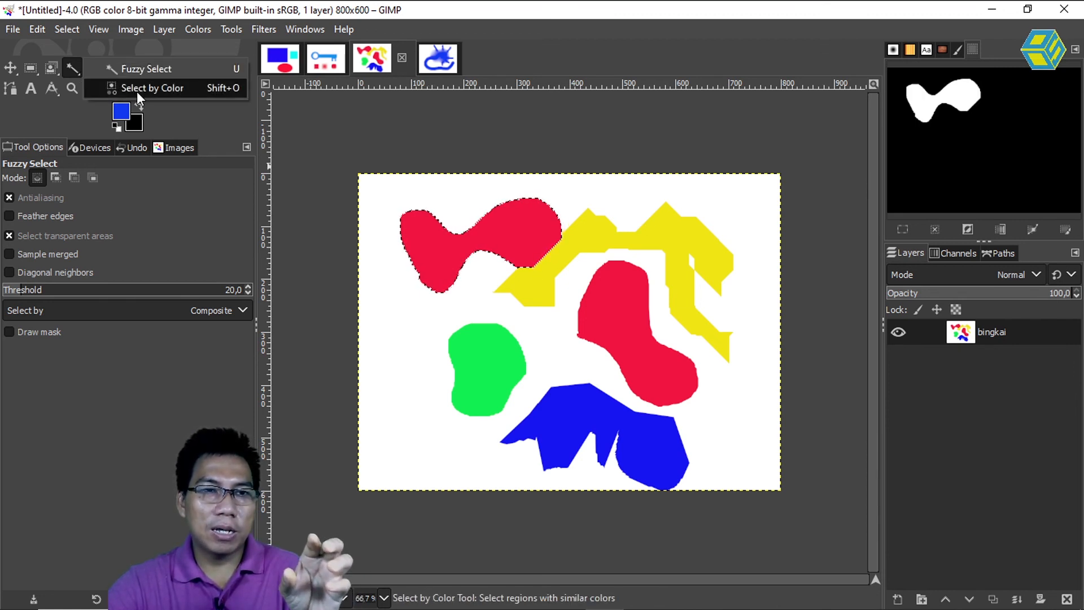
# Step: Use Select by Color to select all red areas in the colored shapes image and in the key image
pyautogui.click(136, 90)
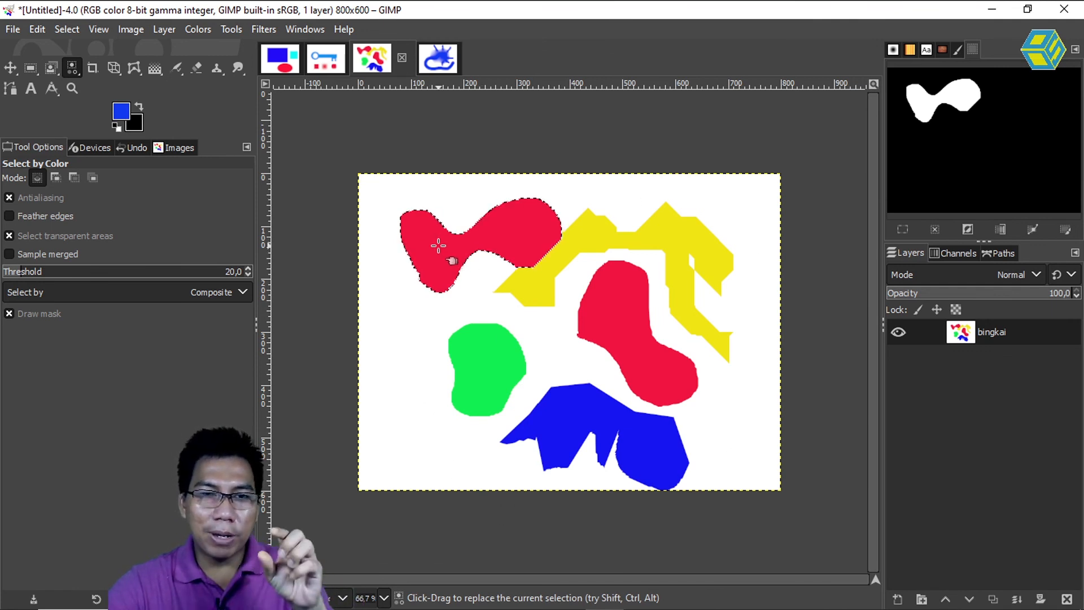
pyautogui.click(587, 307)
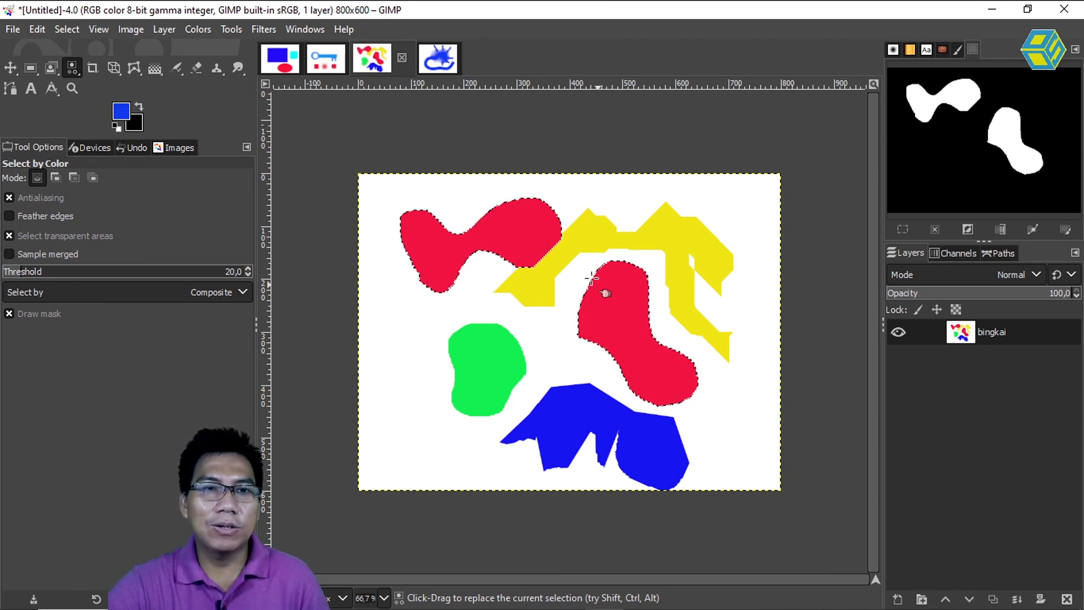
pyautogui.click(326, 59)
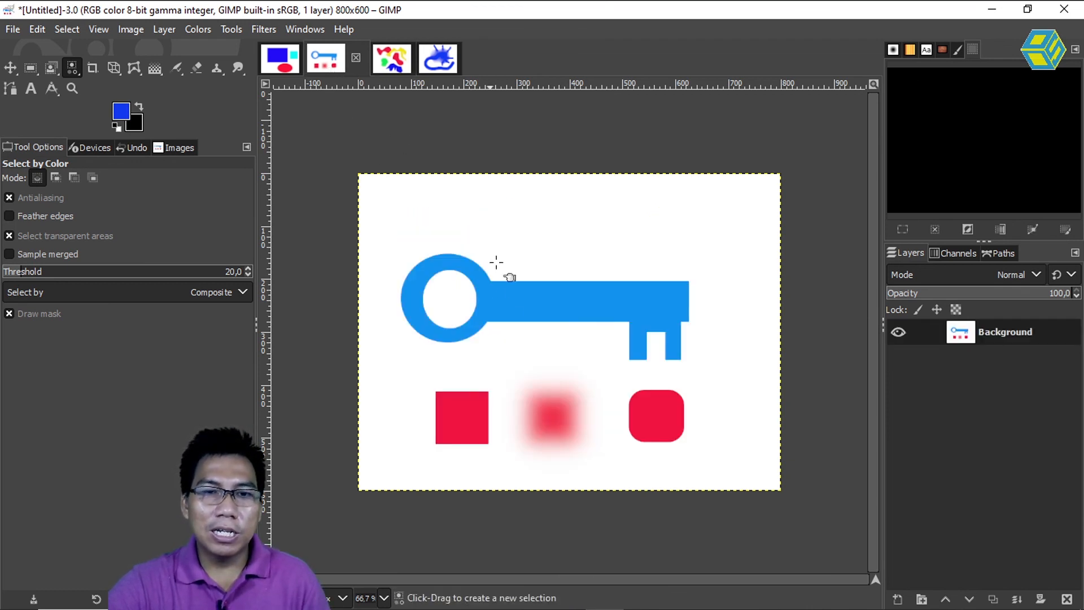
pyautogui.click(456, 417)
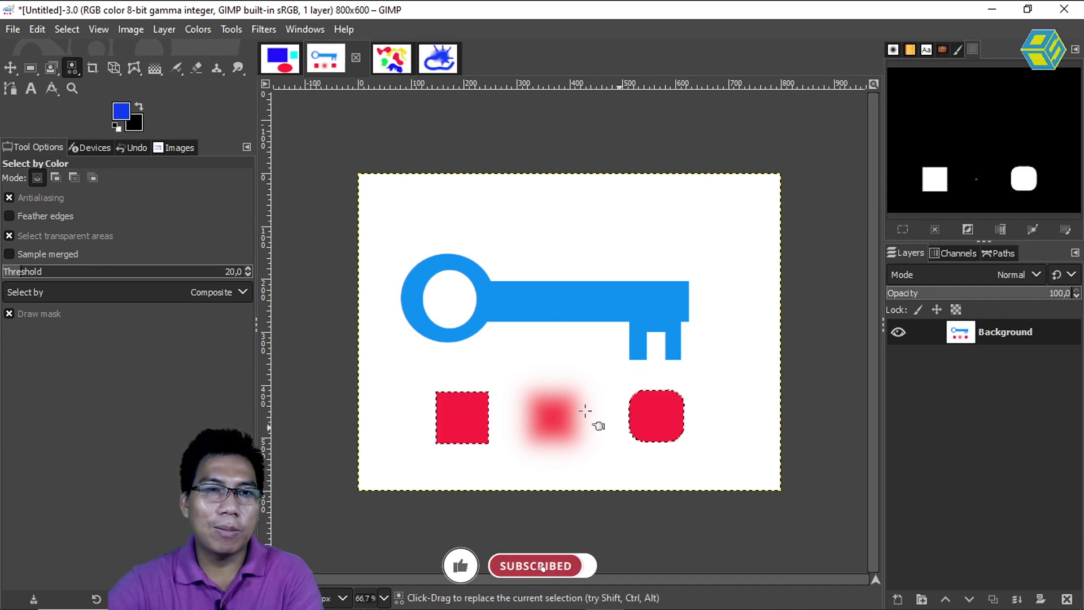
# Step: Return to the colored shapes image, clear its selection and select the upper red shape with Fuzzy Select
pyautogui.click(389, 59)
pyautogui.hotkey('ctrl', 'shift', 'a')
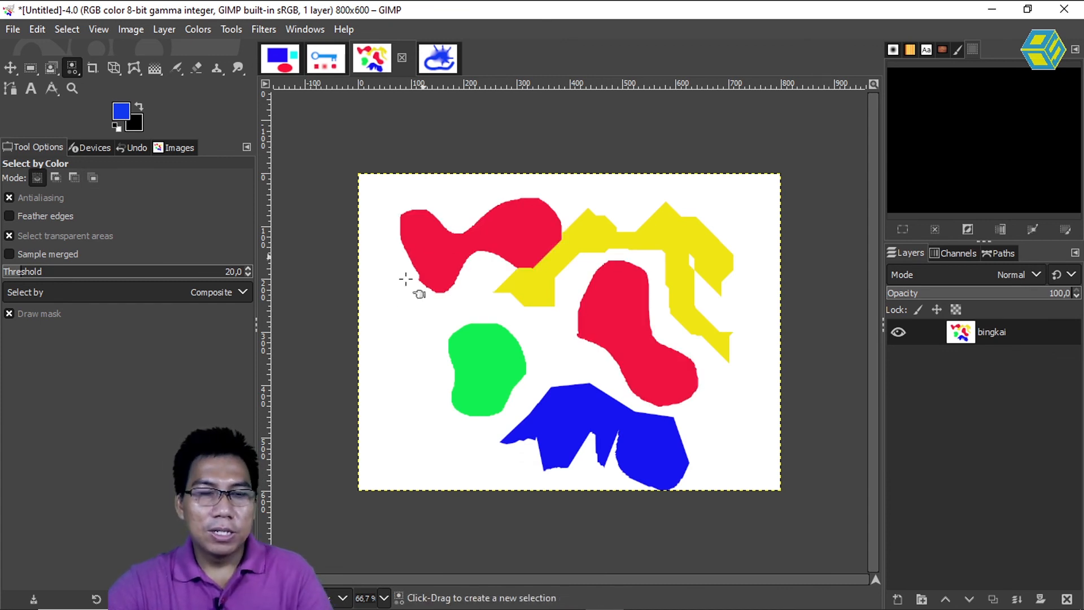
pyautogui.moveTo(72, 68); pyautogui.dragTo(123, 72)
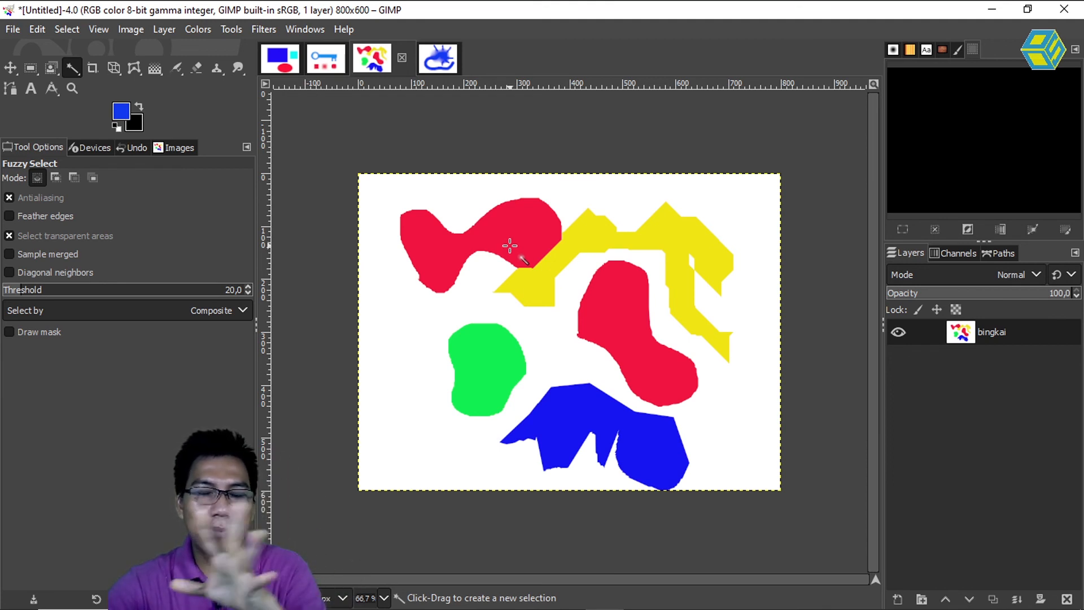
pyautogui.click(444, 258)
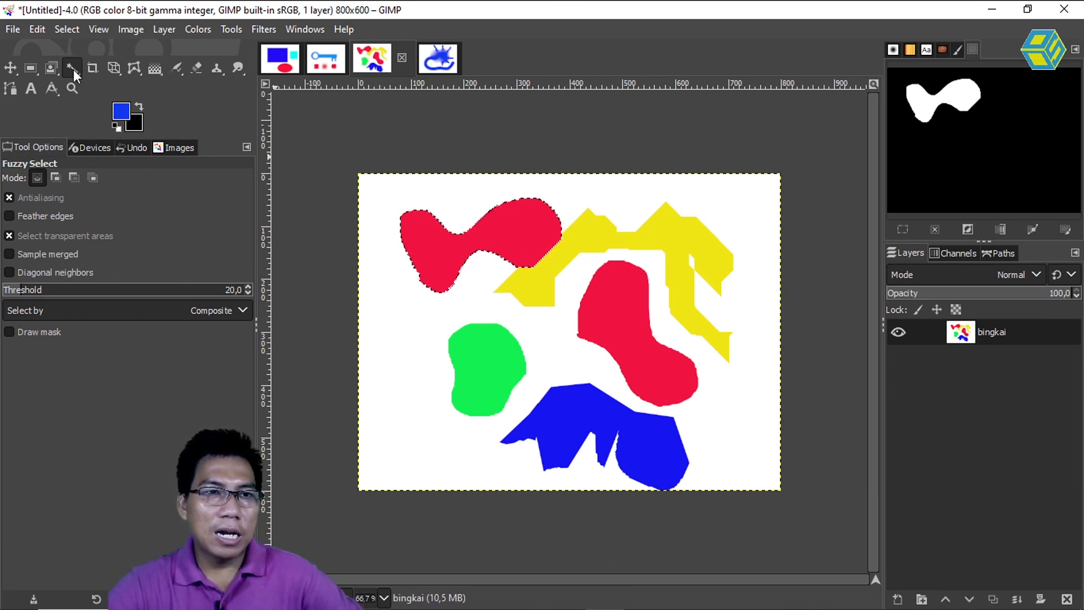
# Step: Activate the Select by Color tool for the colored shapes image
pyautogui.moveTo(73, 69); pyautogui.dragTo(110, 90)
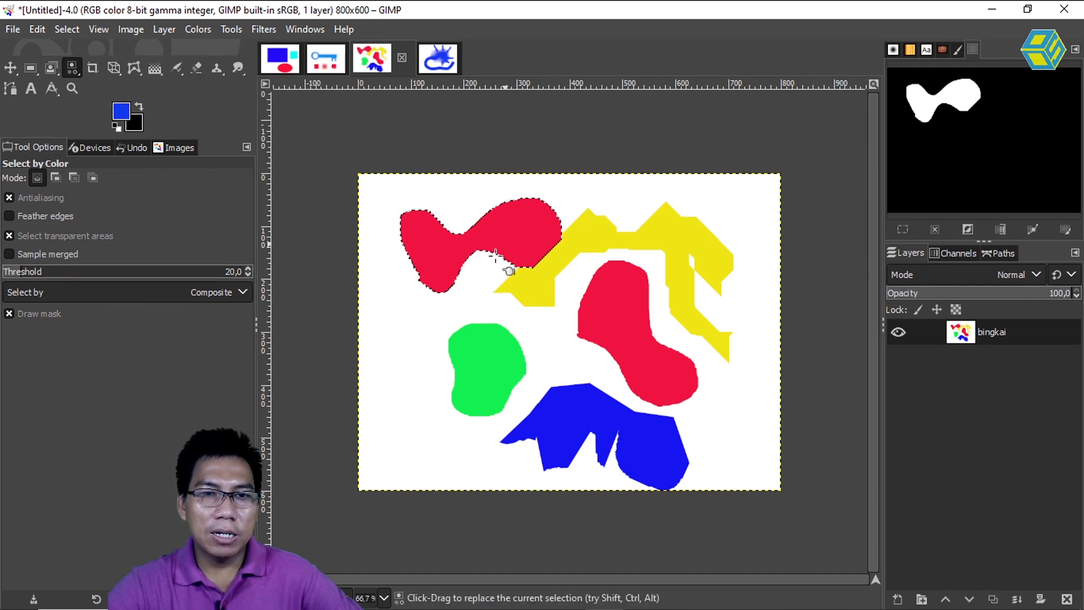